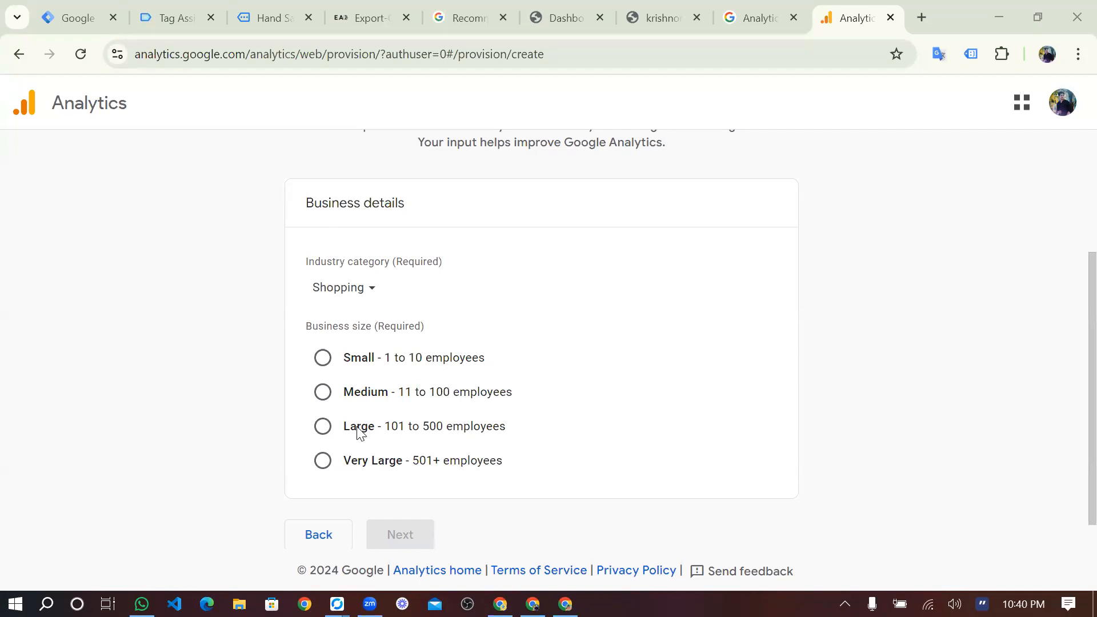
Set the business size to Medium - 11 to 100 employees and continue to the business objectives
{"action": "left_click", "coordinate": [441, 385]}
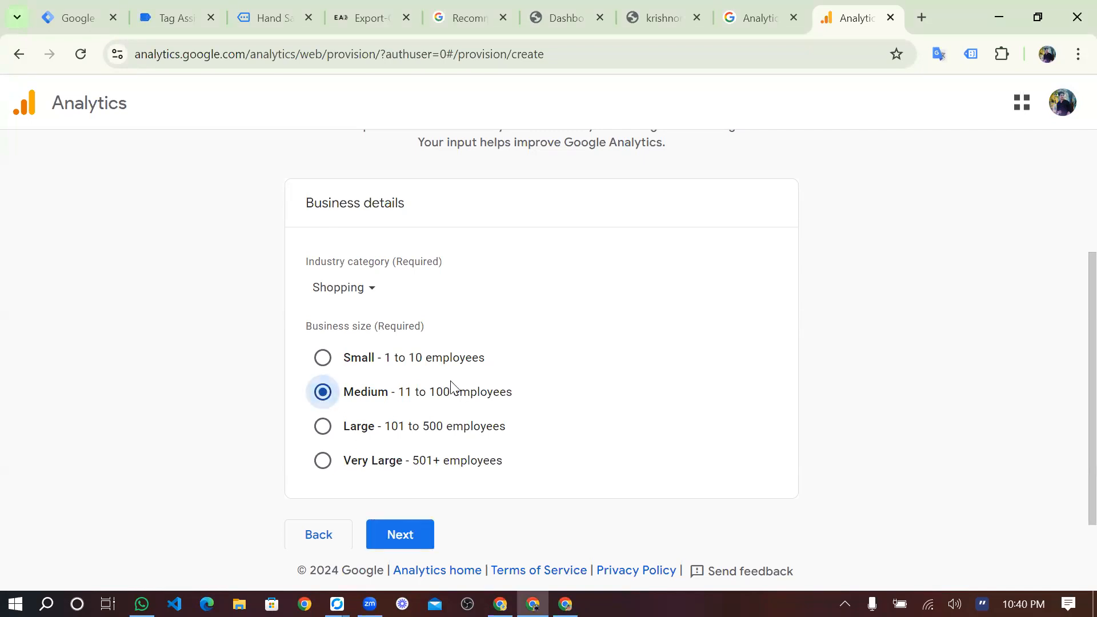
{"action": "scroll", "coordinate": [422, 466], "scroll_direction": "down", "scroll_amount": 1}
{"action": "left_click", "coordinate": [420, 497]}
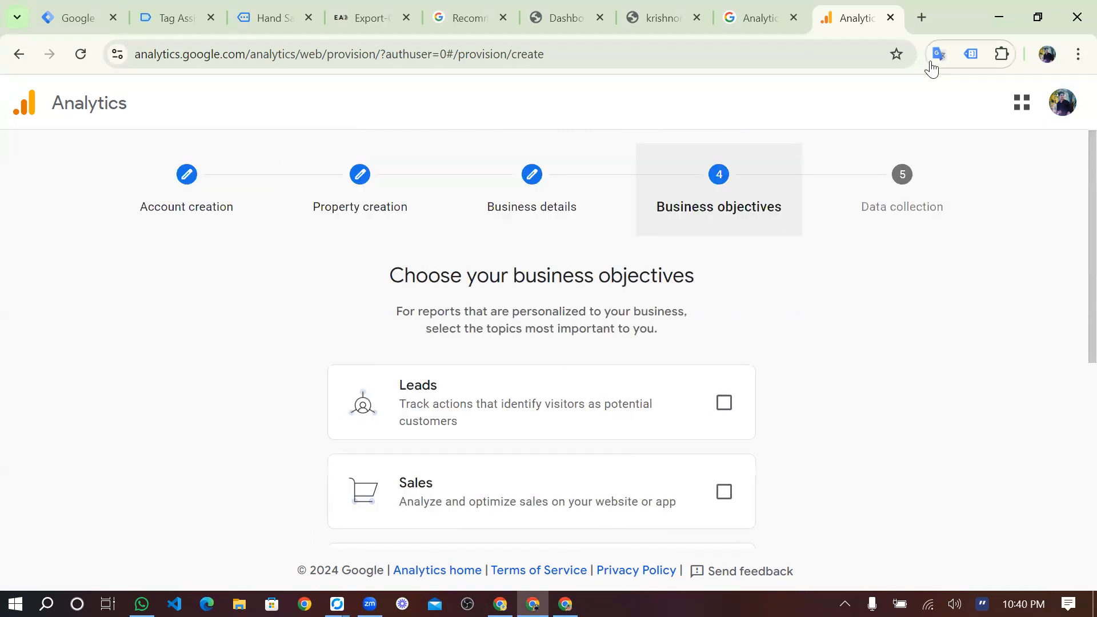
Select Sales, Traffic, and User engagement & retention as the business objectives
{"action": "scroll", "coordinate": [697, 426], "scroll_direction": "down", "scroll_amount": 2}
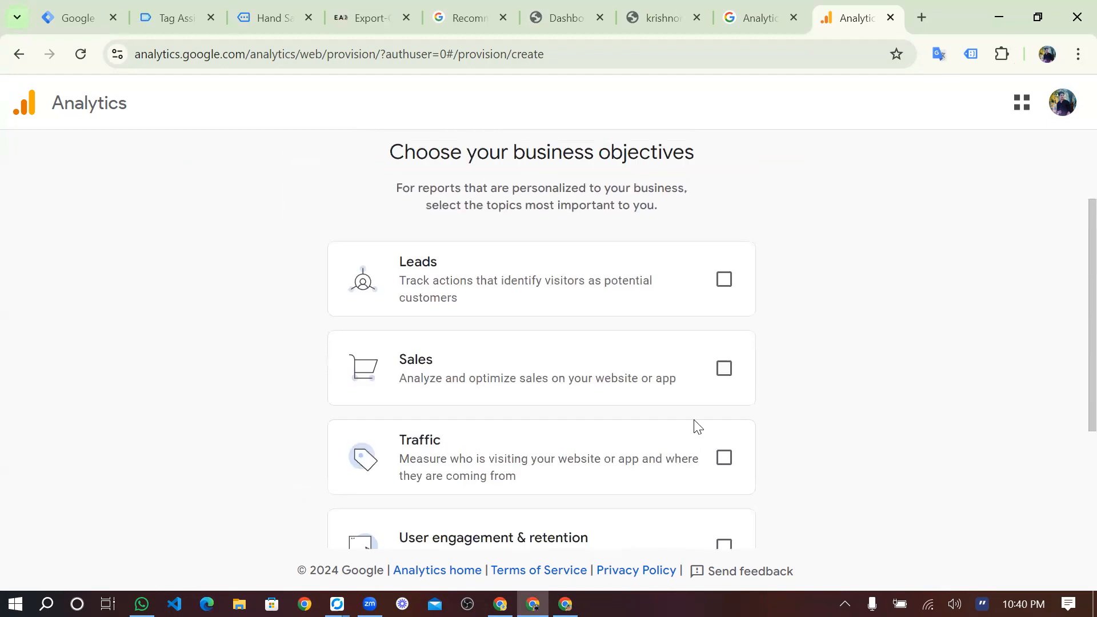
{"action": "scroll", "coordinate": [697, 426], "scroll_direction": "up", "scroll_amount": 1}
{"action": "scroll", "coordinate": [697, 426], "scroll_direction": "down", "scroll_amount": 1}
{"action": "scroll", "coordinate": [697, 425], "scroll_direction": "down", "scroll_amount": 2}
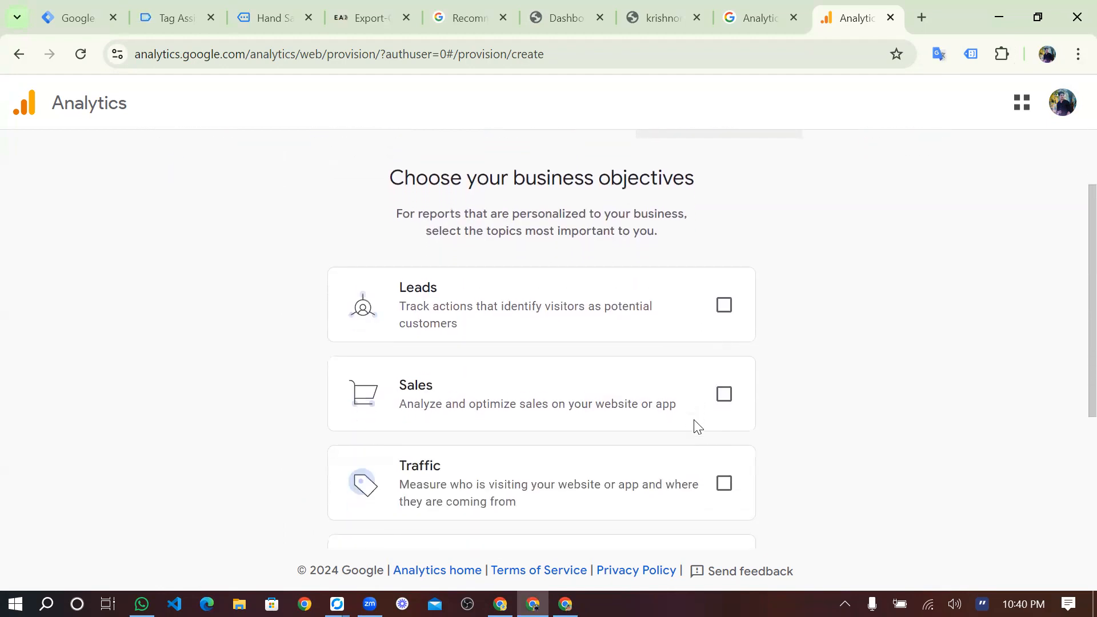
{"action": "scroll", "coordinate": [697, 426], "scroll_direction": "up", "scroll_amount": 2}
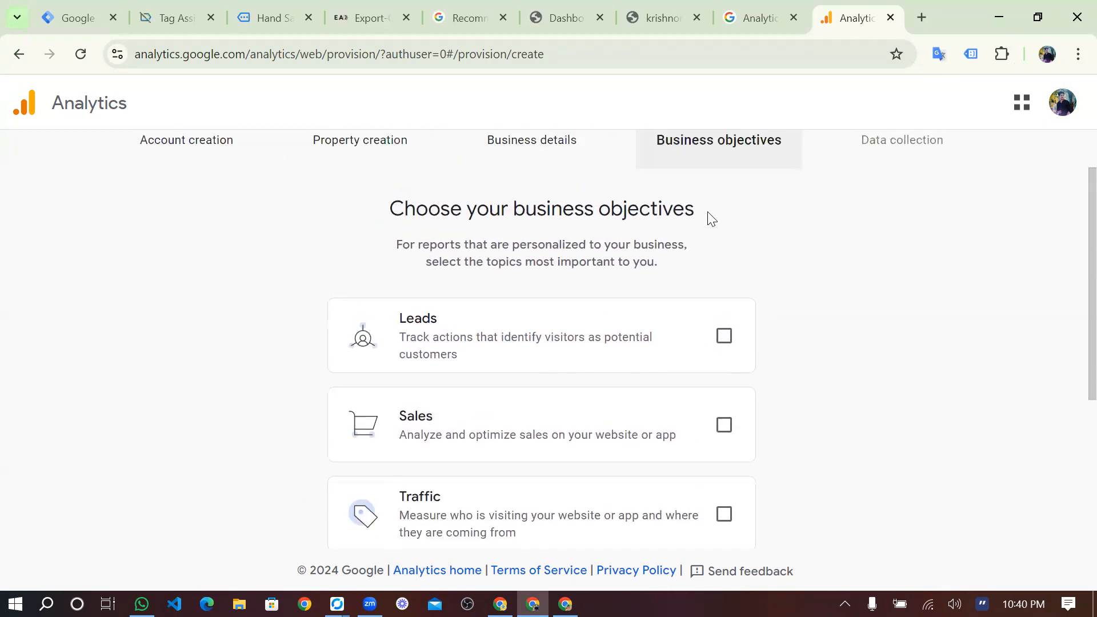
{"action": "left_click_drag", "start_coordinate": [695, 213], "coordinate": [373, 218]}
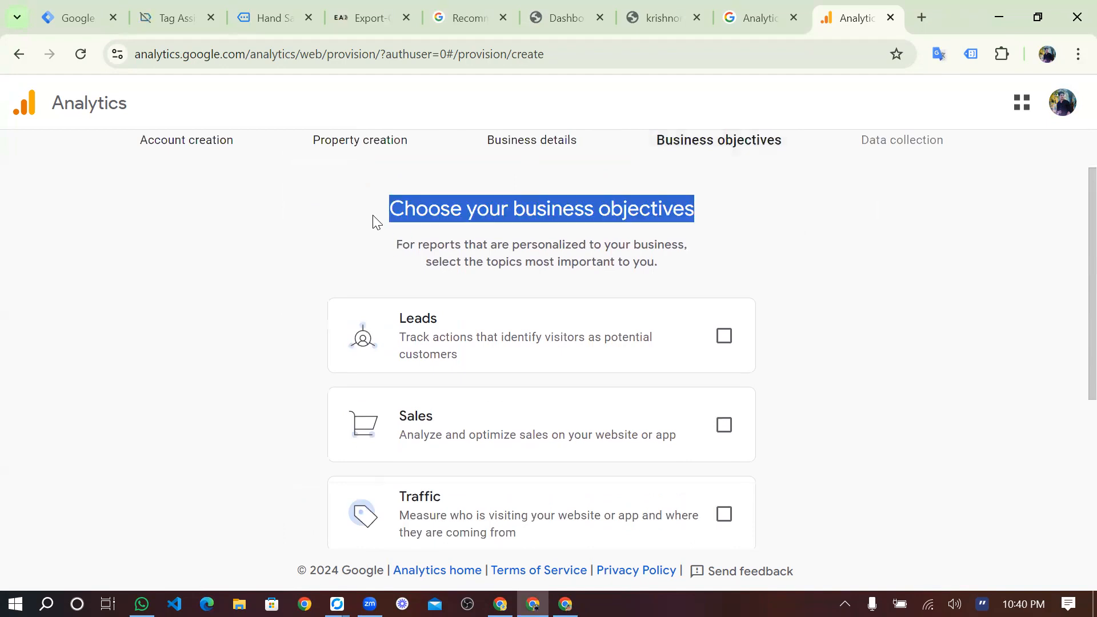
{"action": "left_click", "coordinate": [753, 278]}
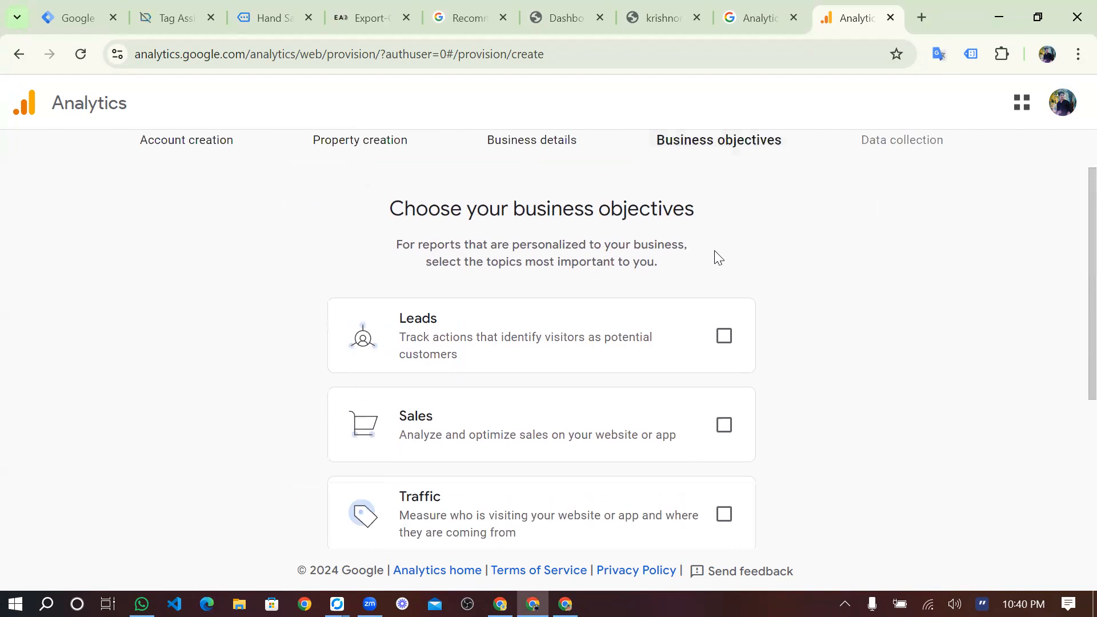
{"action": "scroll", "coordinate": [720, 261], "scroll_direction": "down", "scroll_amount": 2}
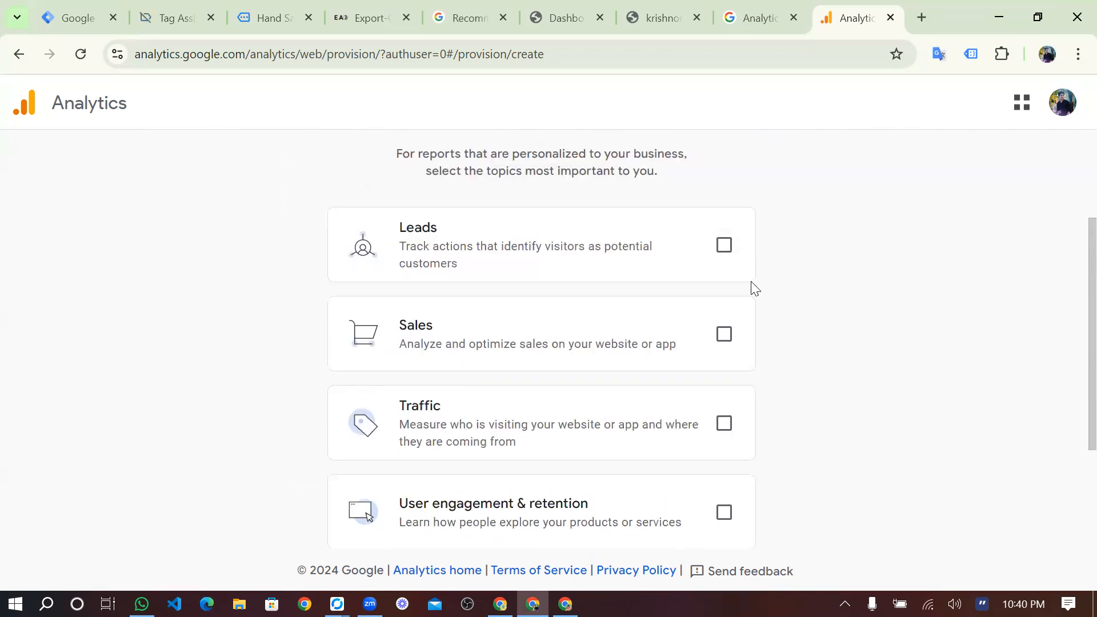
{"action": "left_click", "coordinate": [725, 336]}
{"action": "scroll", "coordinate": [725, 345], "scroll_direction": "down", "scroll_amount": 1}
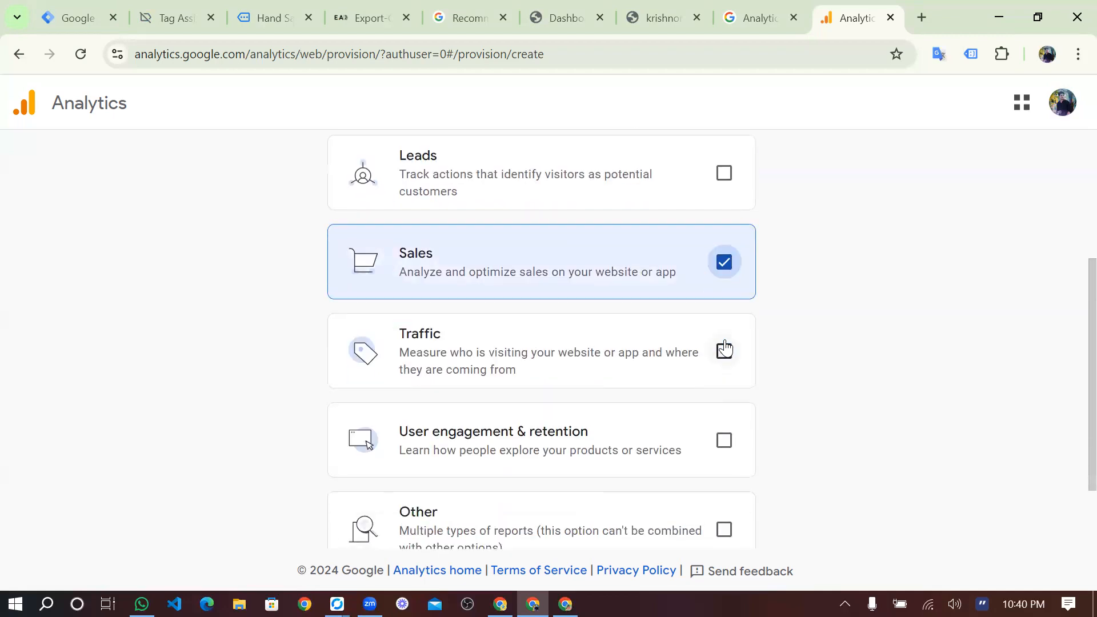
{"action": "left_click", "coordinate": [725, 349]}
{"action": "scroll", "coordinate": [470, 372], "scroll_direction": "down", "scroll_amount": 2}
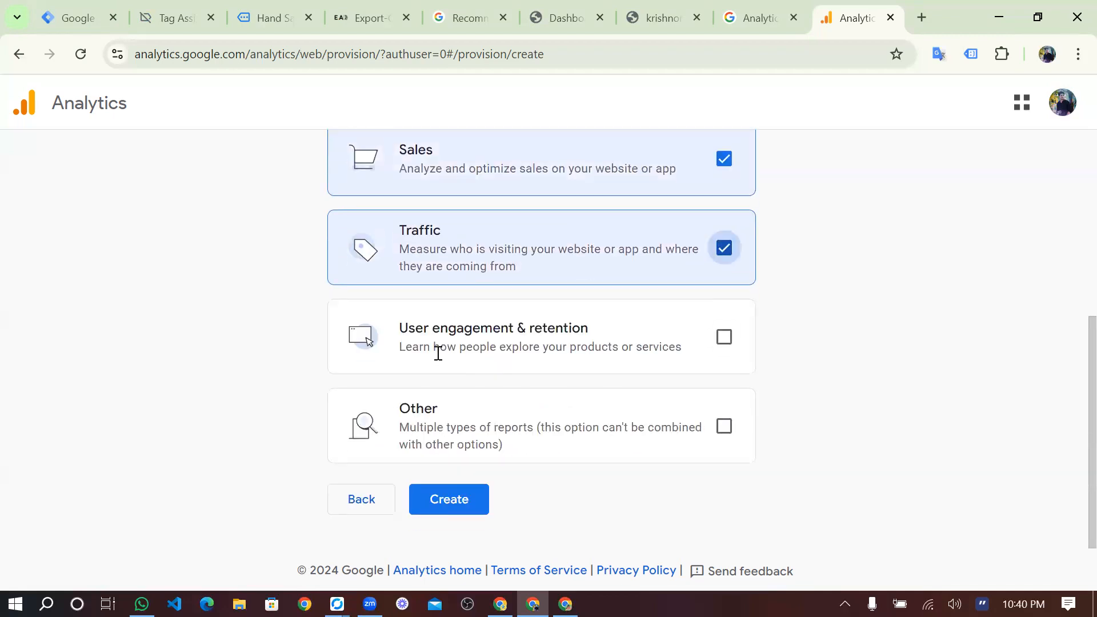
{"action": "left_click", "coordinate": [725, 337]}
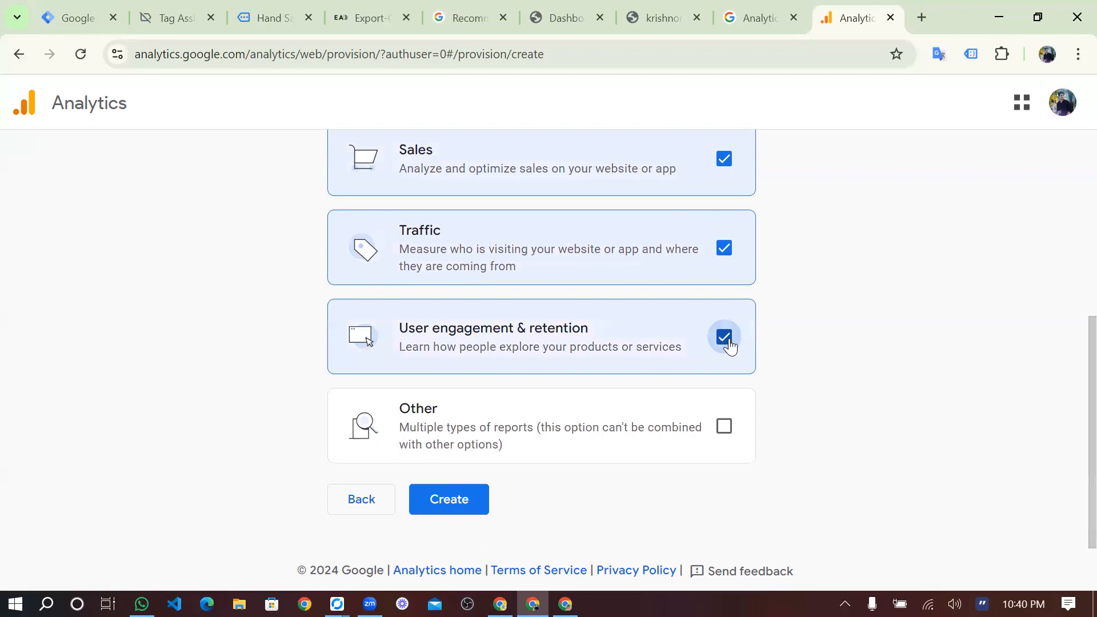
Review the chosen business objectives and create the Analytics account and property
{"action": "scroll", "coordinate": [729, 346], "scroll_direction": "up", "scroll_amount": 3}
{"action": "scroll", "coordinate": [729, 346], "scroll_direction": "down", "scroll_amount": 2}
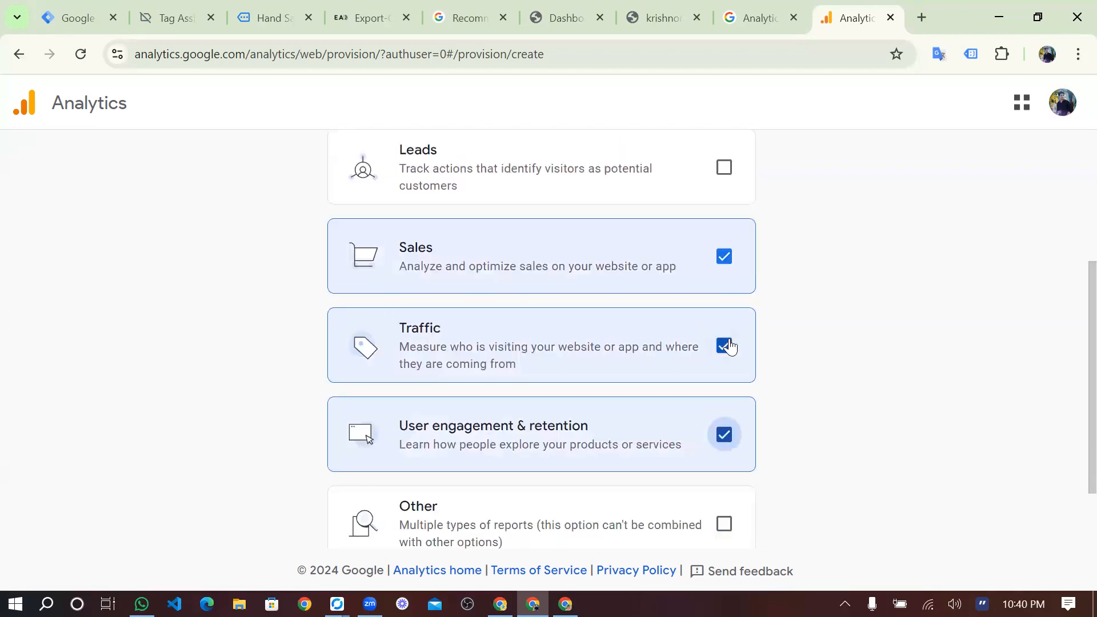
{"action": "scroll", "coordinate": [695, 359], "scroll_direction": "up", "scroll_amount": 2}
{"action": "scroll", "coordinate": [695, 360], "scroll_direction": "down", "scroll_amount": 4}
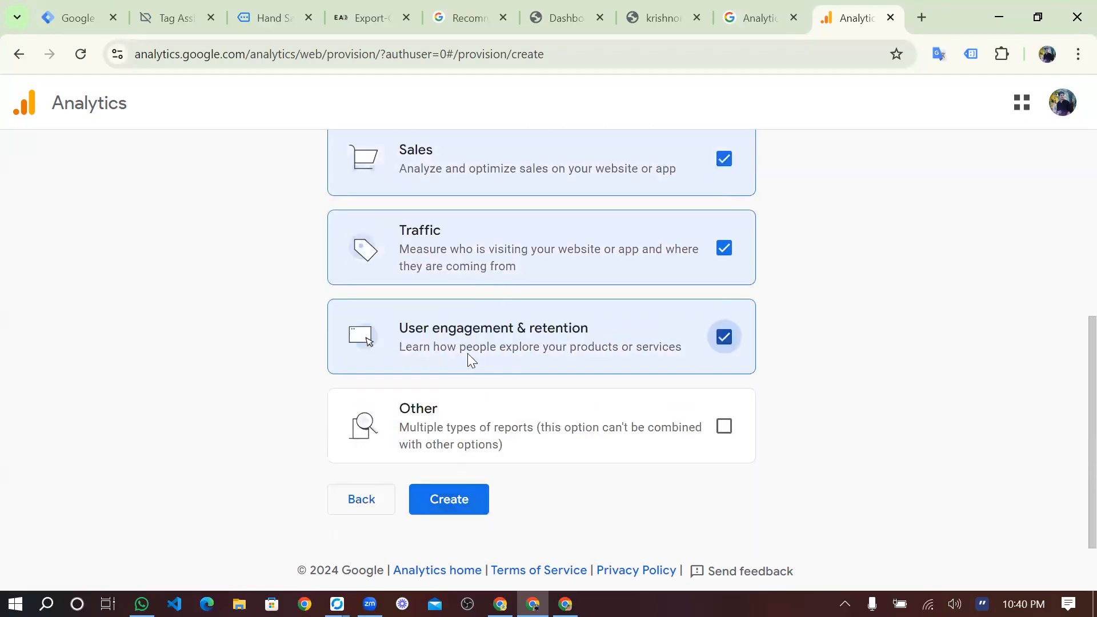
{"action": "scroll", "coordinate": [468, 353], "scroll_direction": "up", "scroll_amount": 3}
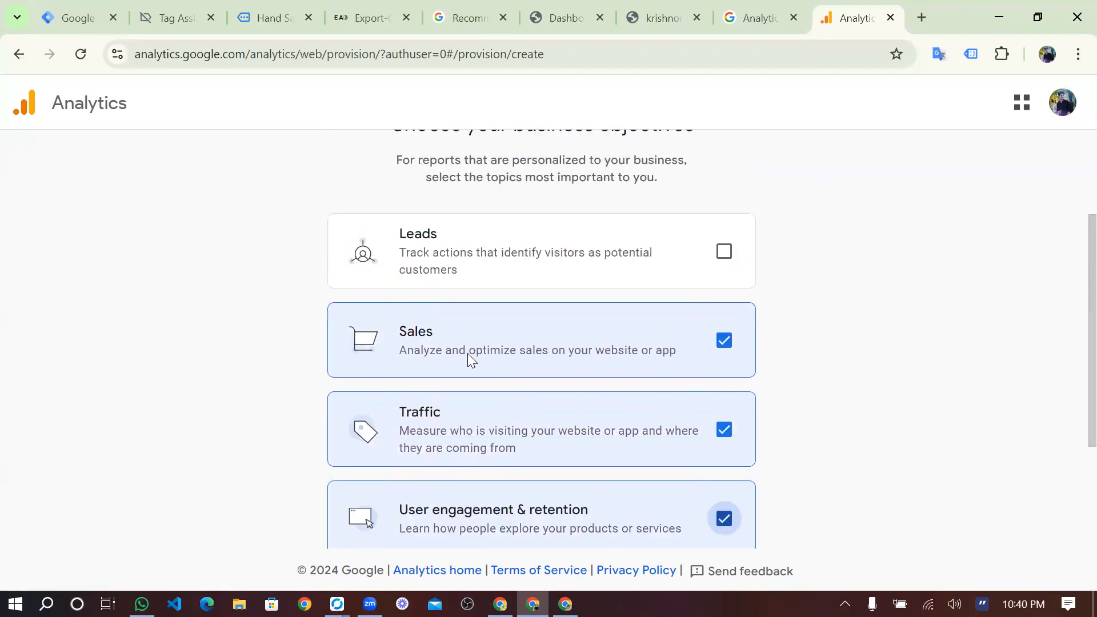
{"action": "scroll", "coordinate": [467, 353], "scroll_direction": "up", "scroll_amount": 1}
{"action": "scroll", "coordinate": [467, 353], "scroll_direction": "down", "scroll_amount": 2}
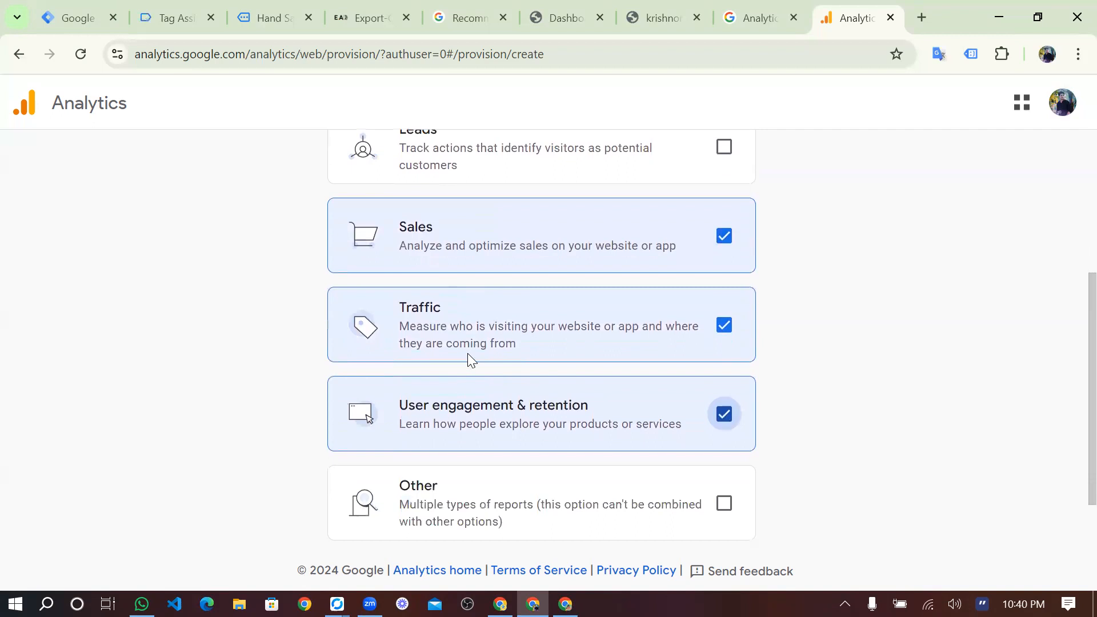
{"action": "scroll", "coordinate": [468, 360], "scroll_direction": "down", "scroll_amount": 2}
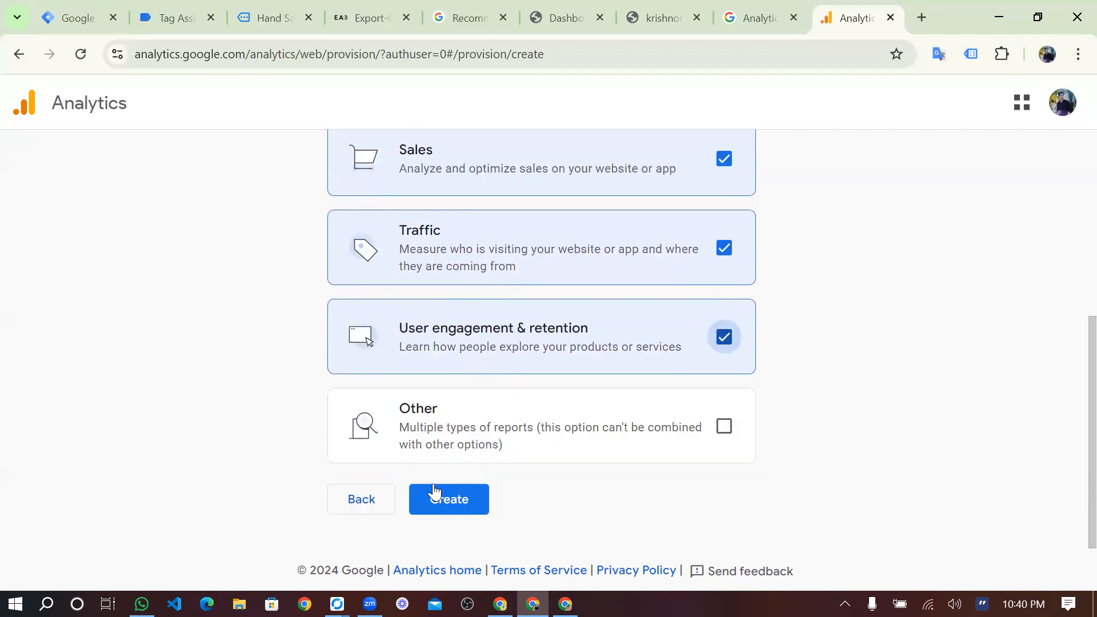
{"action": "left_click", "coordinate": [435, 493]}
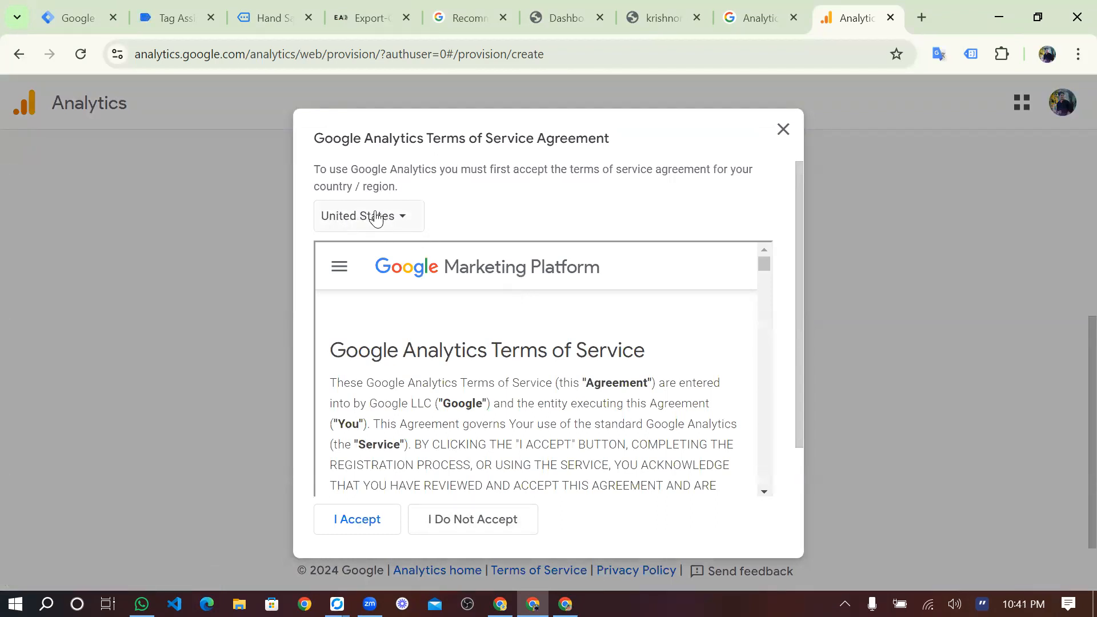
Read through the Google Analytics Terms of Service for United States and accept the agreement
{"action": "left_click", "coordinate": [408, 222]}
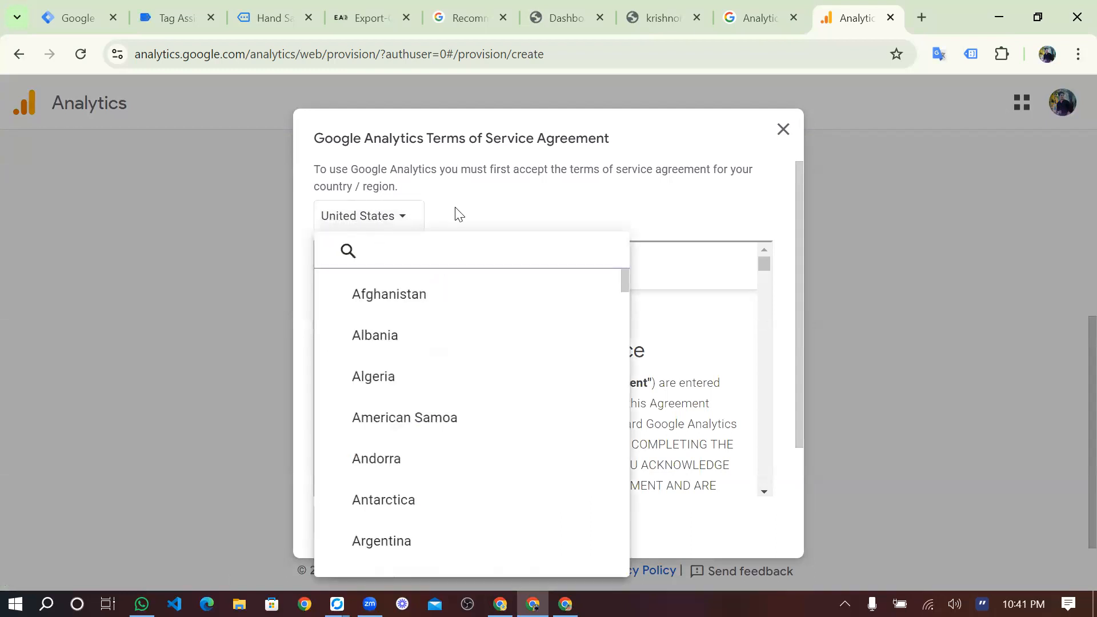
{"action": "left_click", "coordinate": [395, 226]}
{"action": "scroll", "coordinate": [545, 343], "scroll_direction": "down", "scroll_amount": 3}
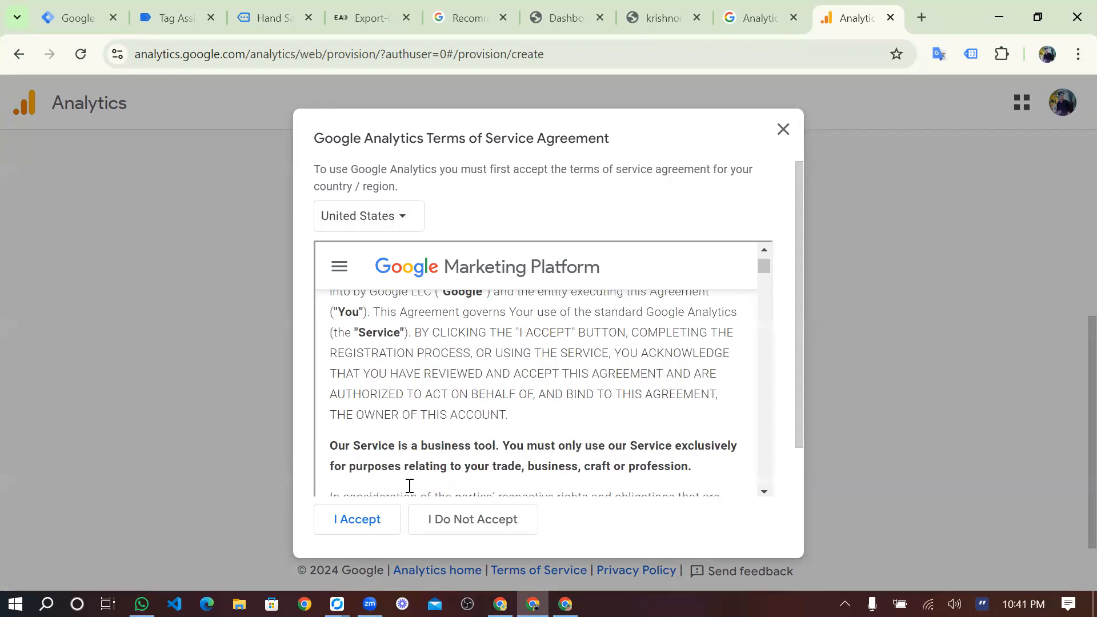
{"action": "scroll", "coordinate": [440, 388], "scroll_direction": "down", "scroll_amount": 3}
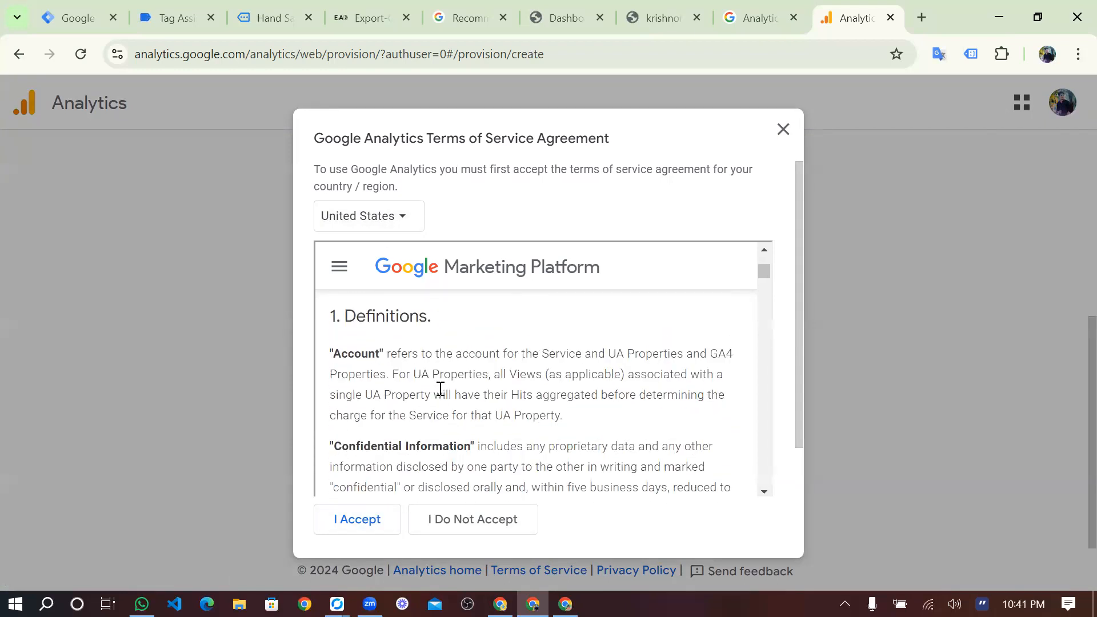
{"action": "scroll", "coordinate": [441, 388], "scroll_direction": "up", "scroll_amount": 5}
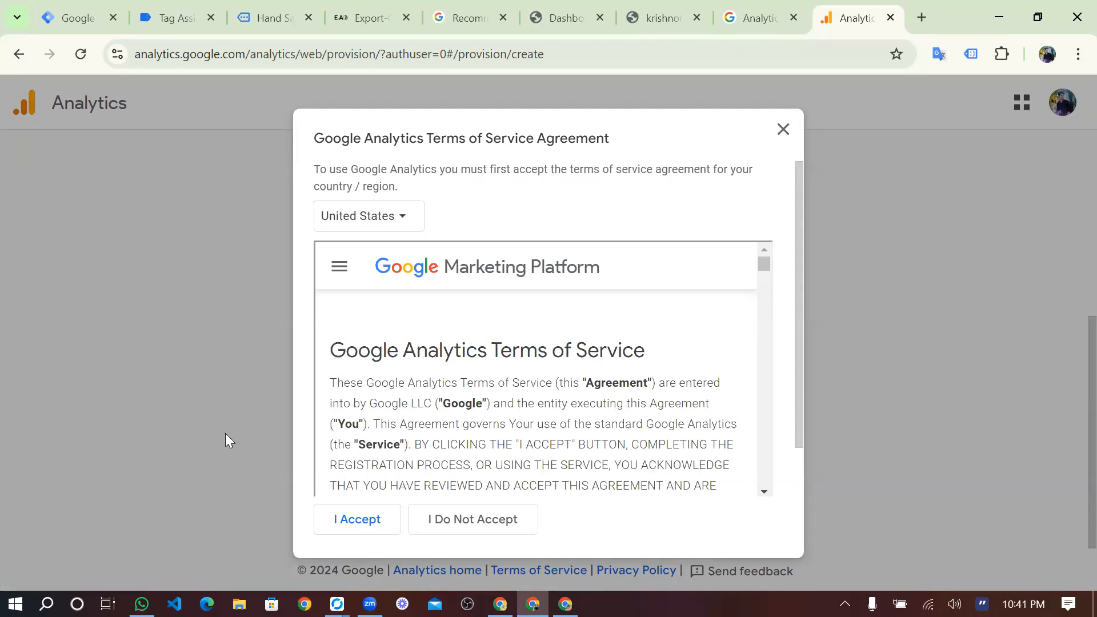
{"action": "scroll", "coordinate": [527, 402], "scroll_direction": "down", "scroll_amount": 5}
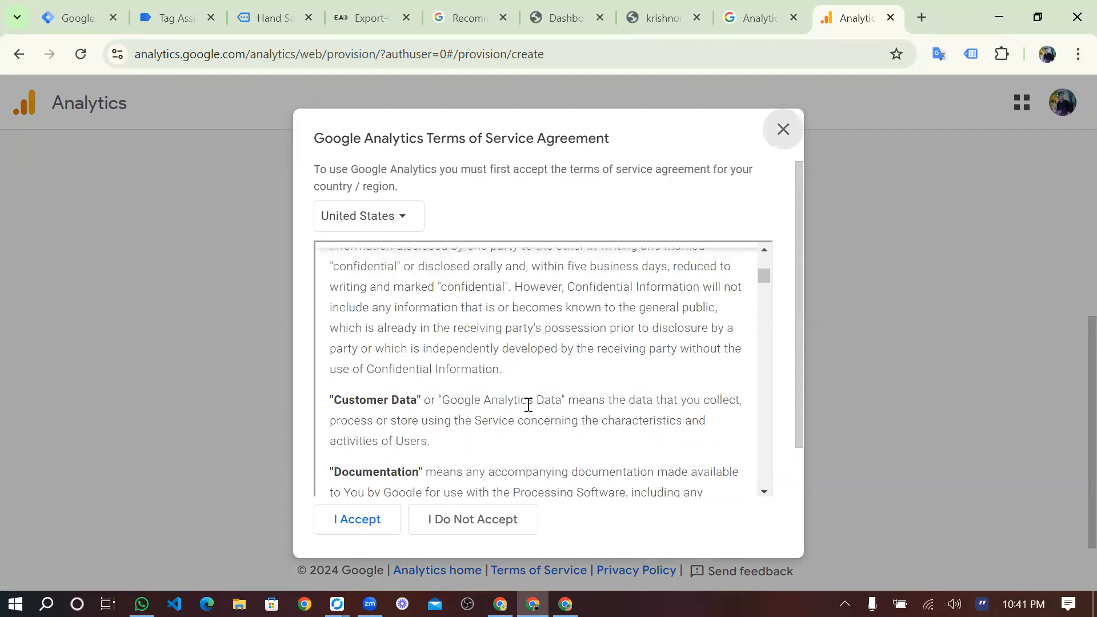
{"action": "scroll", "coordinate": [528, 405], "scroll_direction": "down", "scroll_amount": 10}
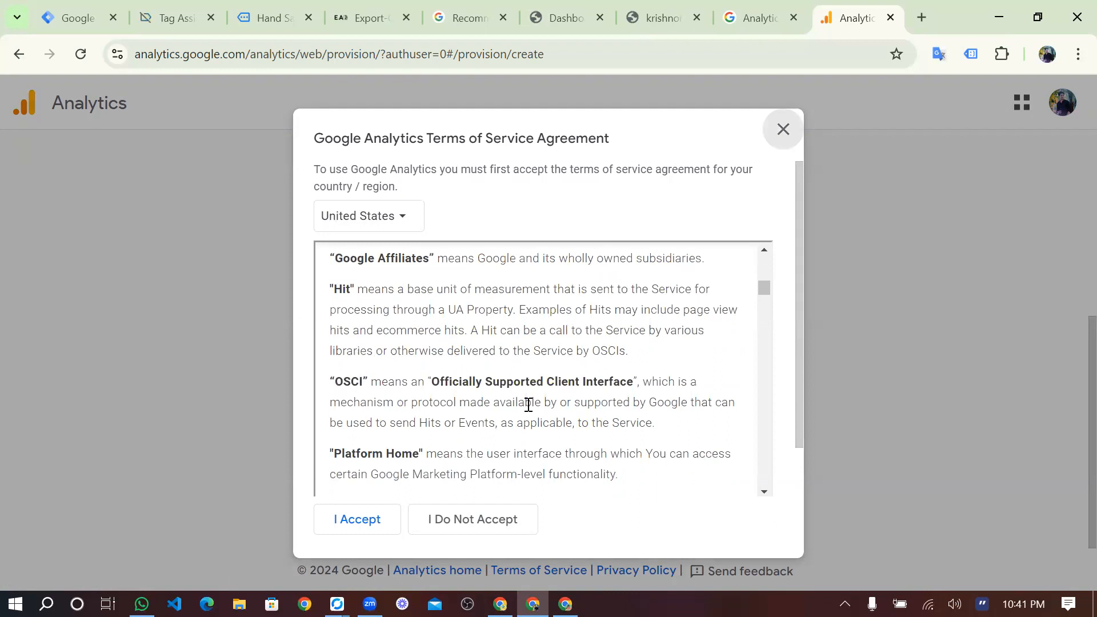
{"action": "left_click", "coordinate": [355, 519]}
{"action": "left_click", "coordinate": [351, 521]}
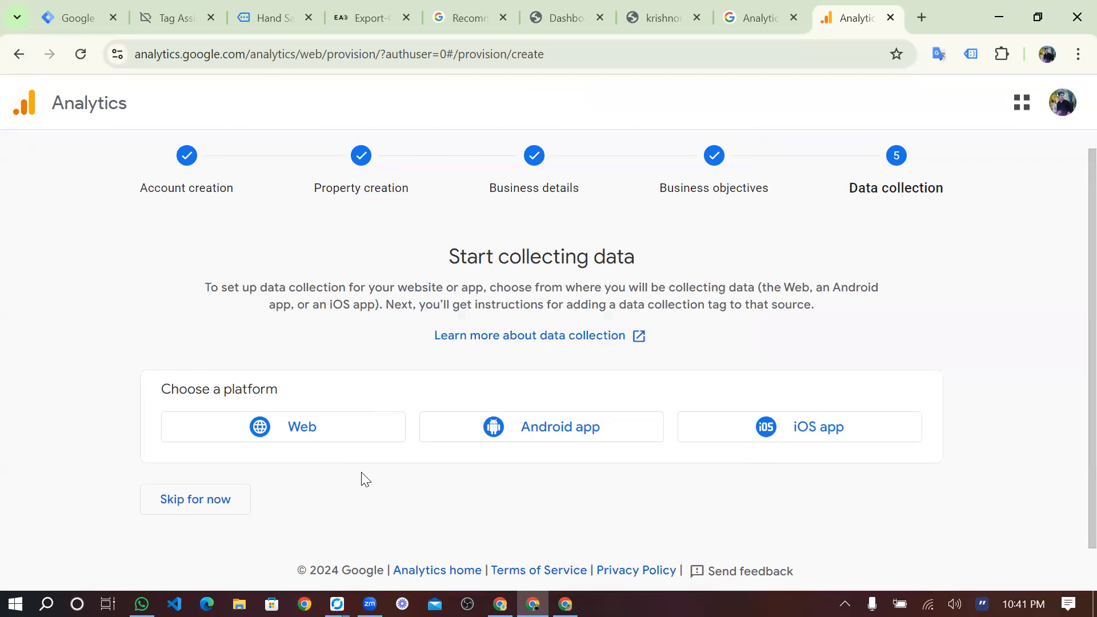
Choose Web as the data collection platform and enter dev-webkk.pantheonsite.io as the website URL, without protocol prefix or trailing slash
{"action": "left_click", "coordinate": [287, 427]}
{"action": "left_click", "coordinate": [329, 433]}
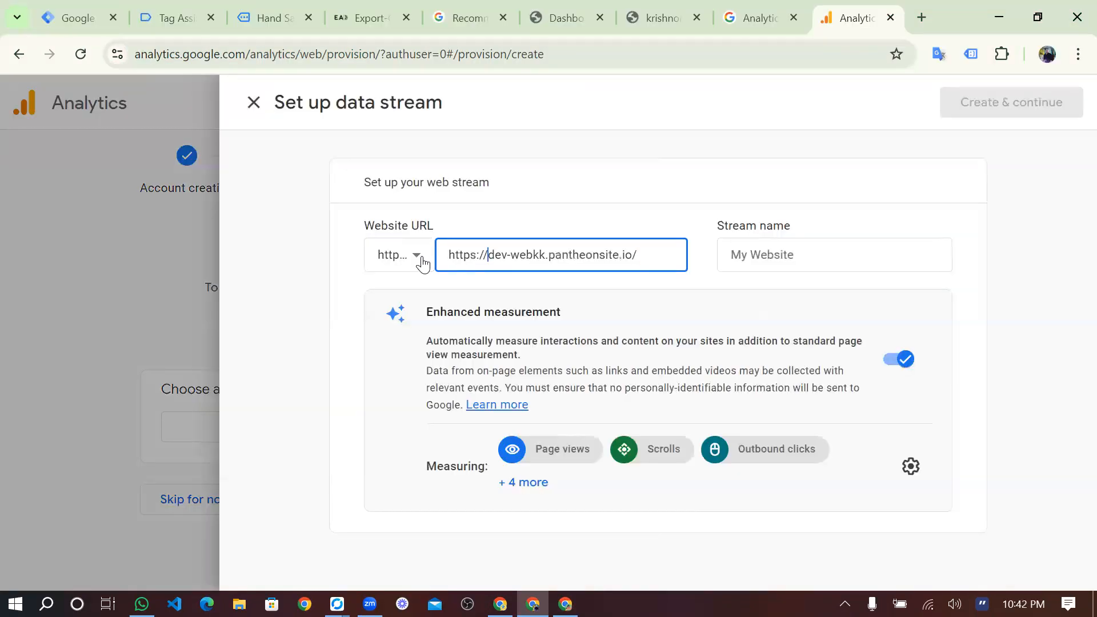
{"action": "key", "text": "shift+Home"}
{"action": "key", "text": "BackSpace"}
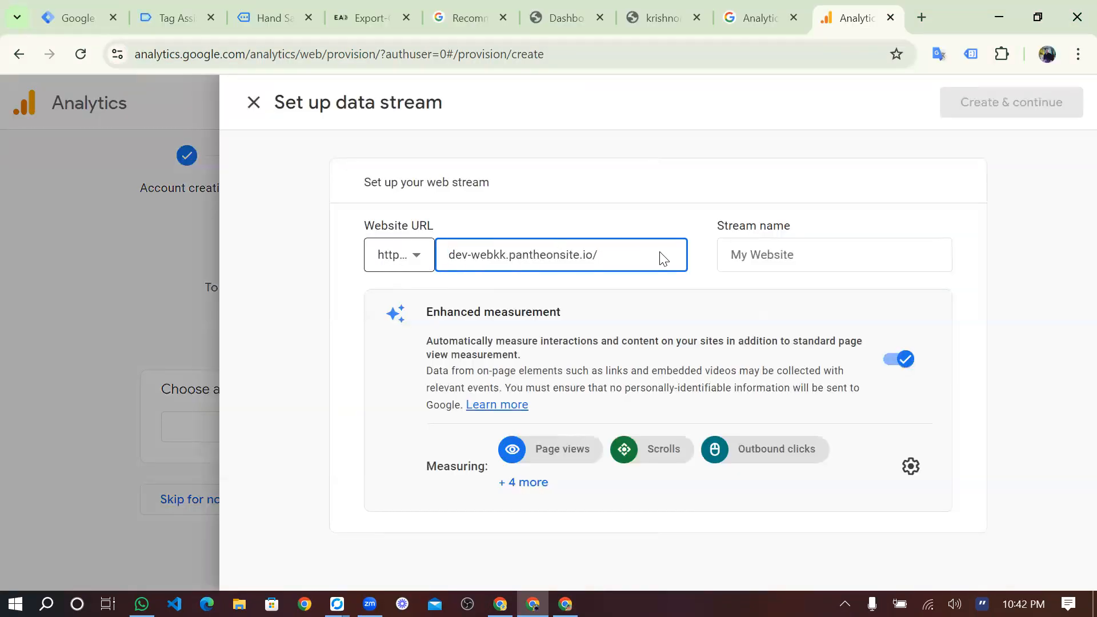
{"action": "left_click", "coordinate": [623, 259]}
{"action": "key", "text": "BackSpace"}
Name the stream dev-webkk and create the web data stream
{"action": "left_click", "coordinate": [774, 263]}
{"action": "type", "text": "https://dev-webkk.pantheonsite.io/"}
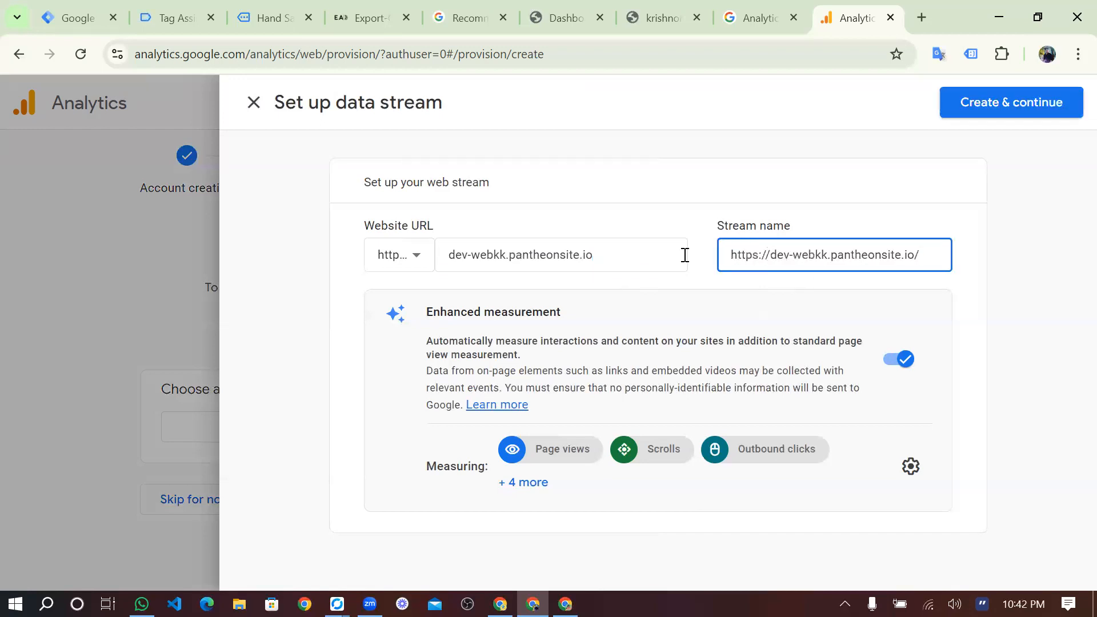
{"action": "key", "text": "Home"}
{"action": "key", "text": "ctrl+shift+Right"}
{"action": "key", "text": "BackSpace"}
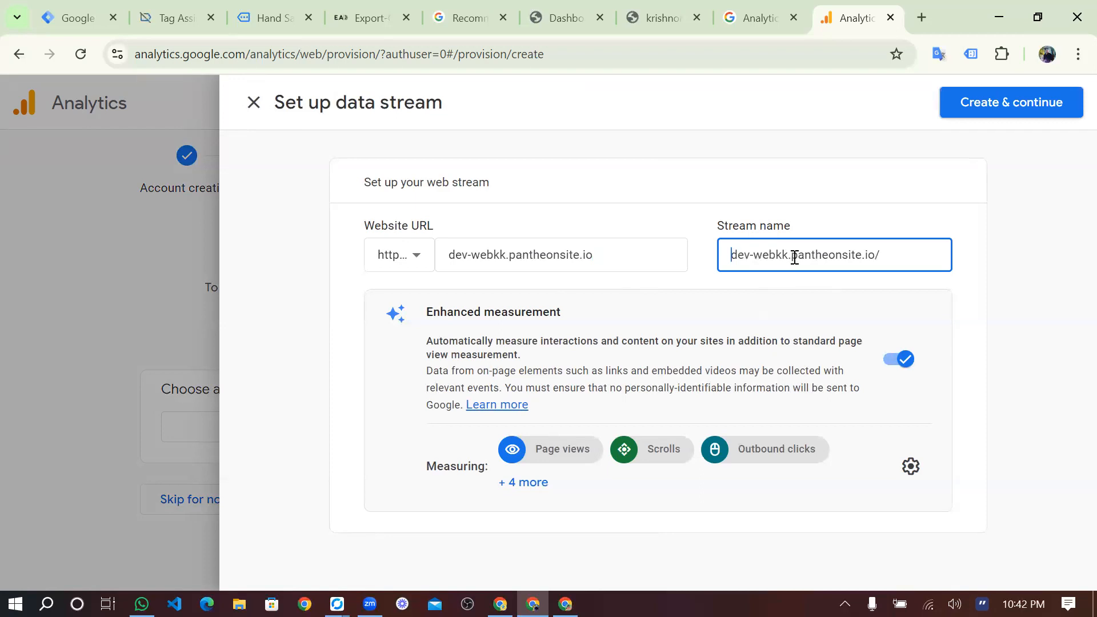
{"action": "key", "text": "Right"}
{"action": "key", "text": "Right"}
{"action": "key", "text": "Right"}
{"action": "key", "text": "Right"}
{"action": "key", "text": "Right"}
{"action": "key", "text": "Right"}
{"action": "key", "text": "Right"}
{"action": "key", "text": "Right"}
{"action": "key", "text": "Right"}
{"action": "key", "text": "Right"}
{"action": "key", "text": "shift+End"}
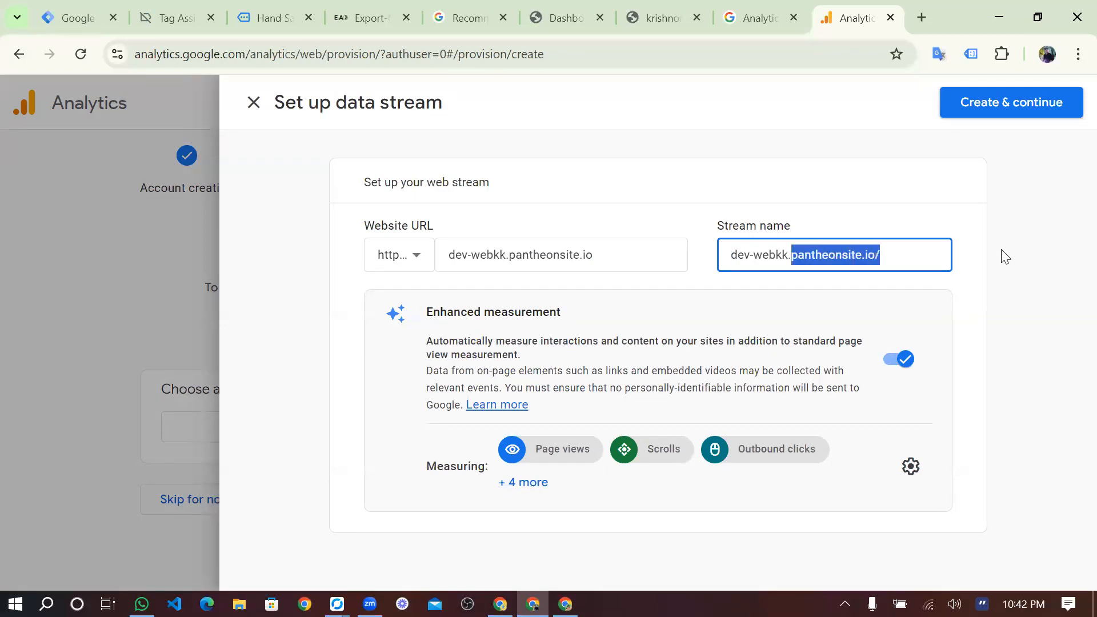
{"action": "key", "text": "BackSpace"}
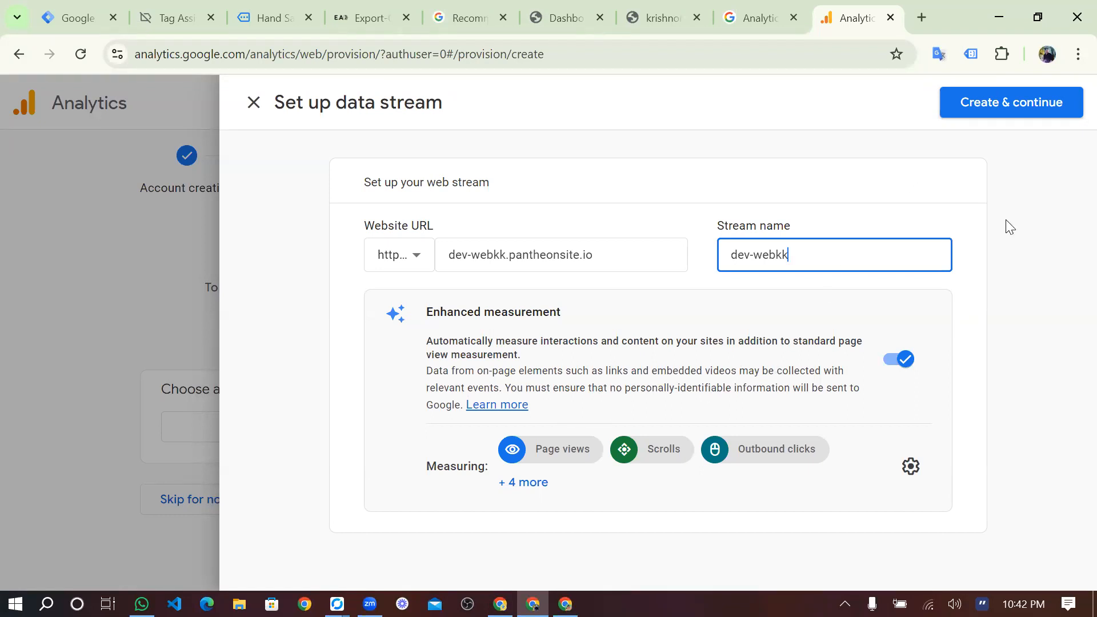
{"action": "left_click", "coordinate": [1009, 112]}
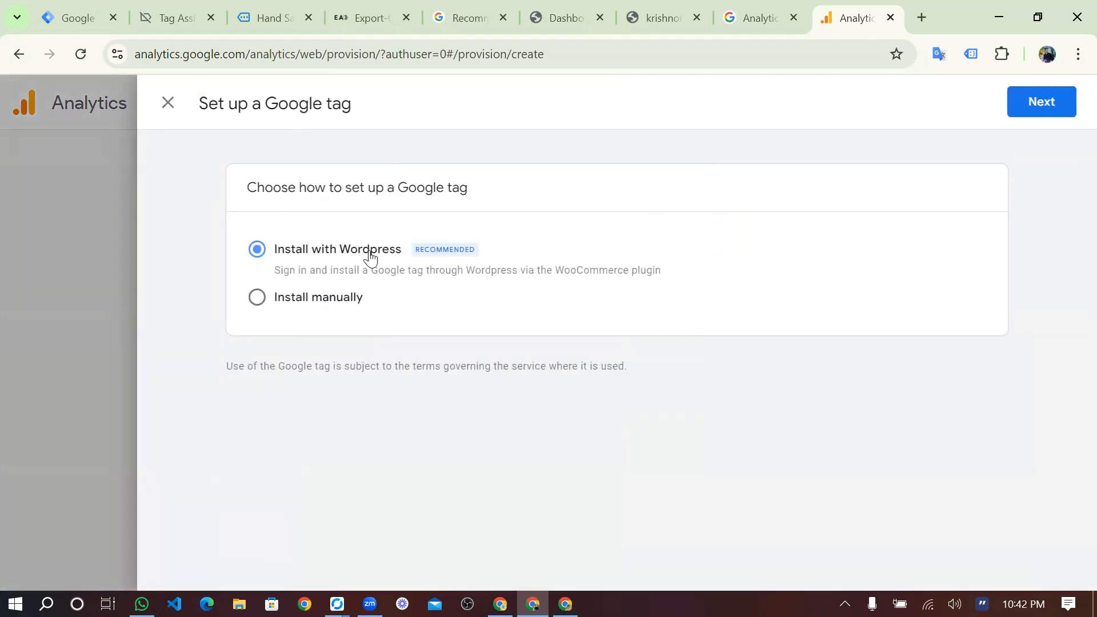
Choose to install the Google tag manually and highlight the instructions above the tag code
{"action": "left_click", "coordinate": [257, 298]}
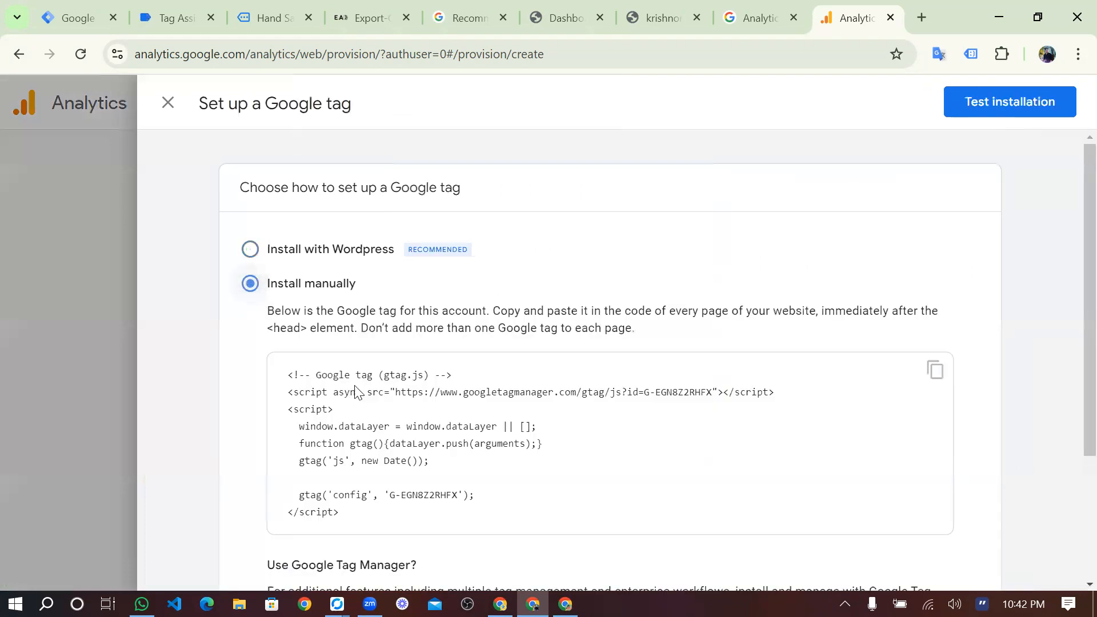
{"action": "scroll", "coordinate": [373, 439], "scroll_direction": "down", "scroll_amount": 3}
{"action": "scroll", "coordinate": [326, 398], "scroll_direction": "up", "scroll_amount": 3}
{"action": "scroll", "coordinate": [326, 398], "scroll_direction": "down", "scroll_amount": 2}
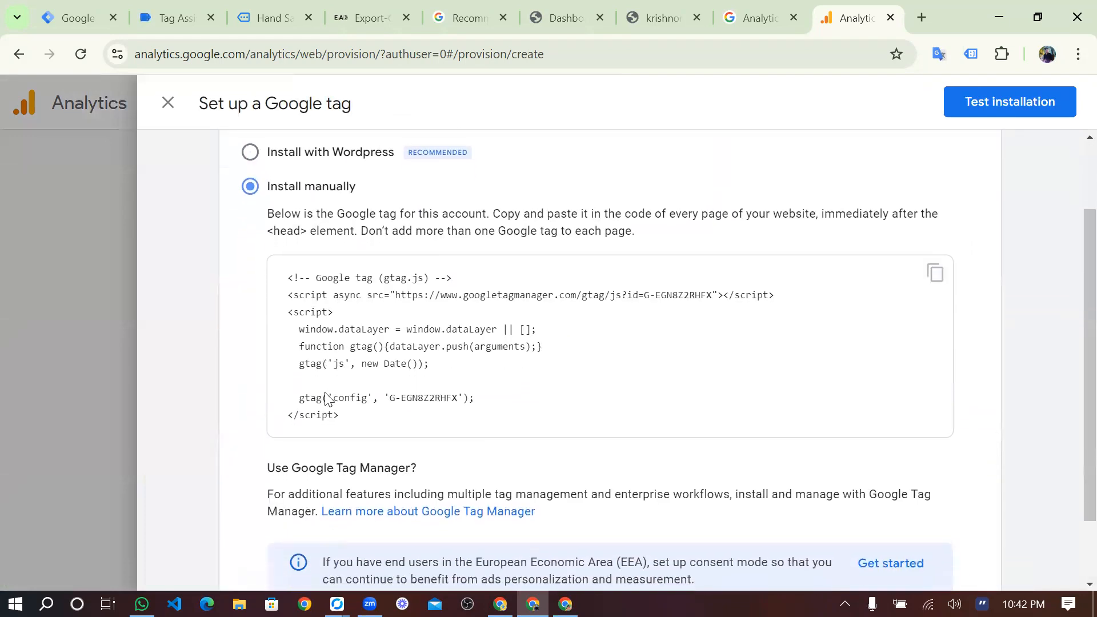
{"action": "scroll", "coordinate": [326, 398], "scroll_direction": "up", "scroll_amount": 1}
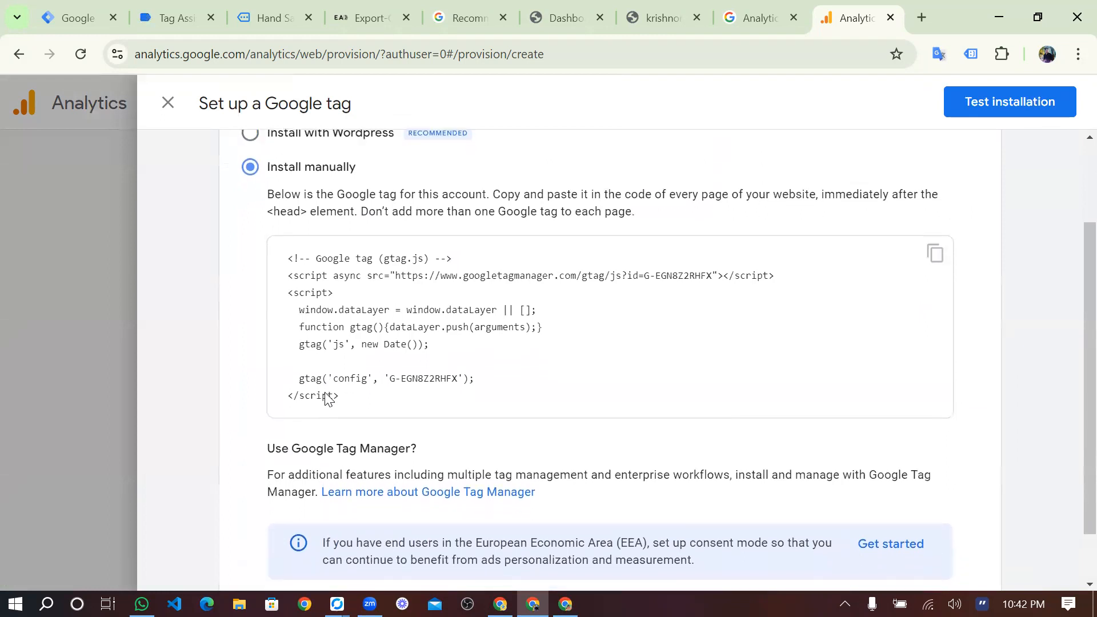
{"action": "left_click_drag", "start_coordinate": [266, 241], "coordinate": [348, 261]}
{"action": "left_click_drag", "start_coordinate": [556, 287], "coordinate": [570, 288]}
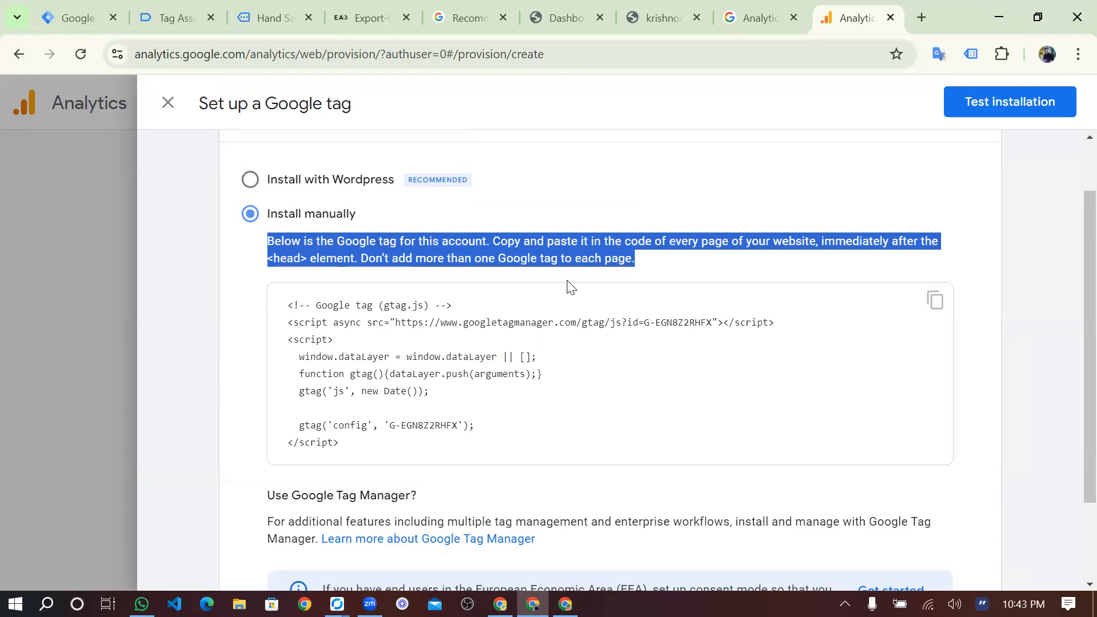
Close the Google tag setup and copy the measurement ID from the dev-webkk web stream details
{"action": "scroll", "coordinate": [570, 288], "scroll_direction": "up", "scroll_amount": 2}
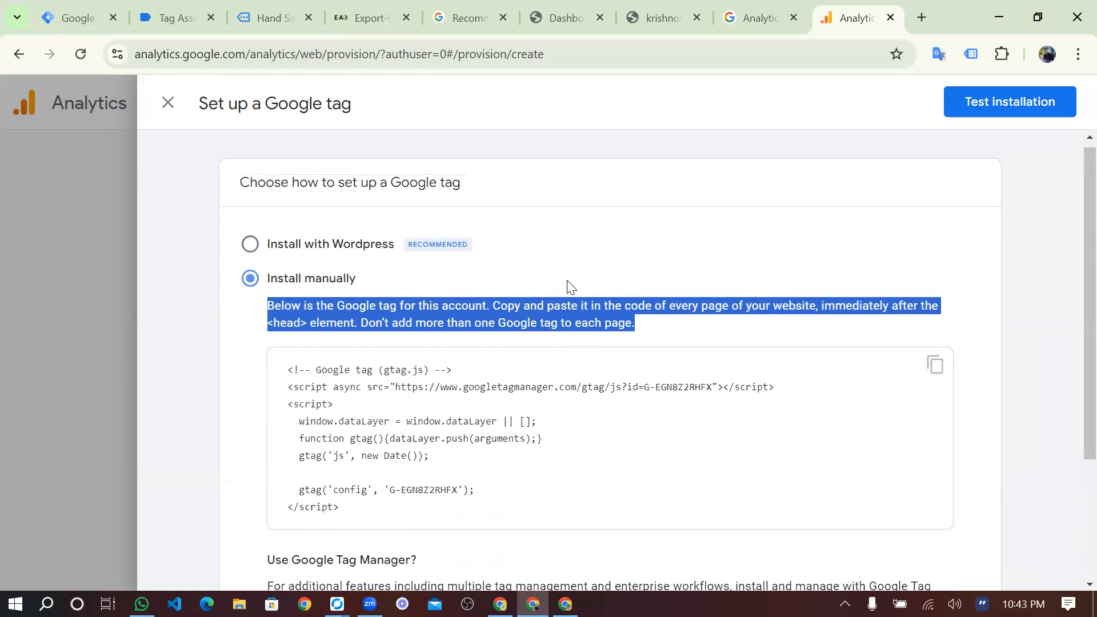
{"action": "left_click", "coordinate": [172, 101]}
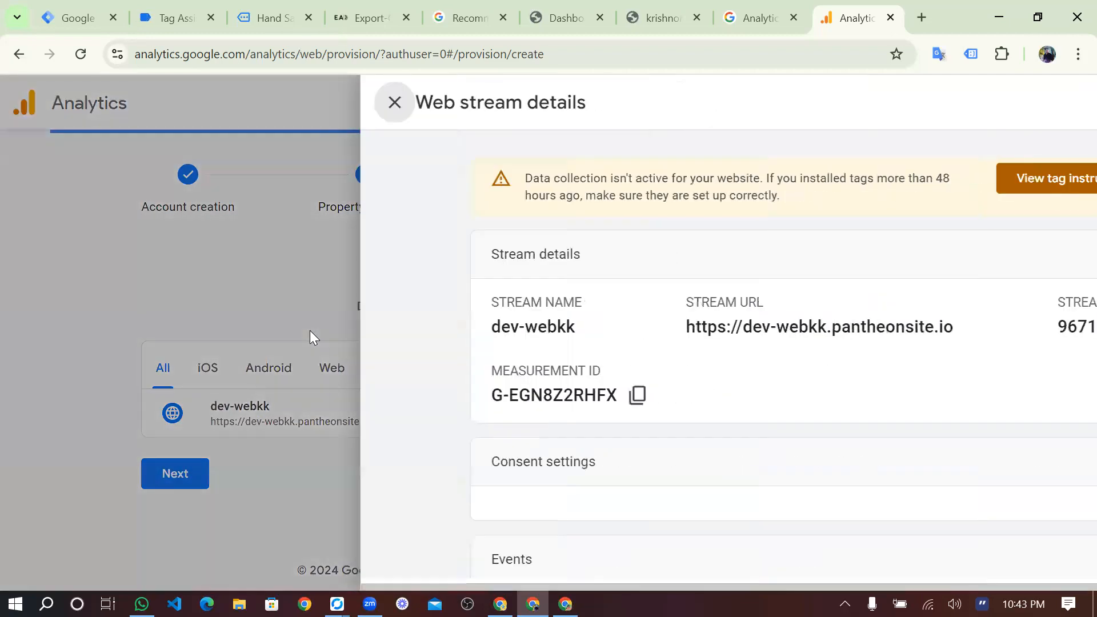
{"action": "scroll", "coordinate": [495, 280], "scroll_direction": "down", "scroll_amount": 2}
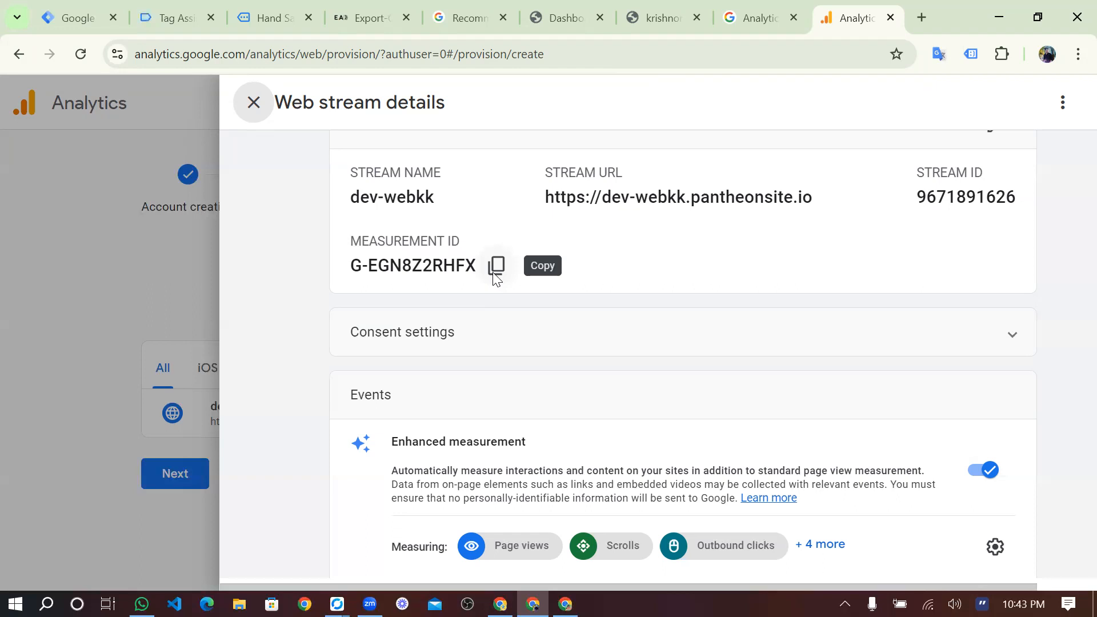
{"action": "left_click", "coordinate": [496, 264]}
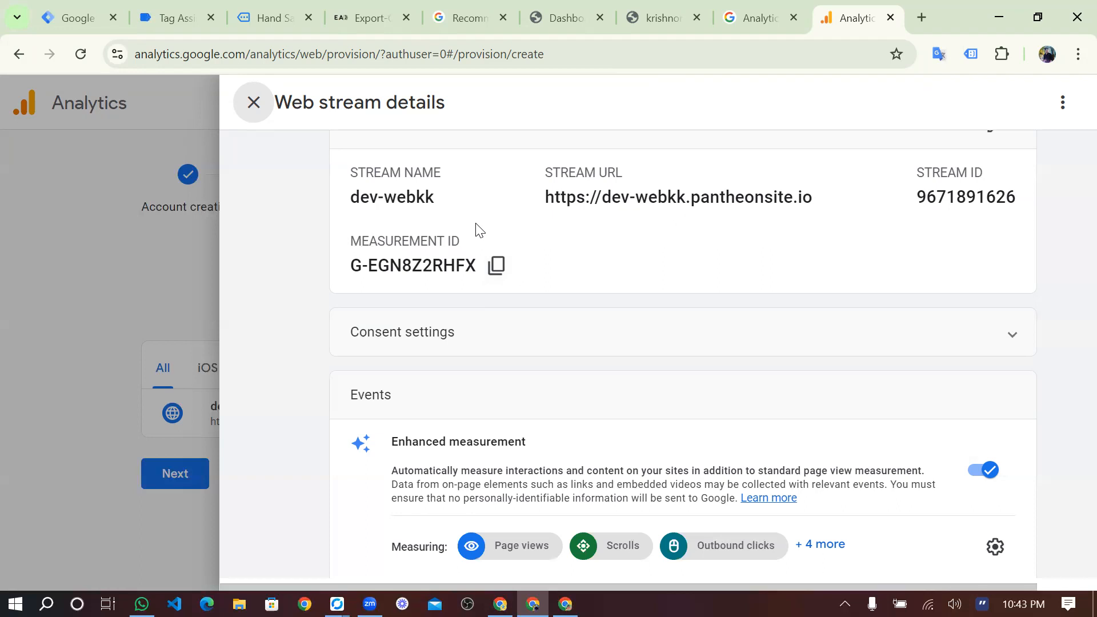
{"action": "left_click", "coordinate": [496, 266]}
{"action": "scroll", "coordinate": [643, 312], "scroll_direction": "down", "scroll_amount": 6}
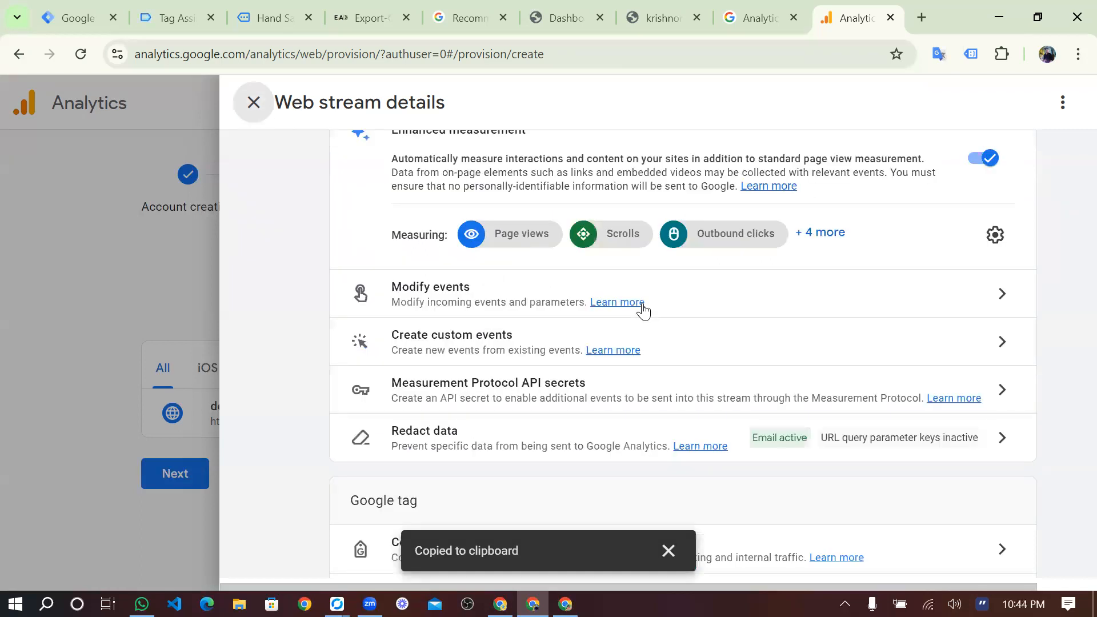
{"action": "scroll", "coordinate": [645, 309], "scroll_direction": "up", "scroll_amount": 1}
{"action": "scroll", "coordinate": [644, 309], "scroll_direction": "up", "scroll_amount": 5}
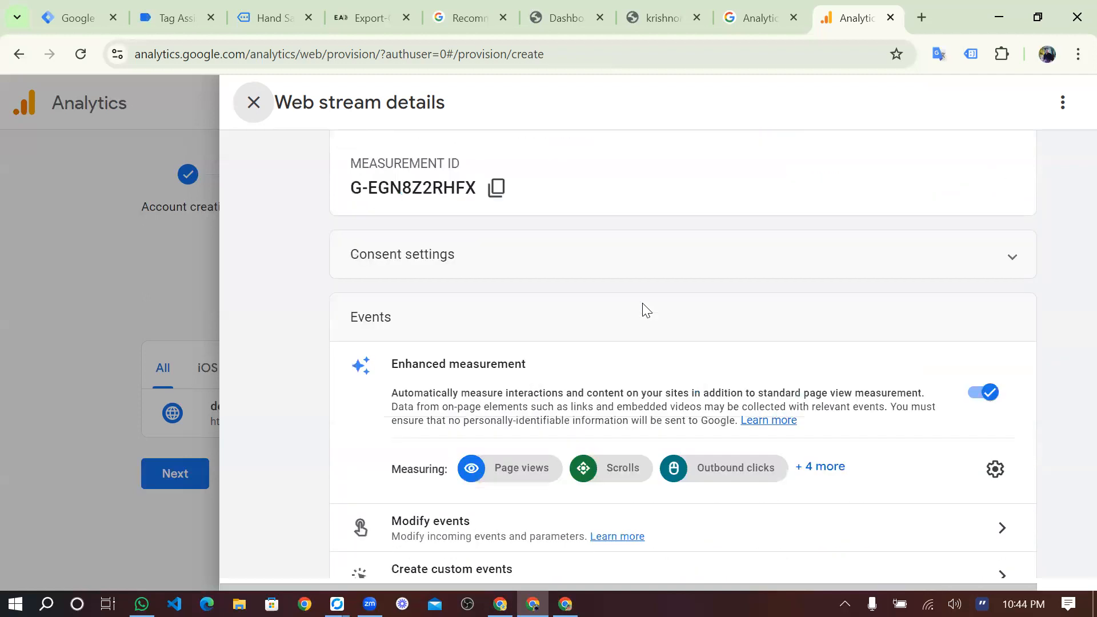
Leave the stream details, complete the data collection setup through to the Analytics home, and dismiss the email communications preferences without selecting any
{"action": "left_click", "coordinate": [254, 104]}
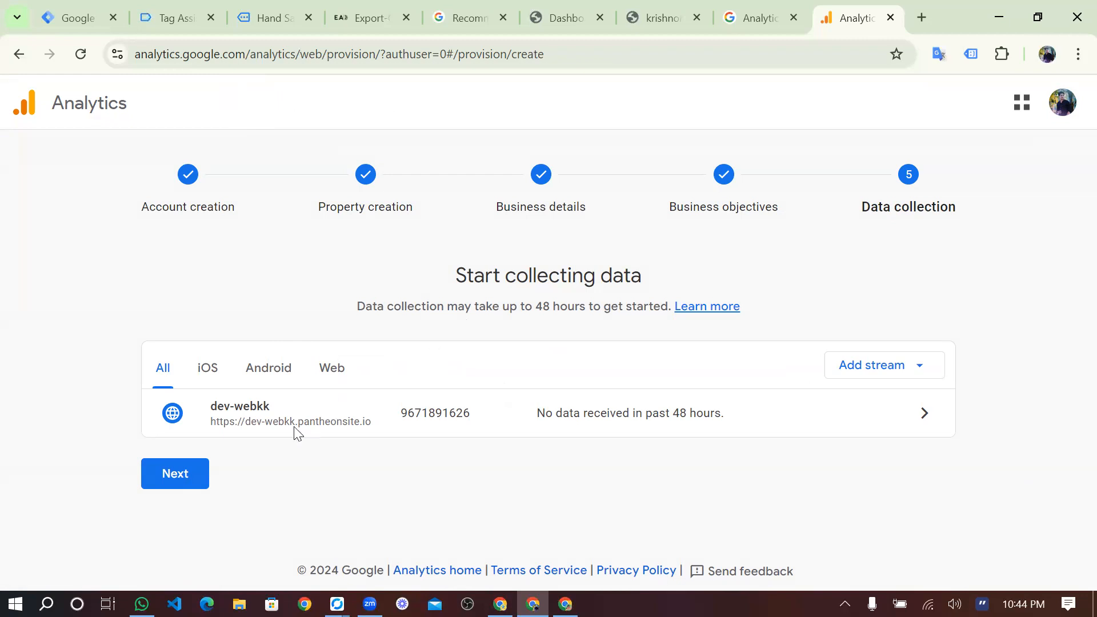
{"action": "left_click", "coordinate": [181, 470]}
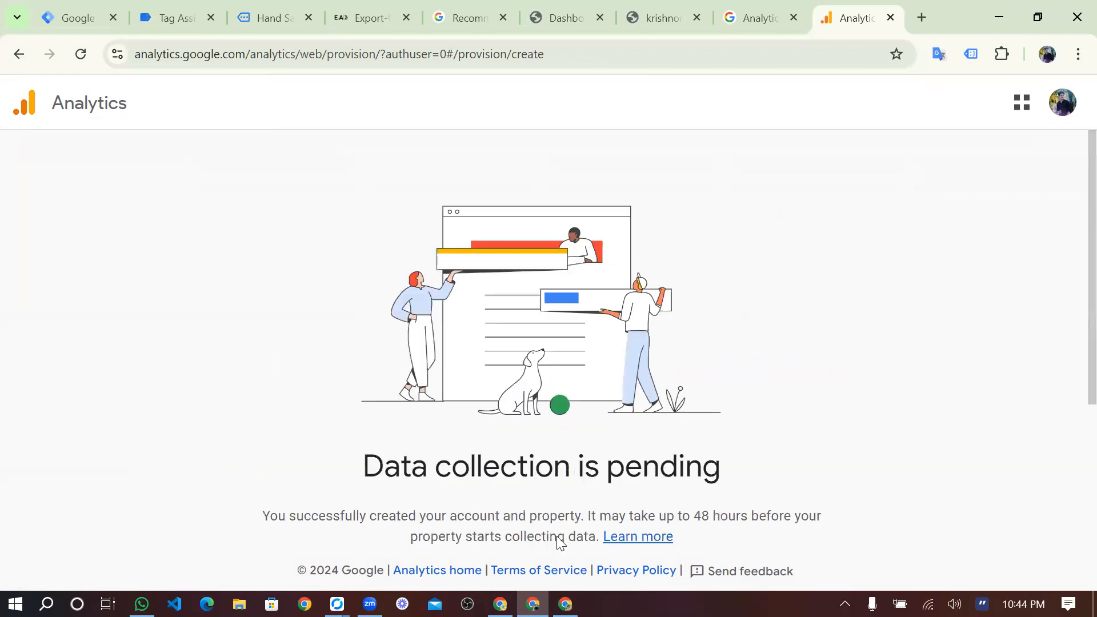
{"action": "scroll", "coordinate": [558, 540], "scroll_direction": "down", "scroll_amount": 4}
{"action": "left_click", "coordinate": [557, 537]}
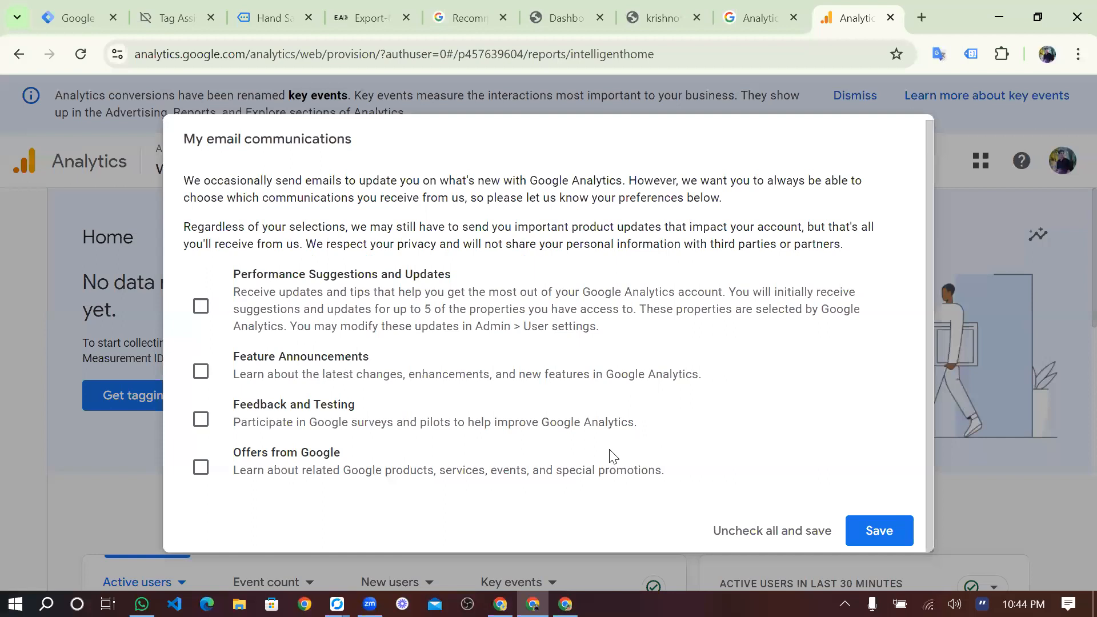
{"action": "key", "text": "Escape"}
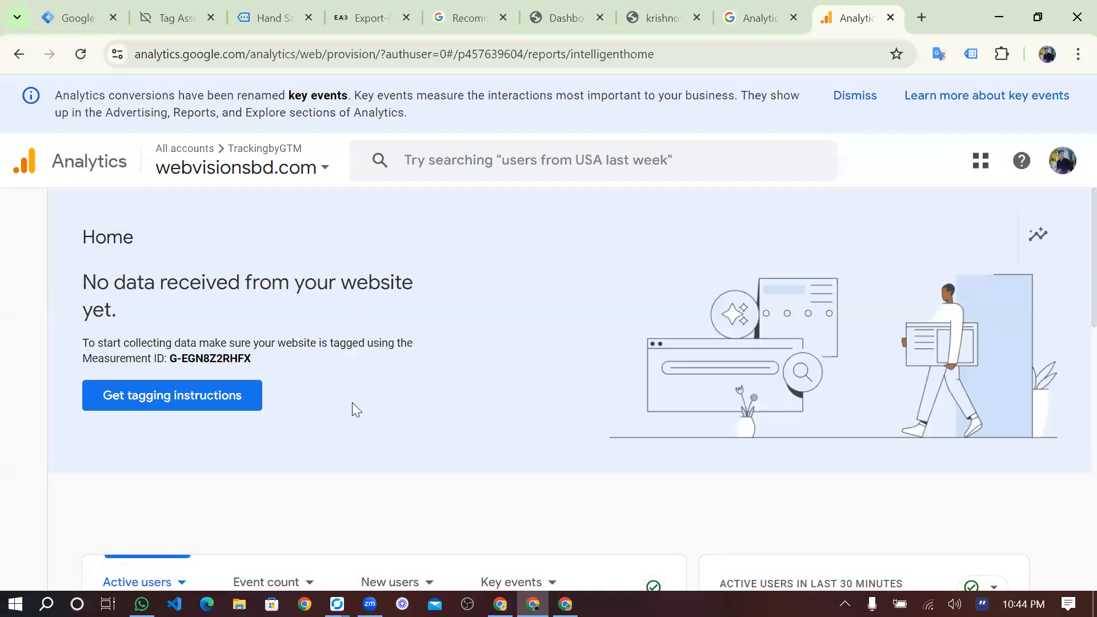
Look over the webvisionsbd.com property's home page, its dev-webkk stream details and the stream's tag installation instructions
{"action": "scroll", "coordinate": [227, 345], "scroll_direction": "down", "scroll_amount": 5}
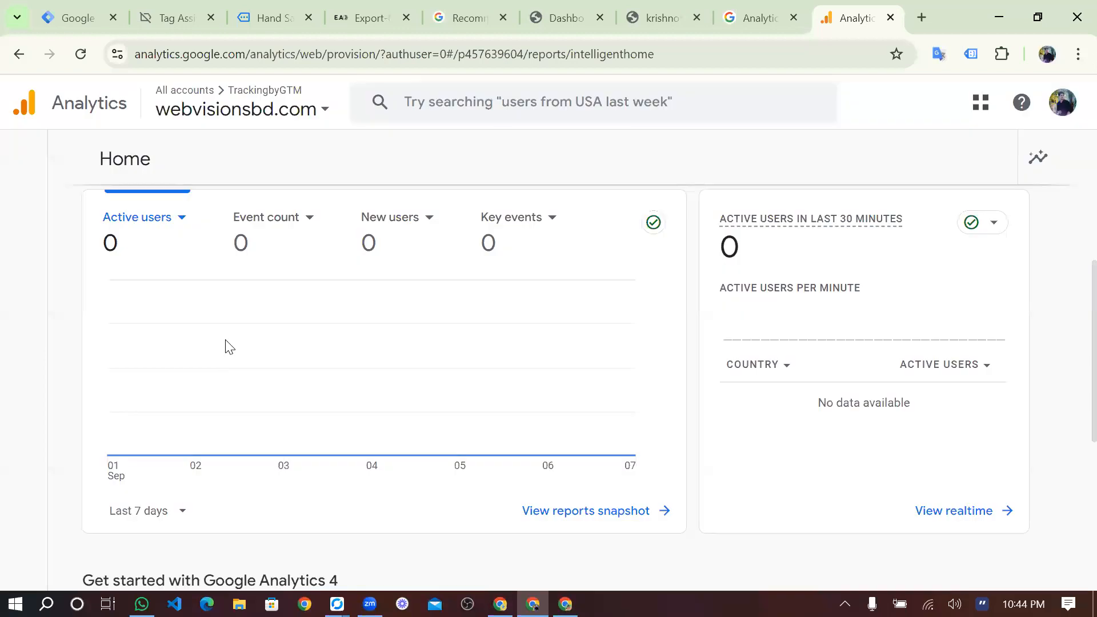
{"action": "scroll", "coordinate": [227, 345], "scroll_direction": "up", "scroll_amount": 5}
{"action": "left_click", "coordinate": [225, 339]}
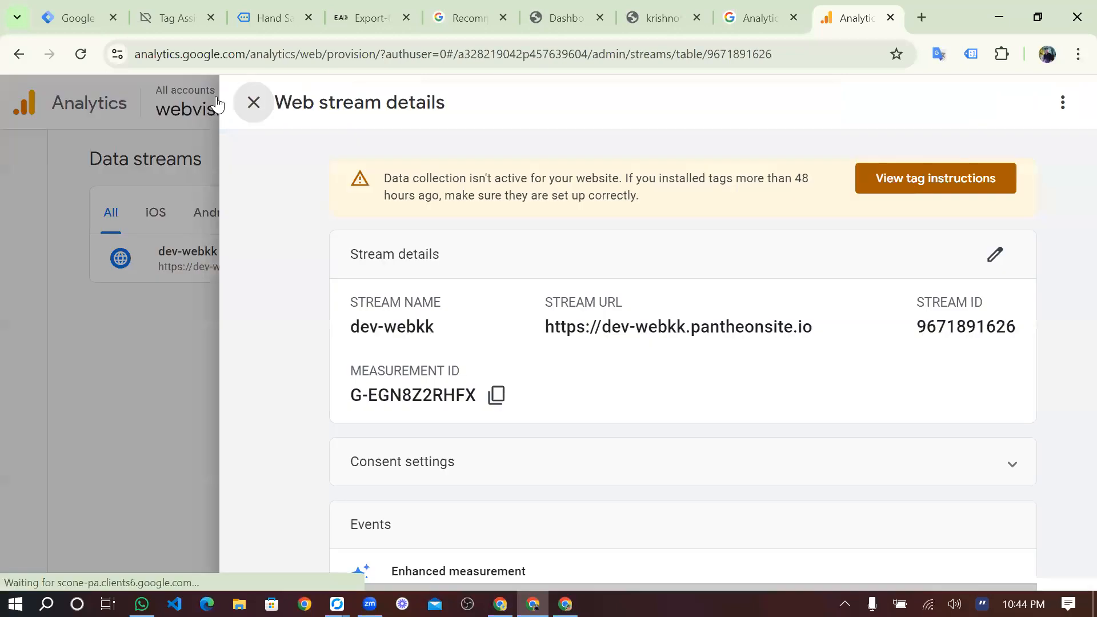
{"action": "left_click", "coordinate": [217, 104]}
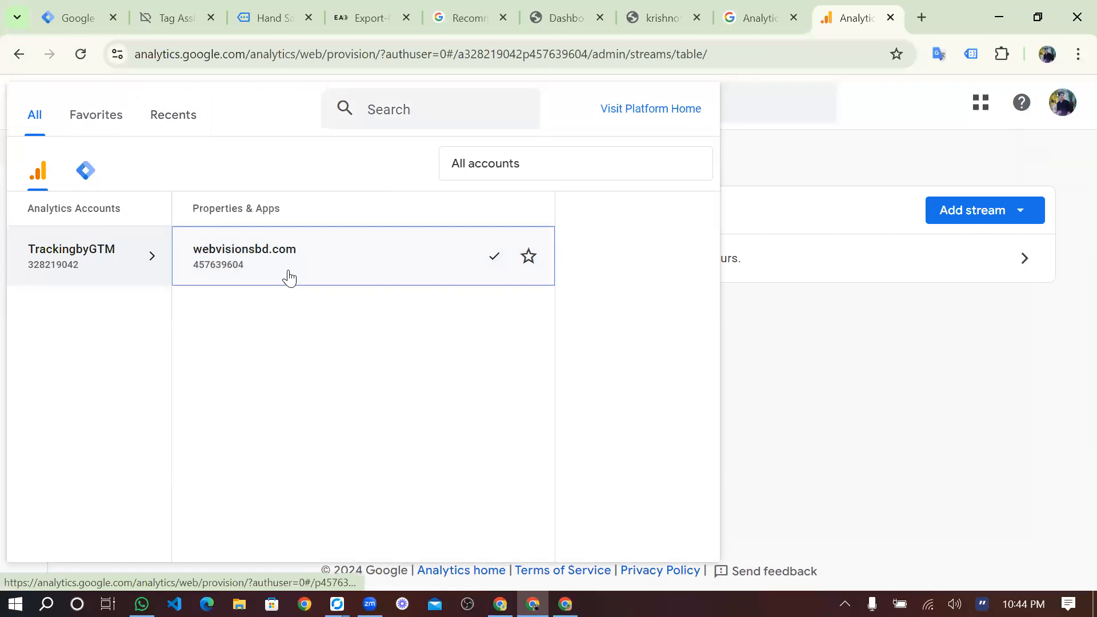
{"action": "left_click", "coordinate": [289, 277]}
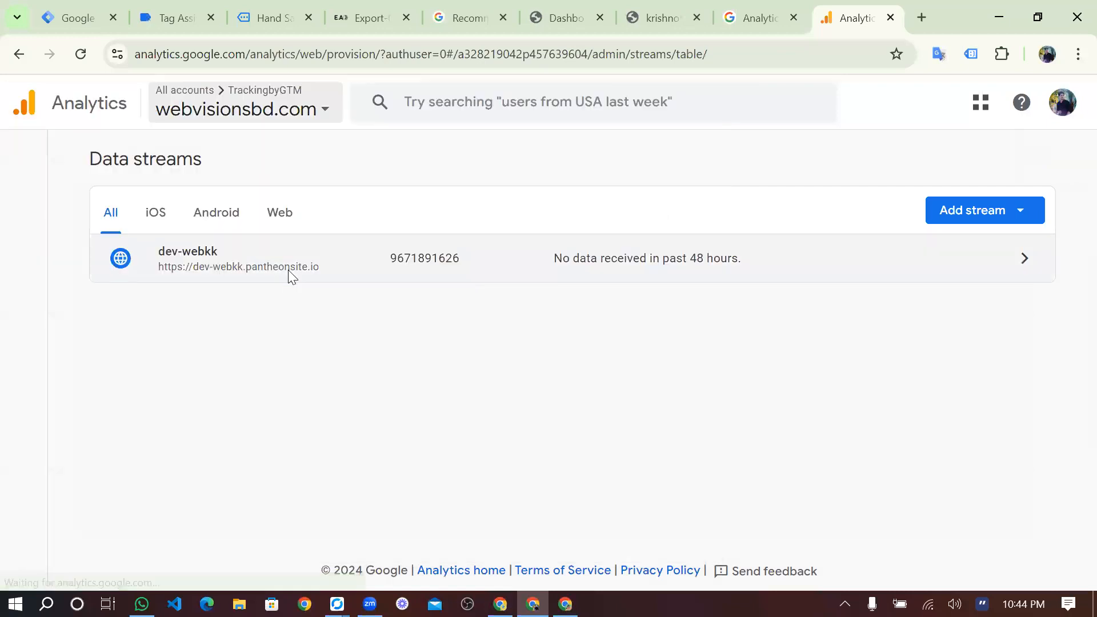
{"action": "left_click", "coordinate": [453, 249]}
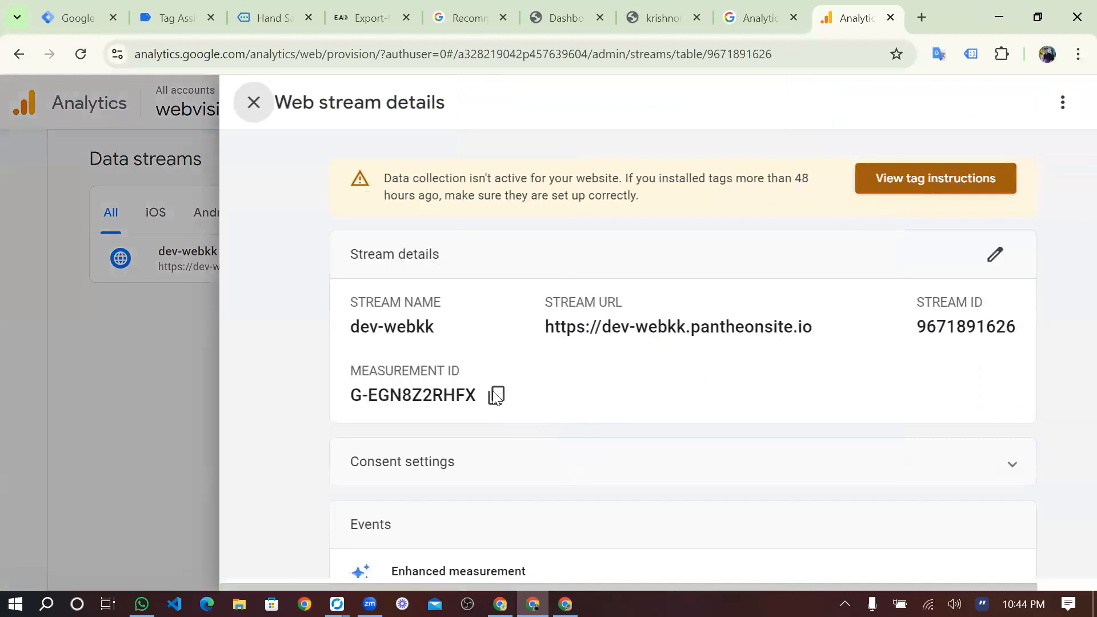
{"action": "left_click", "coordinate": [935, 178]}
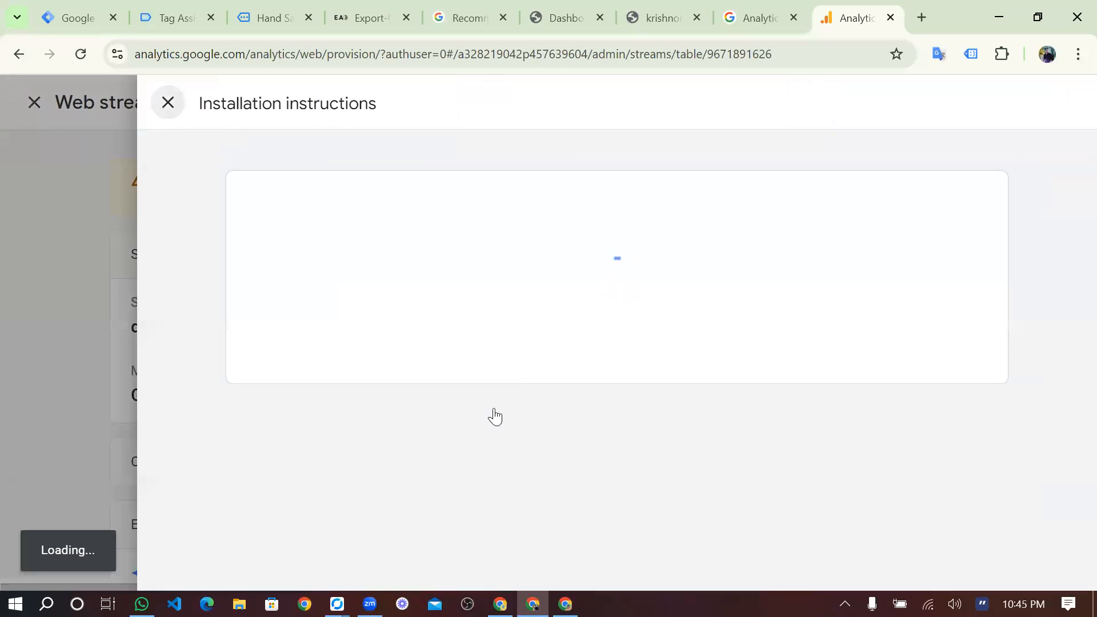
{"action": "key", "text": "Escape"}
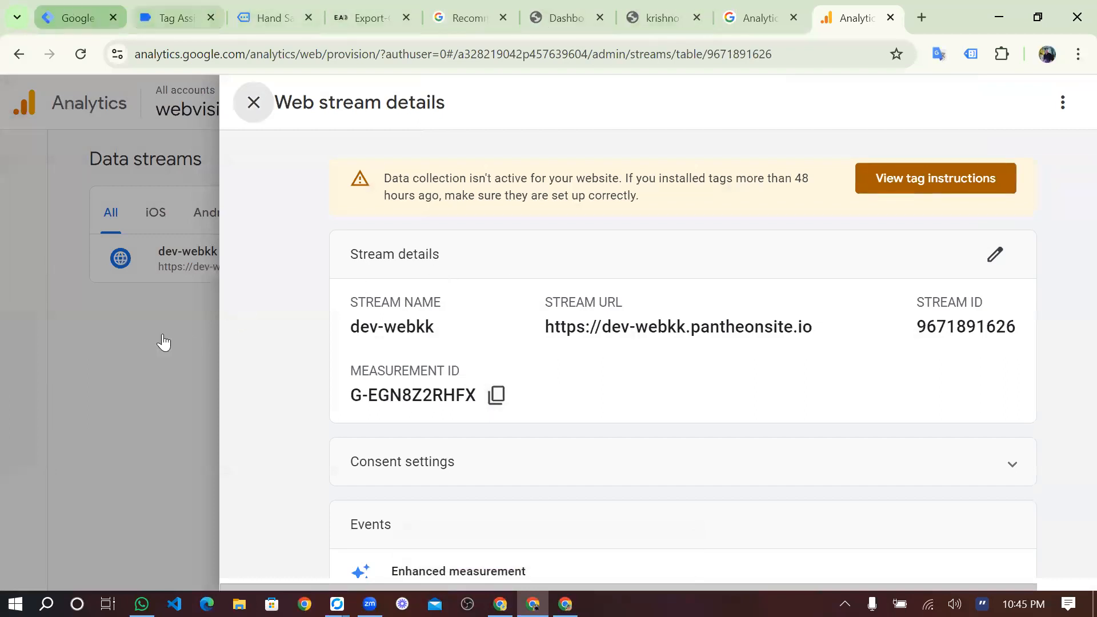
Switch to Google Tag Manager and start a new tag in the Default Workspace of the web analytics 1 container
{"action": "key", "text": "ctrl+1"}
{"action": "scroll", "coordinate": [87, 327], "scroll_direction": "down", "scroll_amount": 5}
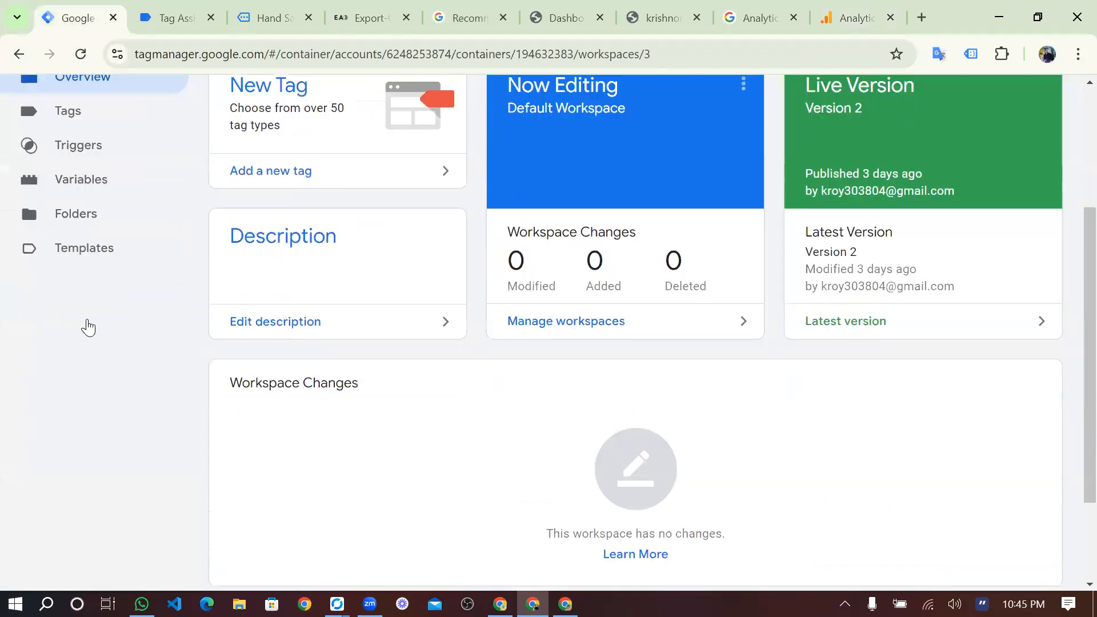
{"action": "scroll", "coordinate": [87, 326], "scroll_direction": "up", "scroll_amount": 2}
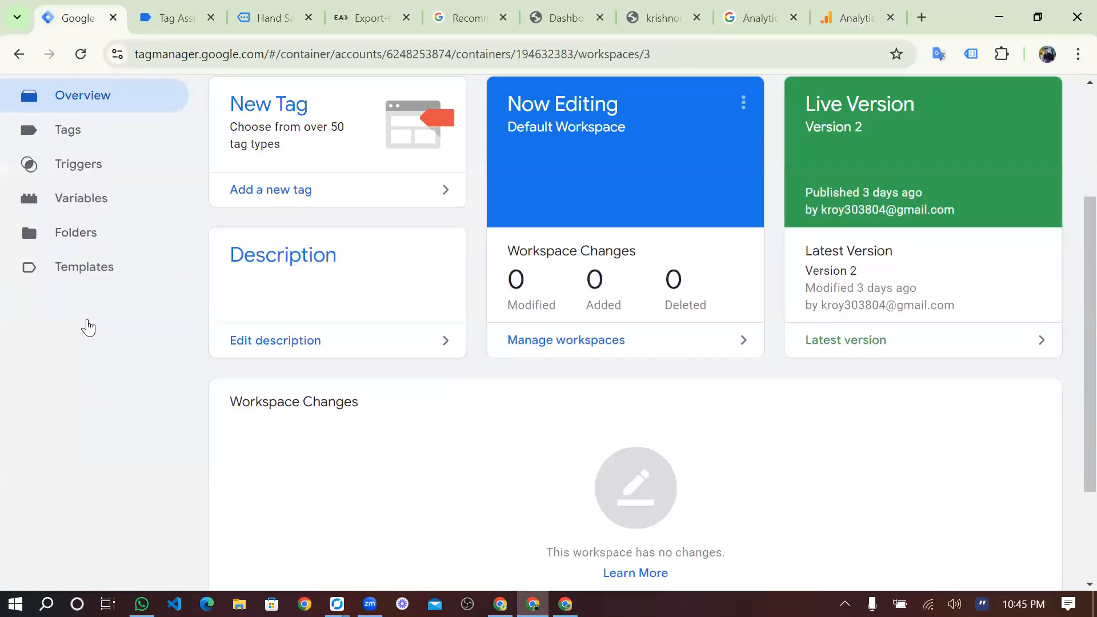
{"action": "scroll", "coordinate": [88, 327], "scroll_direction": "up", "scroll_amount": 3}
{"action": "left_click", "coordinate": [87, 322]}
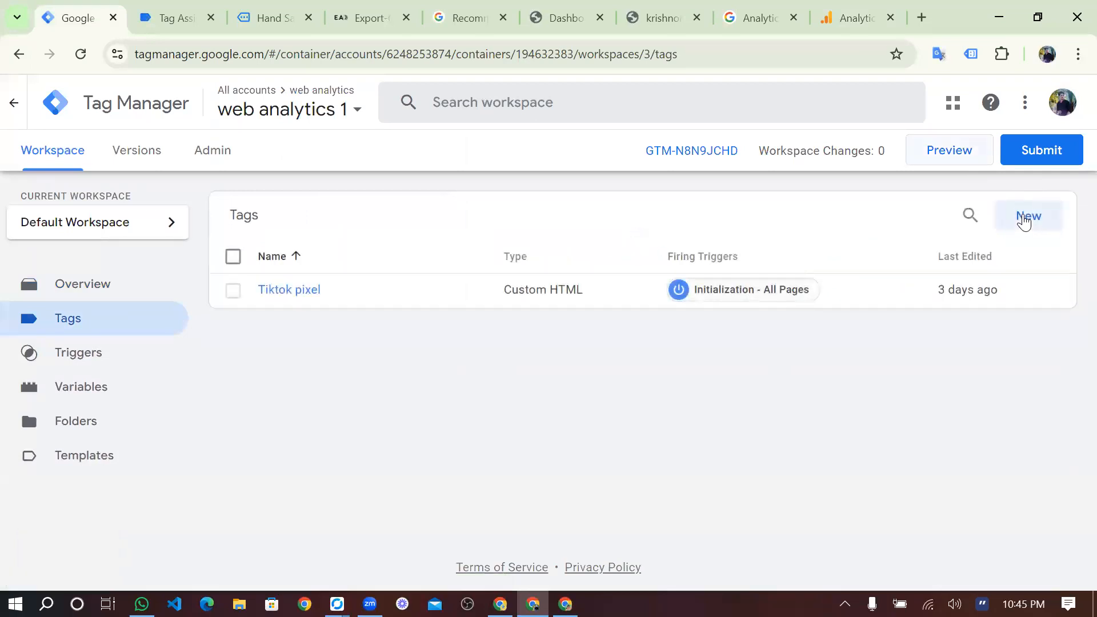
{"action": "left_click", "coordinate": [1025, 220]}
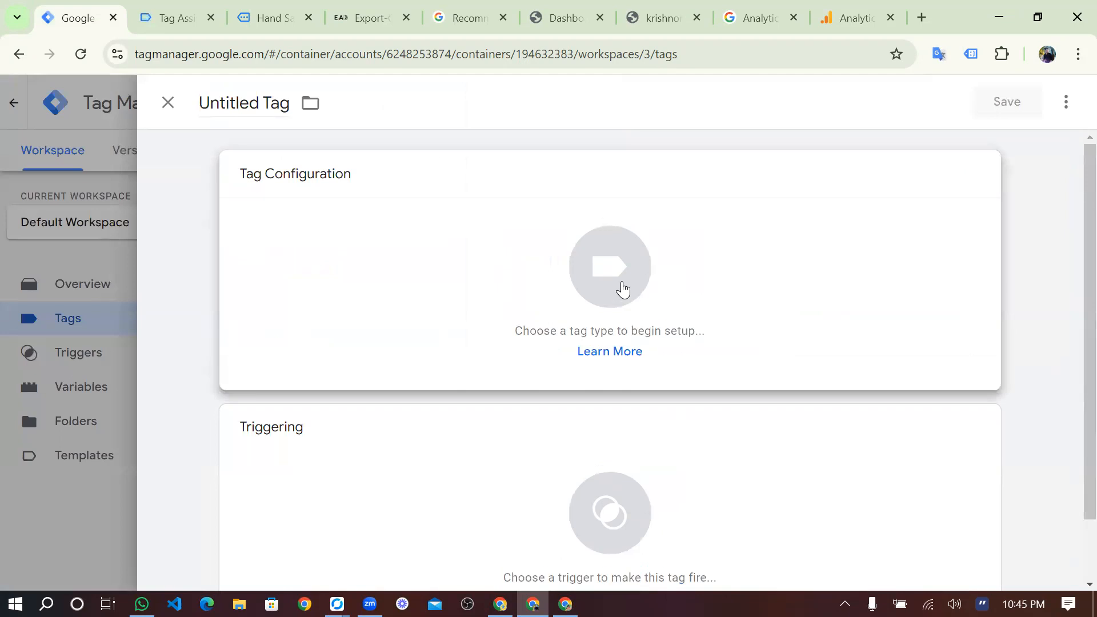
Set the new tag's type to Google Tag, choosing it from the Google Analytics tag types
{"action": "left_click", "coordinate": [623, 290]}
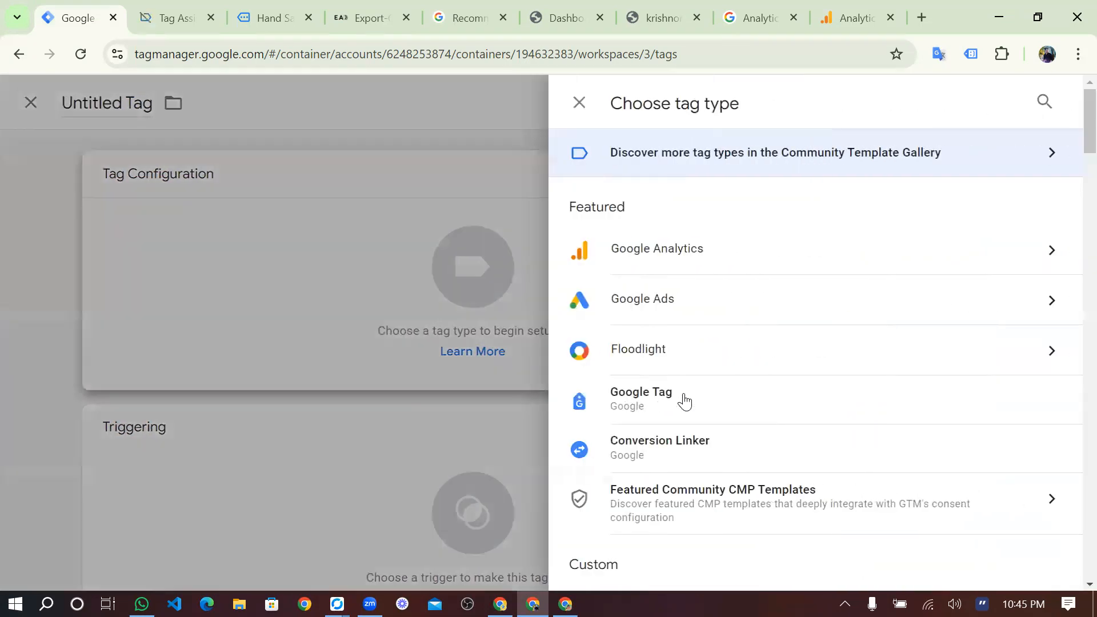
{"action": "left_click", "coordinate": [685, 399]}
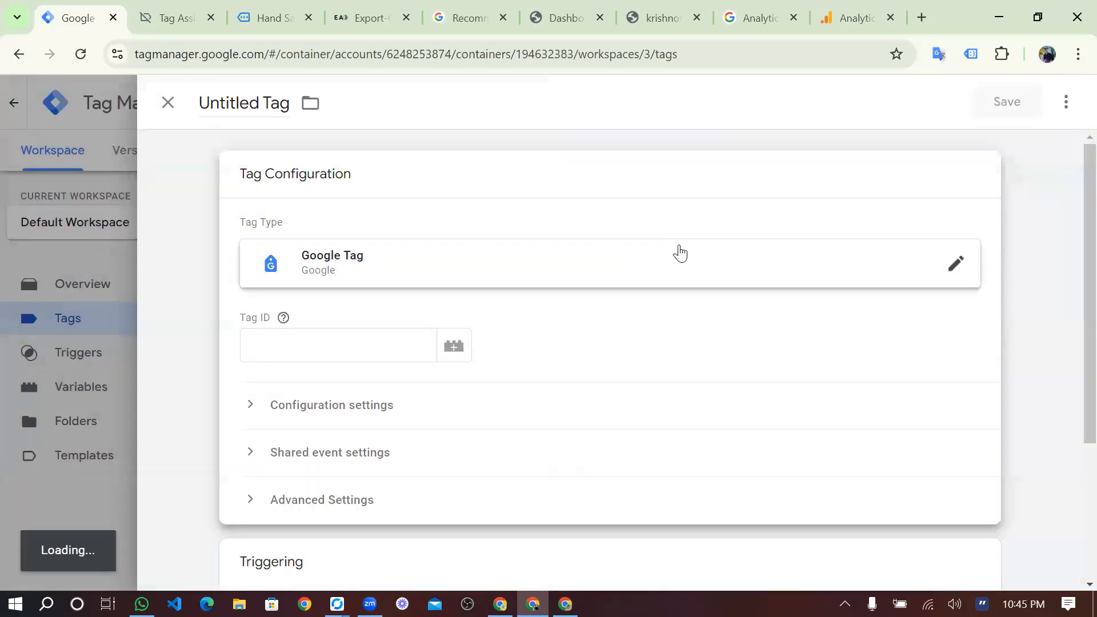
{"action": "left_click", "coordinate": [678, 251]}
{"action": "left_click", "coordinate": [678, 252]}
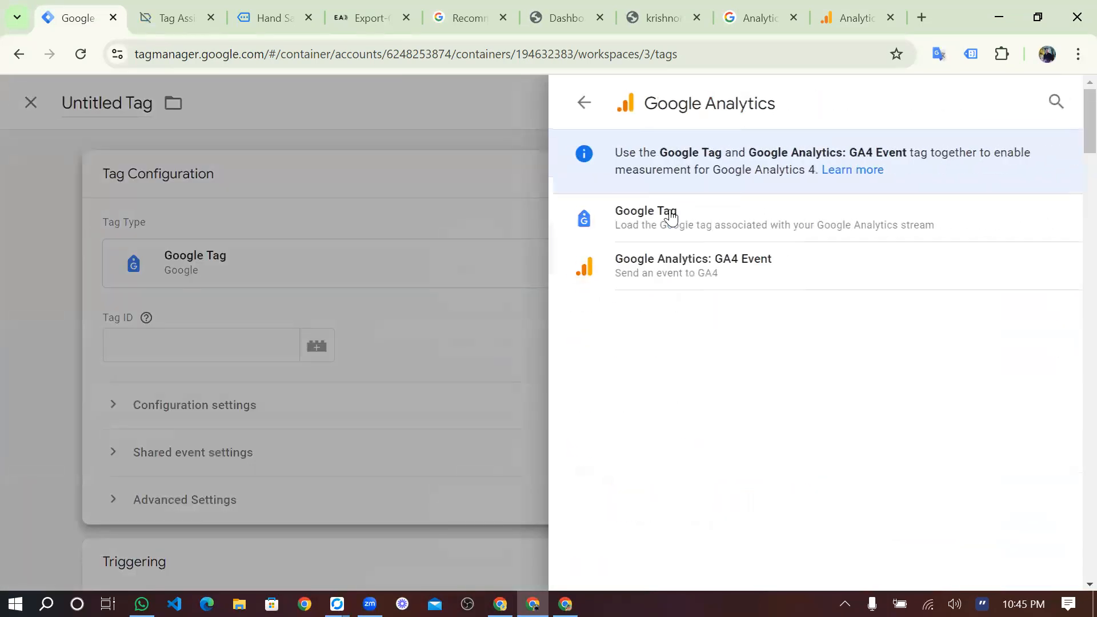
{"action": "left_click", "coordinate": [672, 216]}
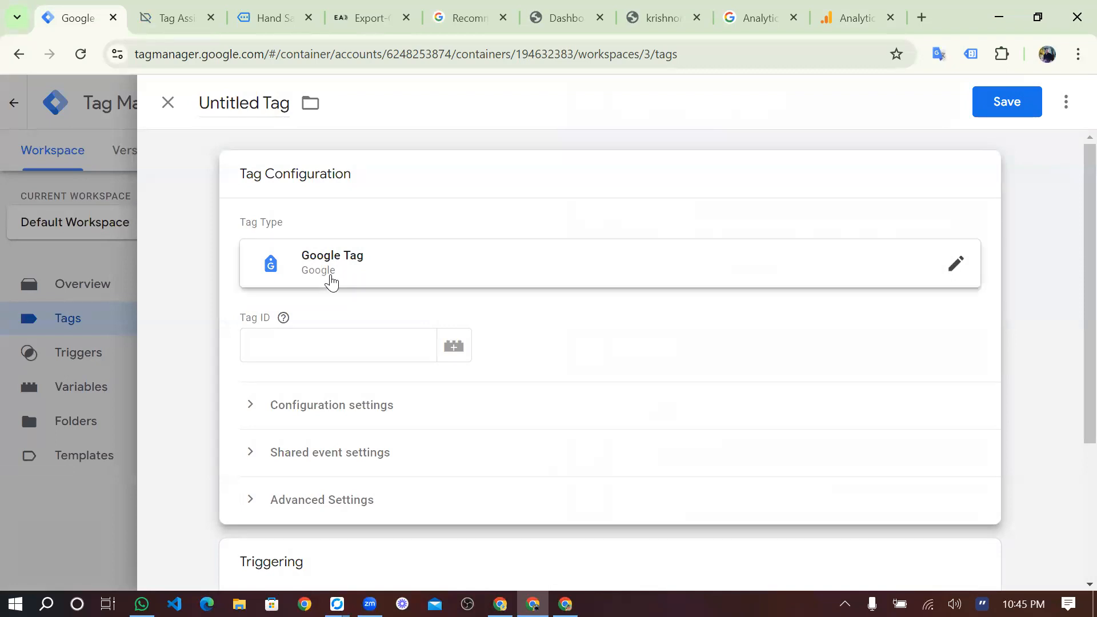
Enter the copied measurement ID G-EGN8Z2RHFX as the Google Tag's Tag ID
{"action": "left_click", "coordinate": [348, 339]}
{"action": "type", "text": "G-EGN8Z2RHFX"}
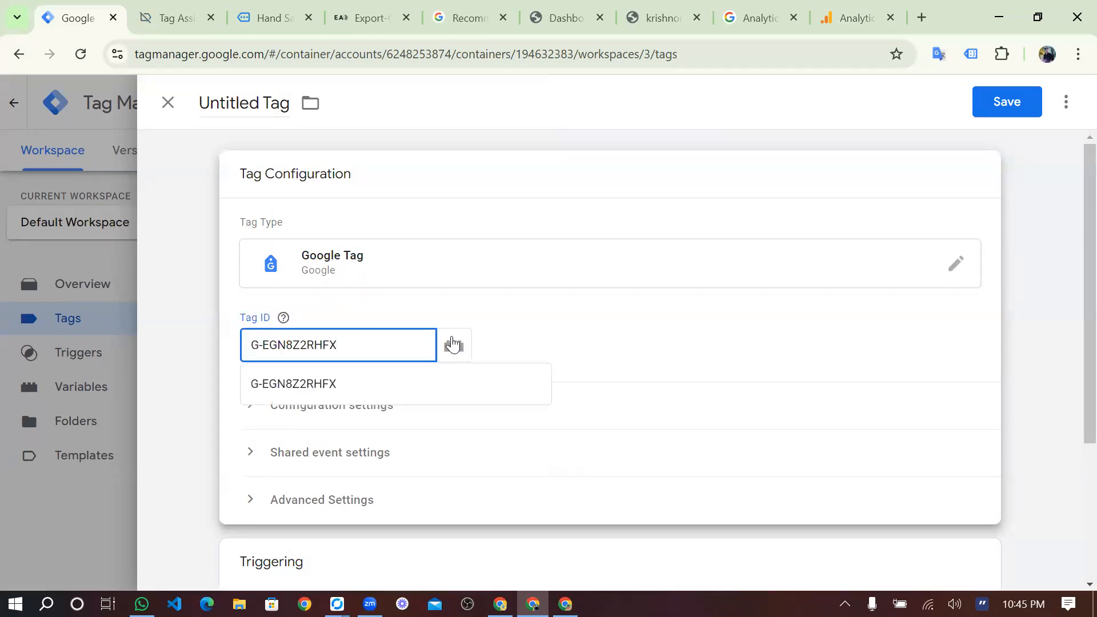
{"action": "left_click", "coordinate": [523, 331]}
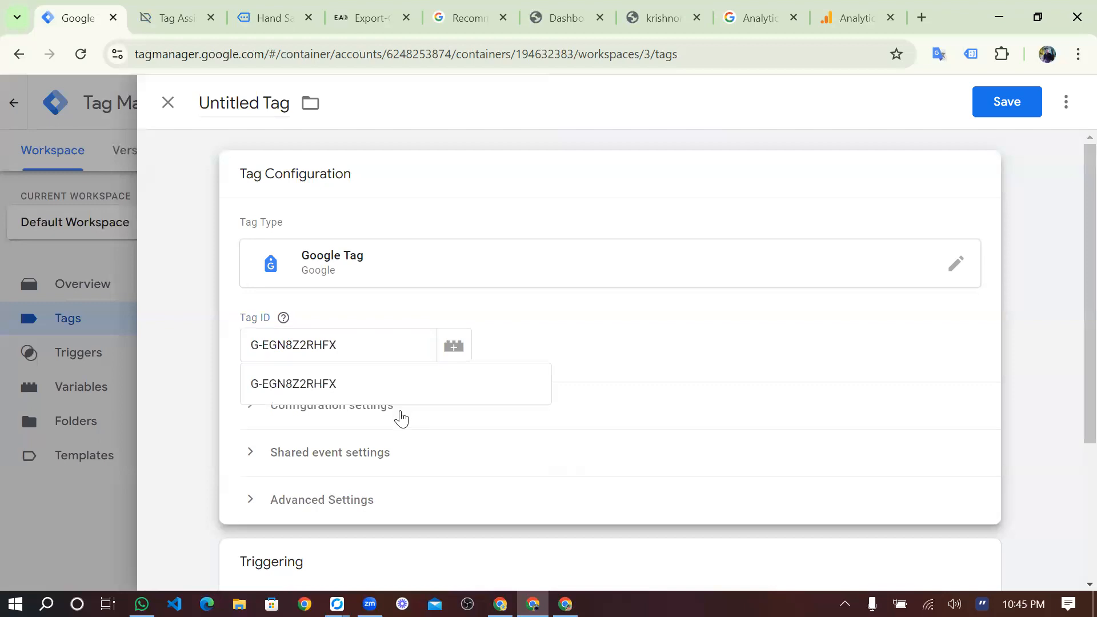
Assign Initialization - All Pages as the tag's firing trigger
{"action": "scroll", "coordinate": [588, 440], "scroll_direction": "down", "scroll_amount": 4}
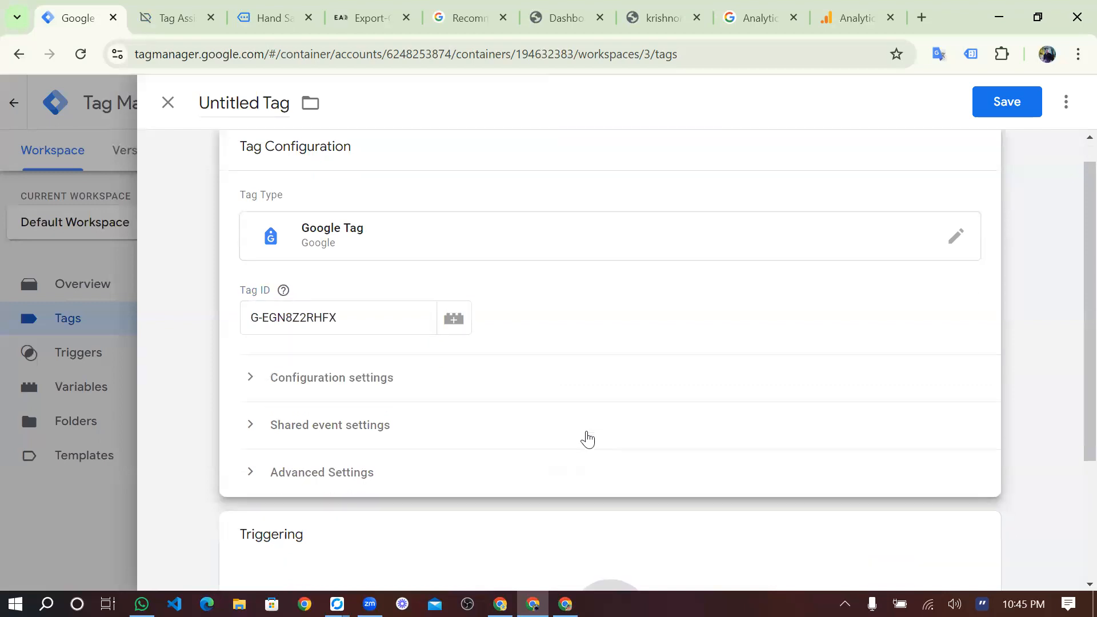
{"action": "left_click", "coordinate": [618, 453]}
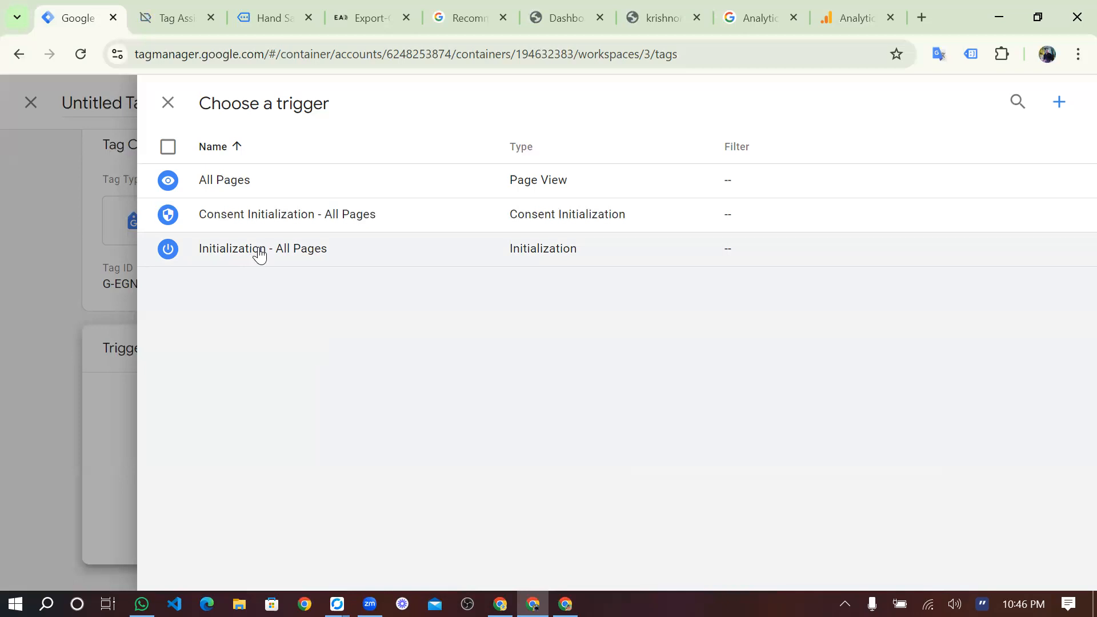
{"action": "left_click", "coordinate": [259, 252]}
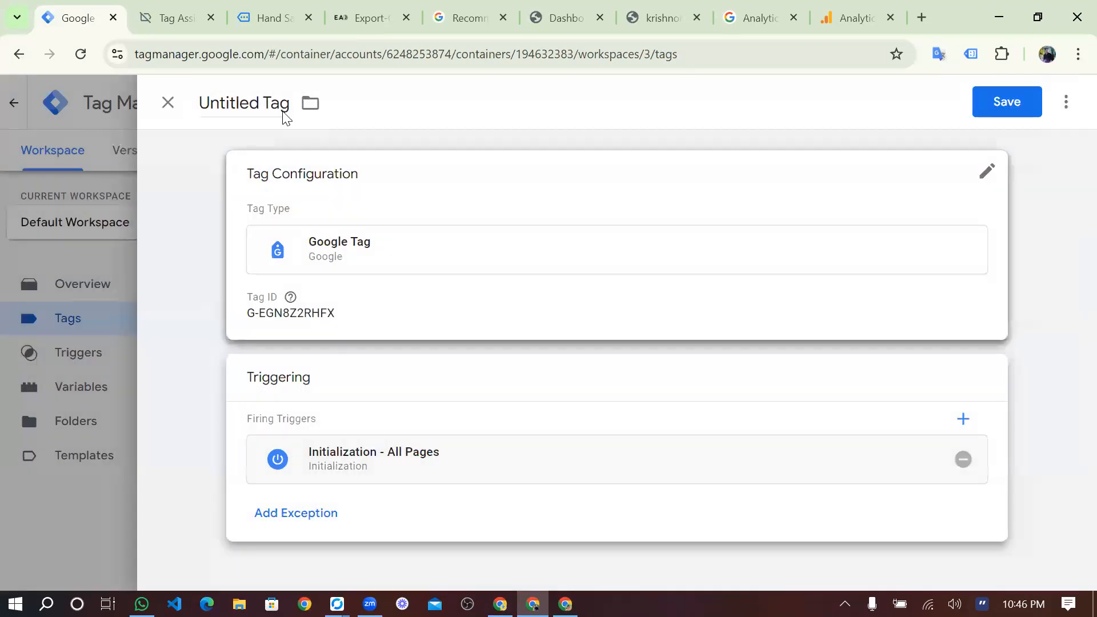
Name the tag GA4 Configuration, correcting the spelling, and save it
{"action": "left_click", "coordinate": [276, 103]}
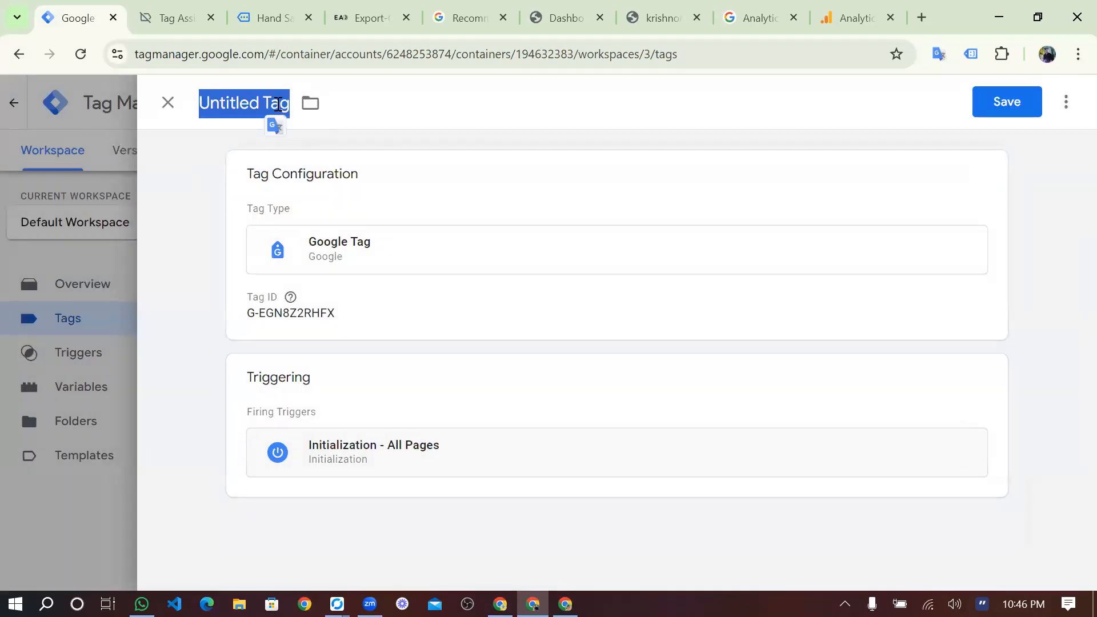
{"action": "type", "text": "G"}
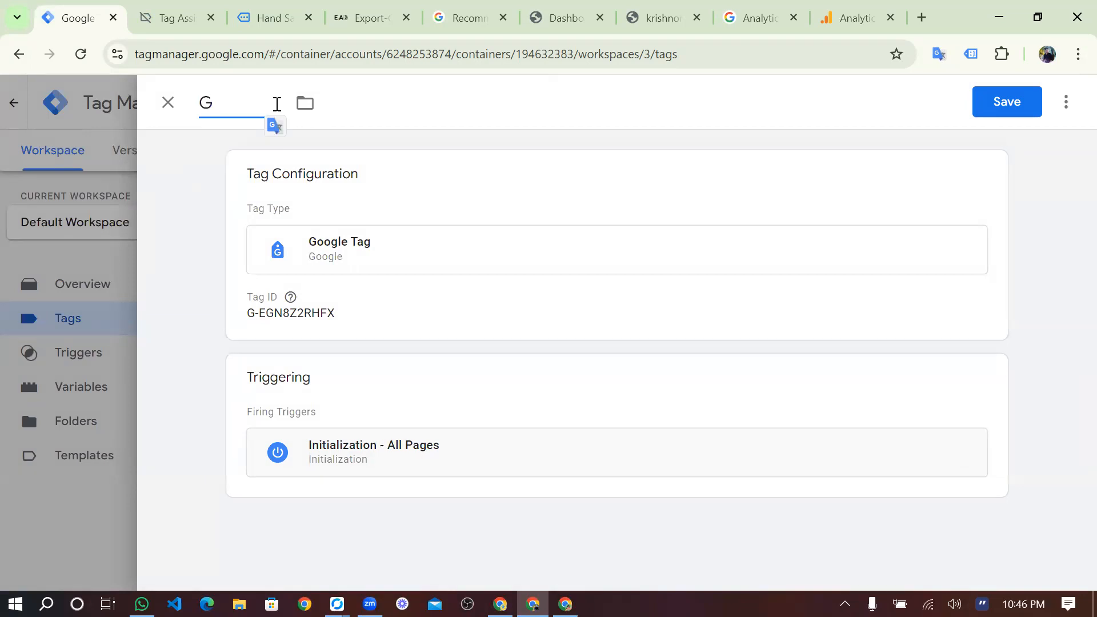
{"action": "type", "text": "A4 Configar"}
{"action": "type", "text": "etion"}
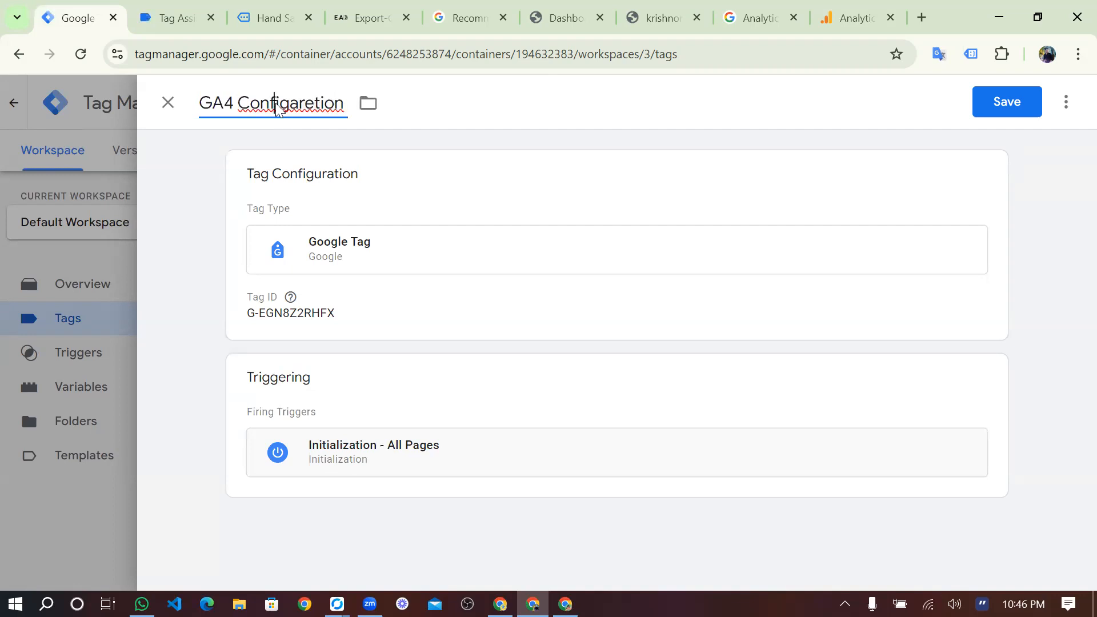
{"action": "right_click", "coordinate": [276, 105]}
{"action": "left_click", "coordinate": [366, 121]}
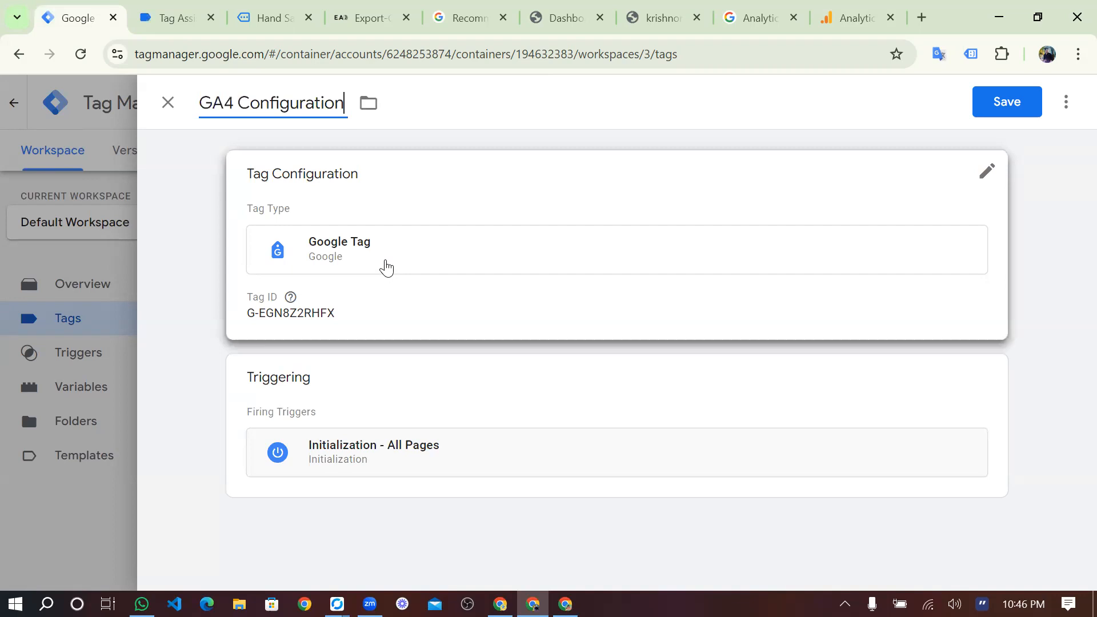
{"action": "left_click", "coordinate": [1009, 102]}
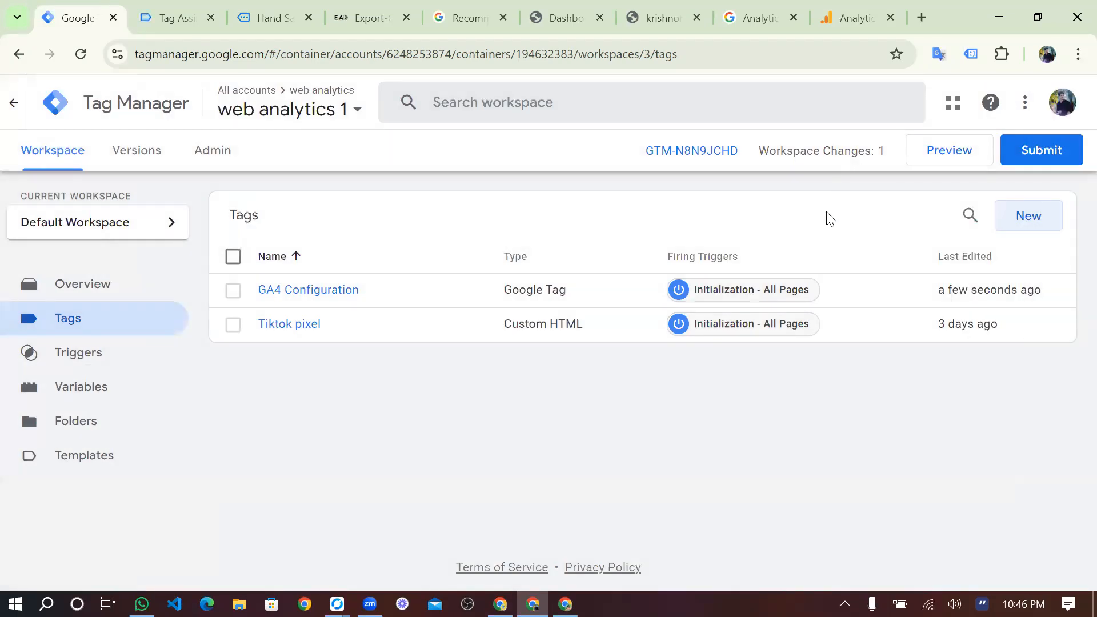
Publish the workspace changes as a version named "google analytivs configaretion" and return to the workspace overview
{"action": "left_click", "coordinate": [1039, 152]}
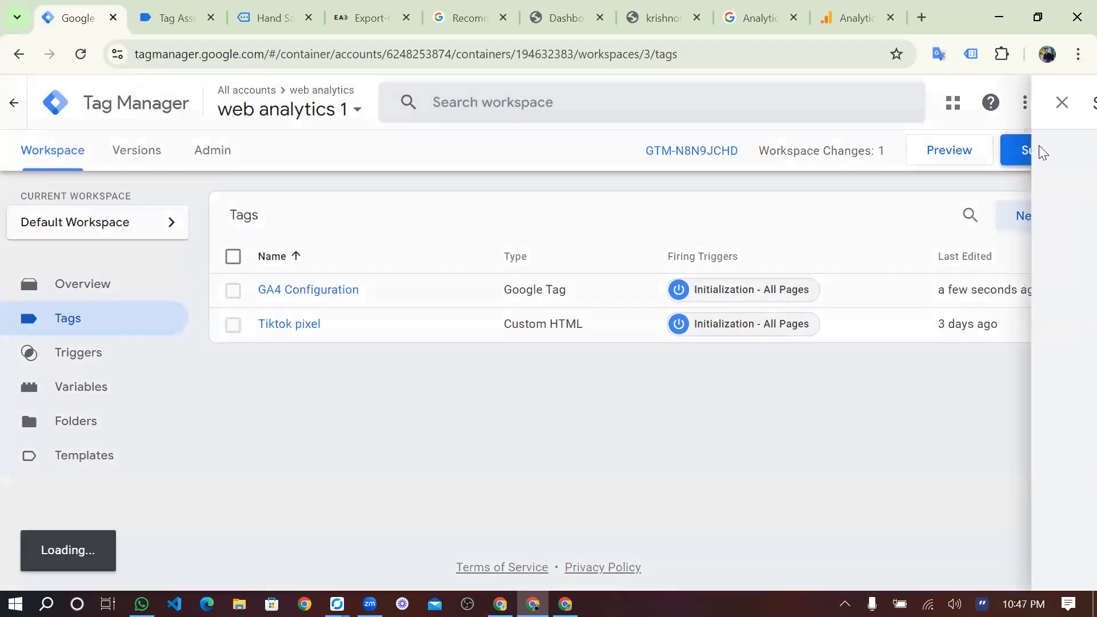
{"action": "left_click", "coordinate": [359, 301]}
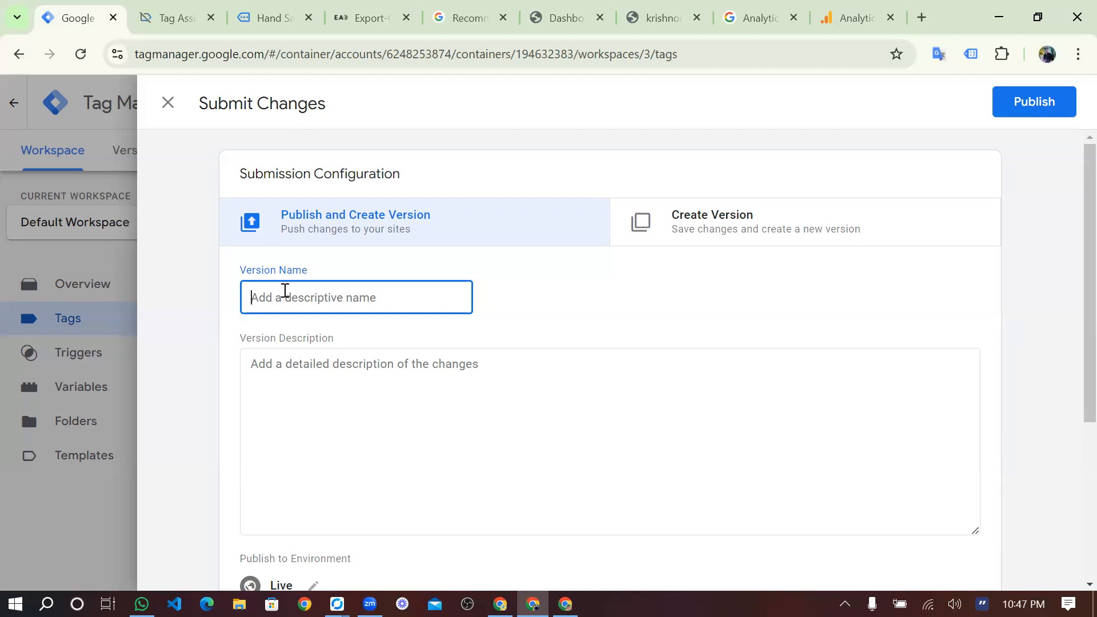
{"action": "type", "text": "google analytivs confi"}
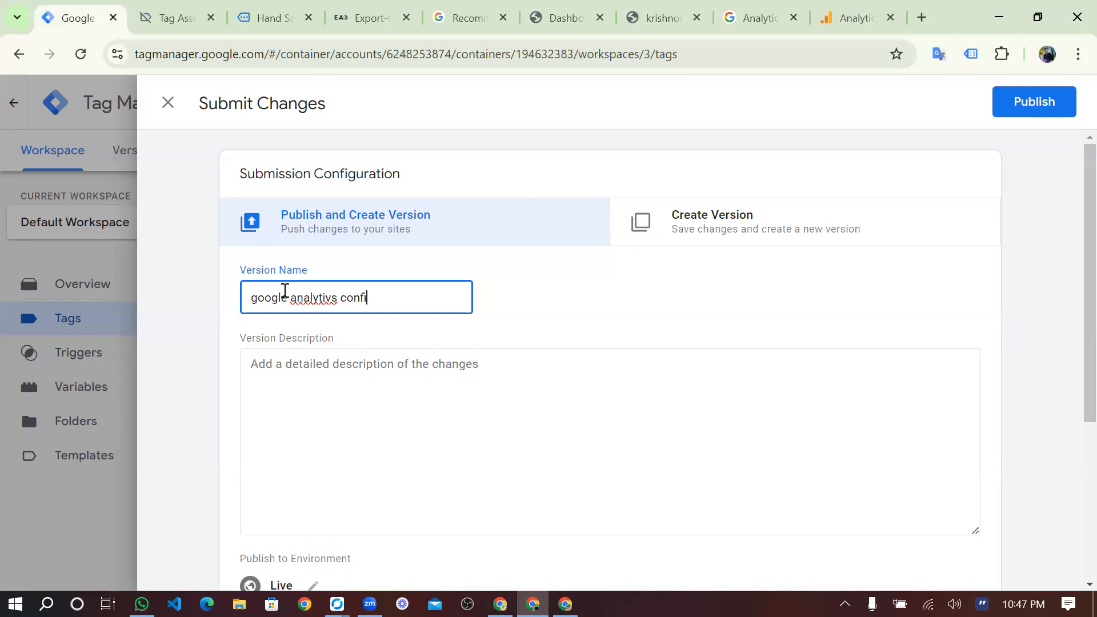
{"action": "type", "text": "garetion"}
{"action": "left_click", "coordinate": [1015, 110]}
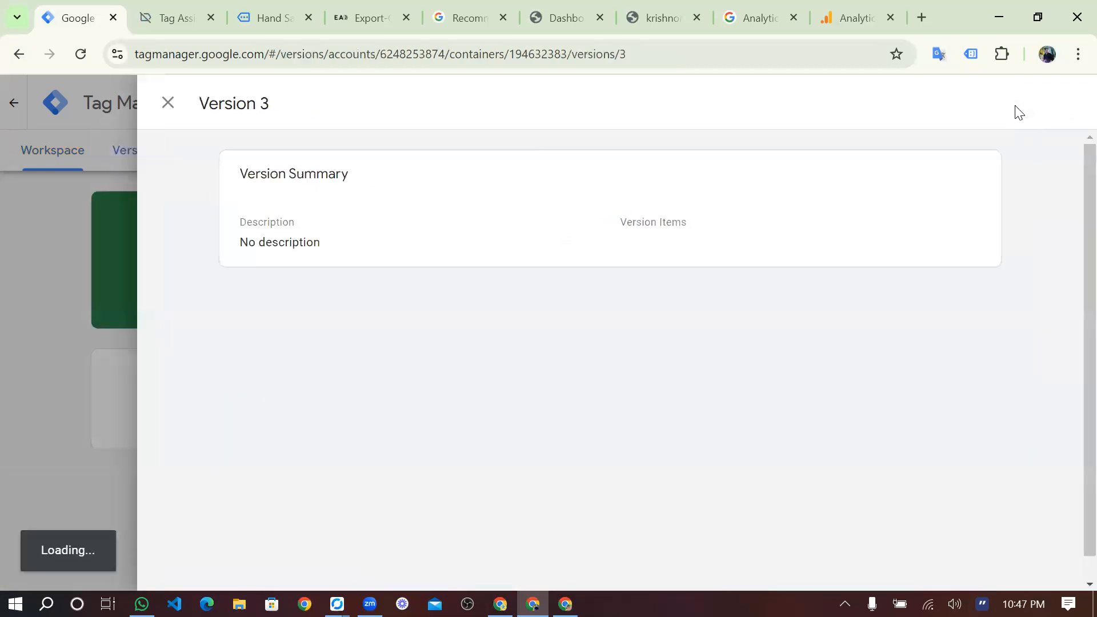
{"action": "left_click", "coordinate": [168, 103]}
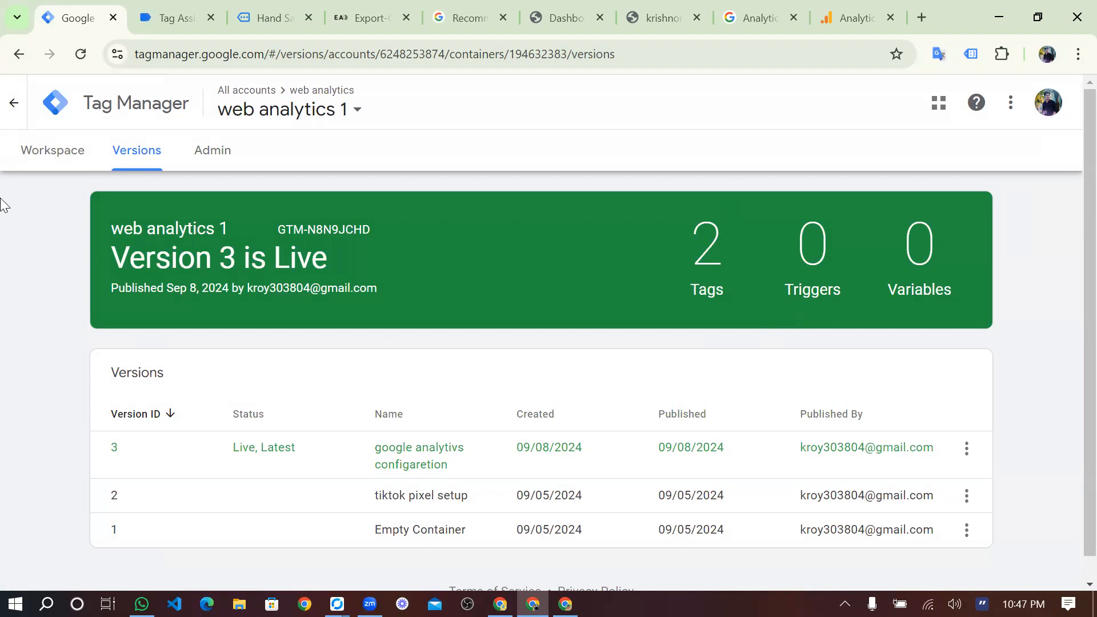
{"action": "left_click", "coordinate": [57, 155]}
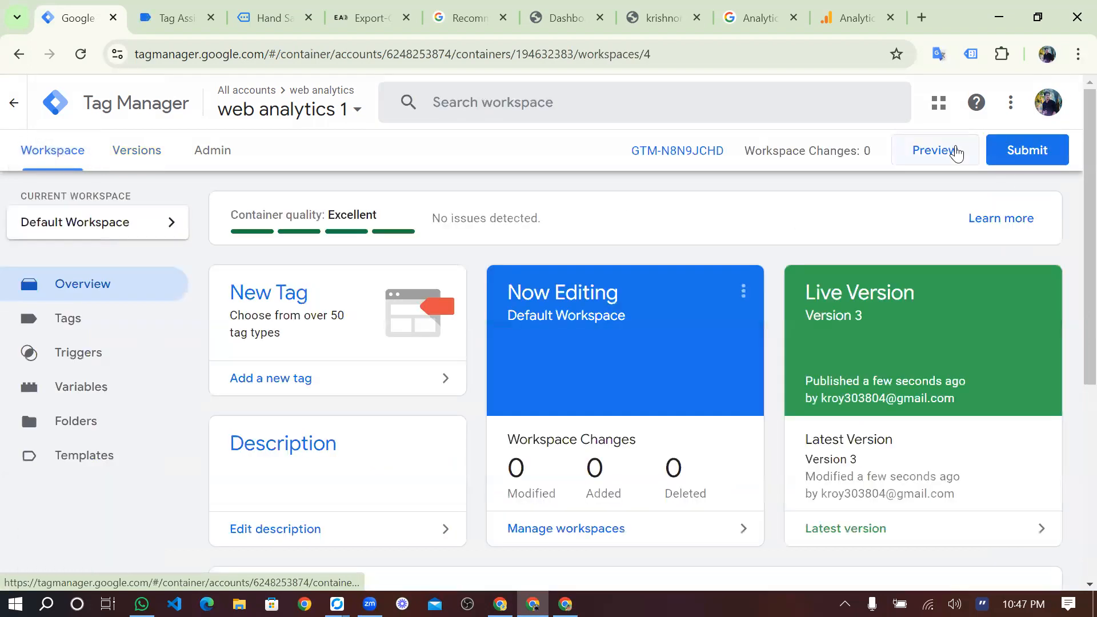
Reload the store's Hand Sanitizer page and inspect its detected tags in Tag Assistant Legacy, opening the Global site tag's details
{"action": "left_click", "coordinate": [300, 3]}
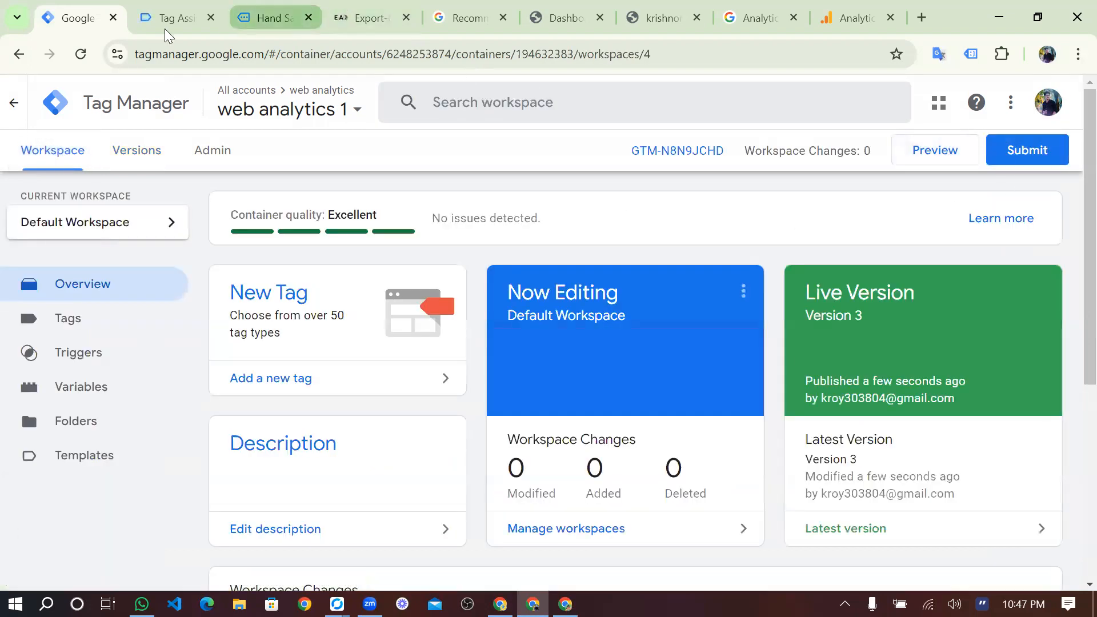
{"action": "left_click", "coordinate": [80, 54]}
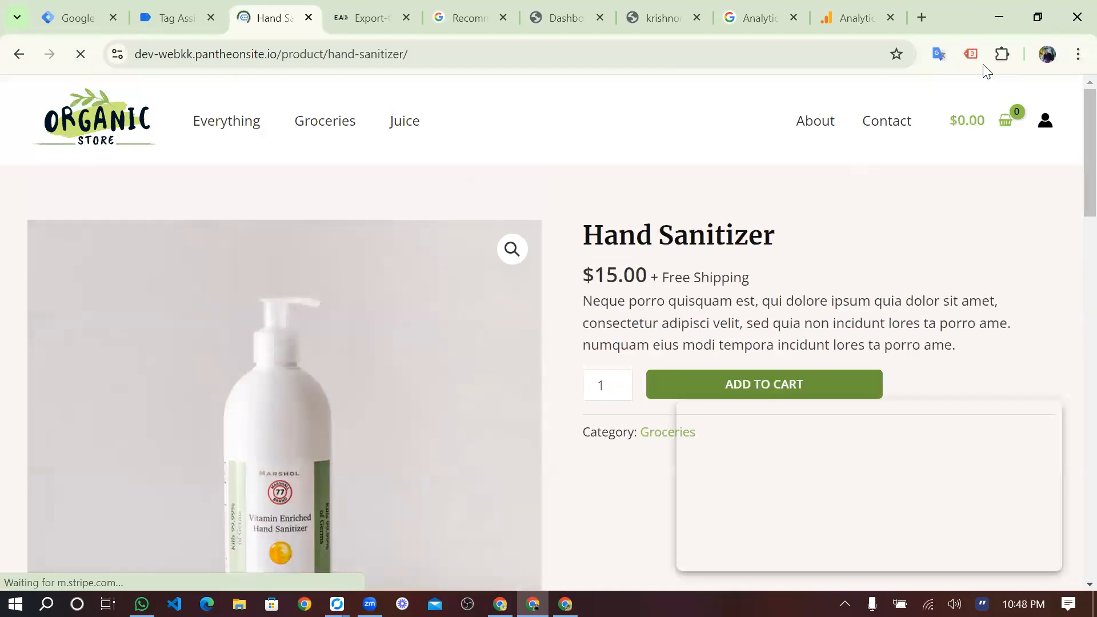
{"action": "left_click", "coordinate": [970, 60]}
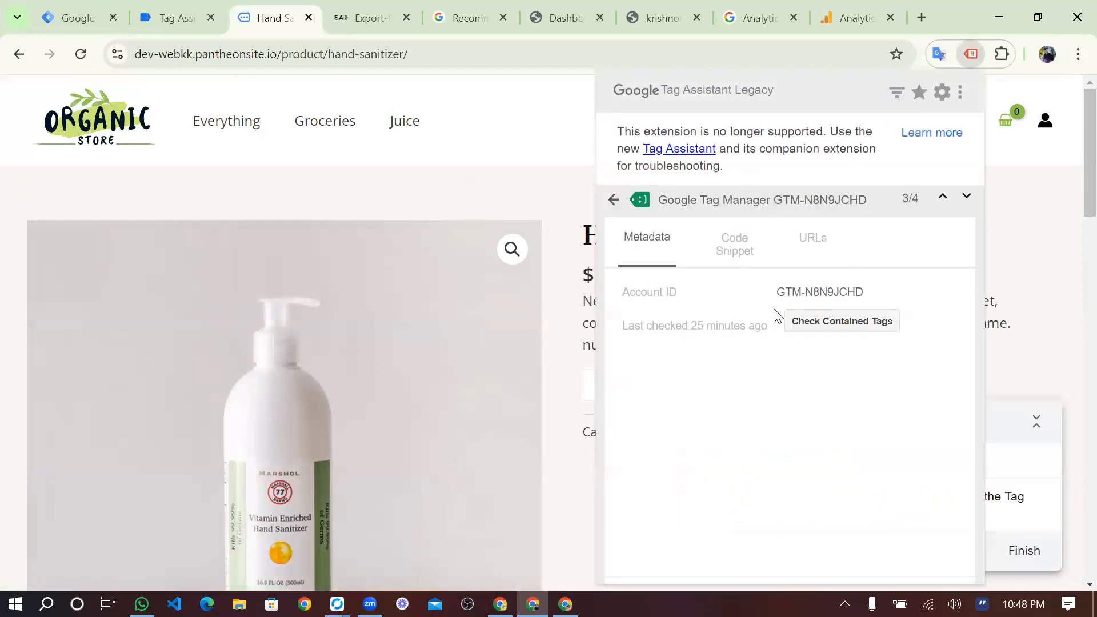
{"action": "left_click", "coordinate": [613, 203]}
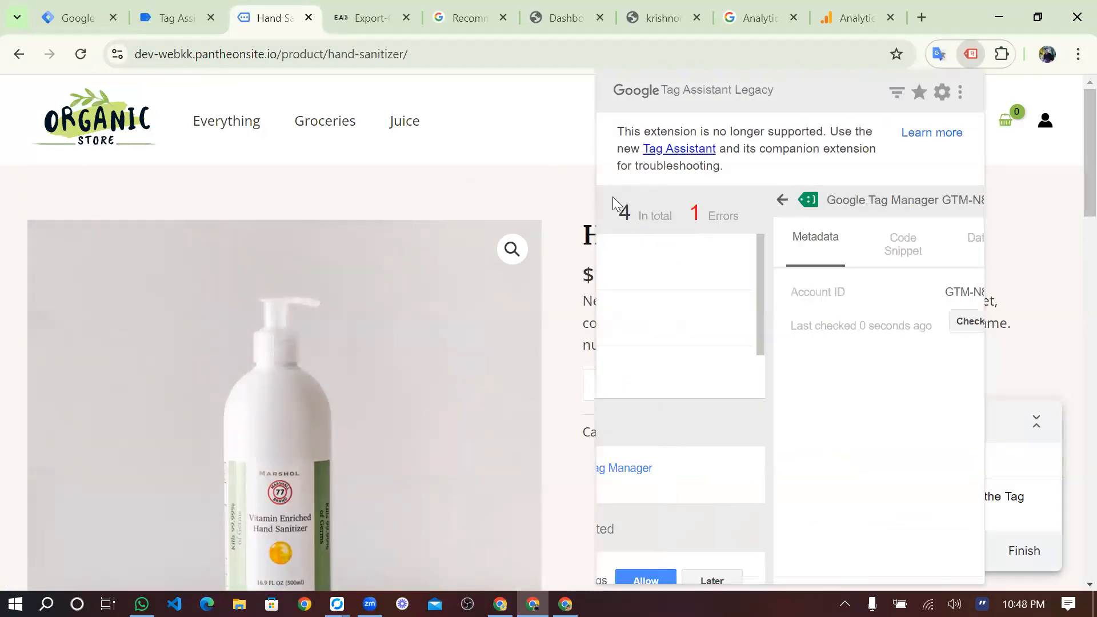
{"action": "scroll", "coordinate": [704, 350], "scroll_direction": "down", "scroll_amount": 1}
{"action": "scroll", "coordinate": [703, 348], "scroll_direction": "up", "scroll_amount": 1}
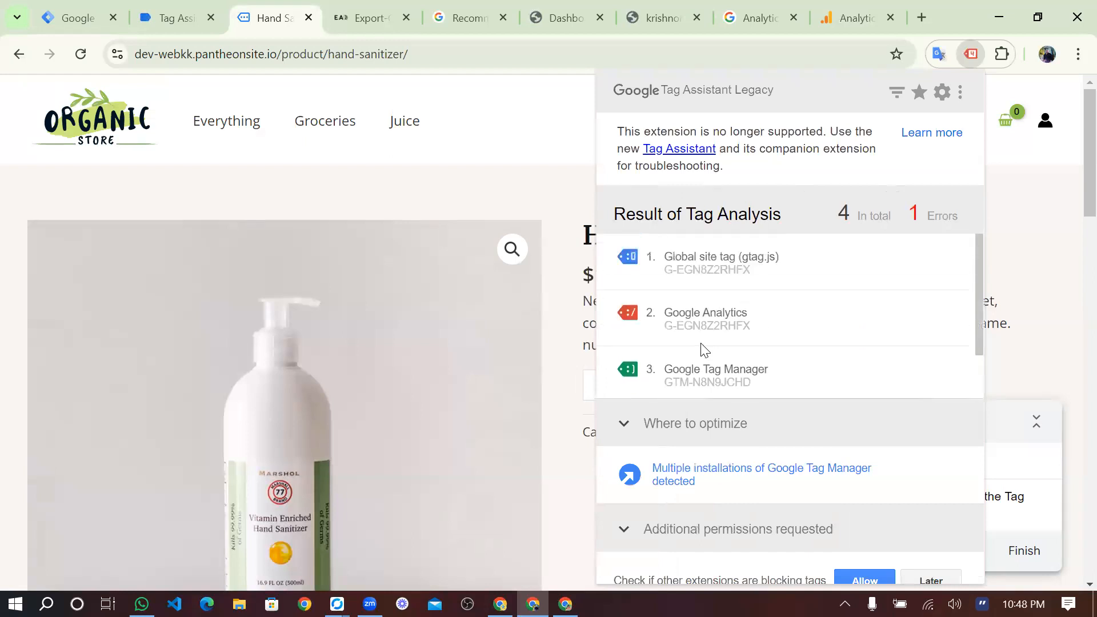
{"action": "left_click_drag", "start_coordinate": [662, 271], "coordinate": [752, 279]}
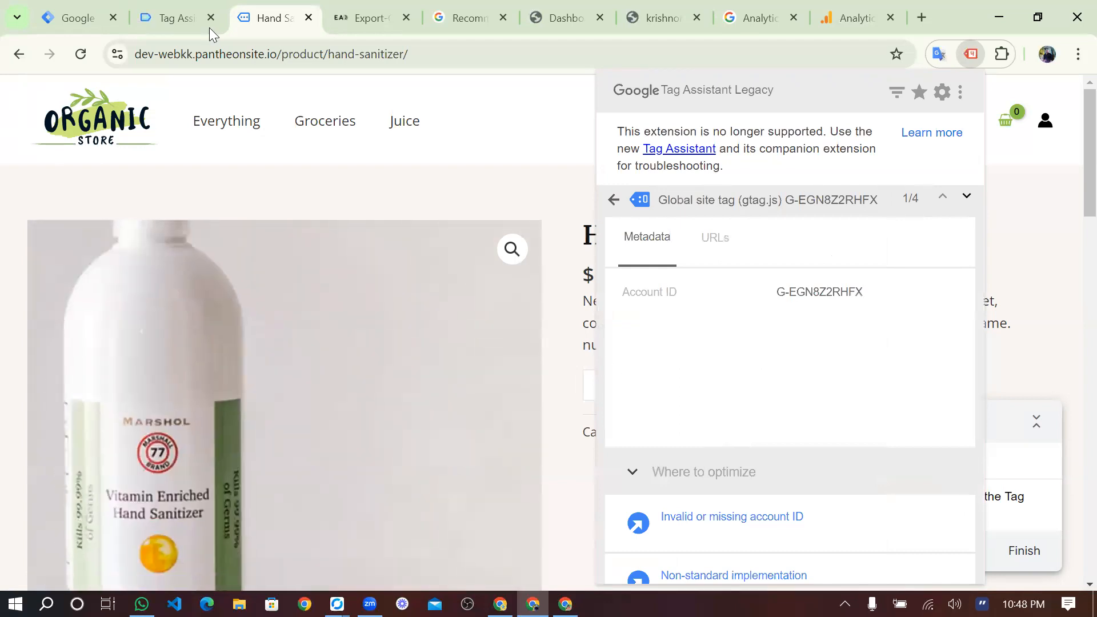
Open the GA4 Configuration tag in Tag Manager to check its Tag ID
{"action": "left_click", "coordinate": [83, 15]}
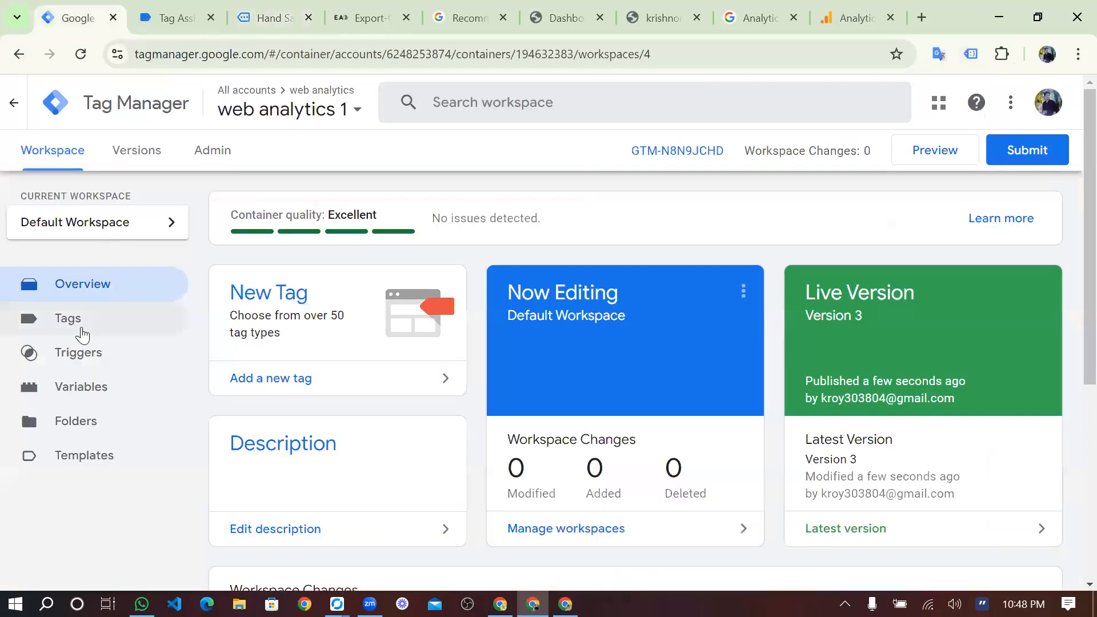
{"action": "left_click", "coordinate": [82, 333]}
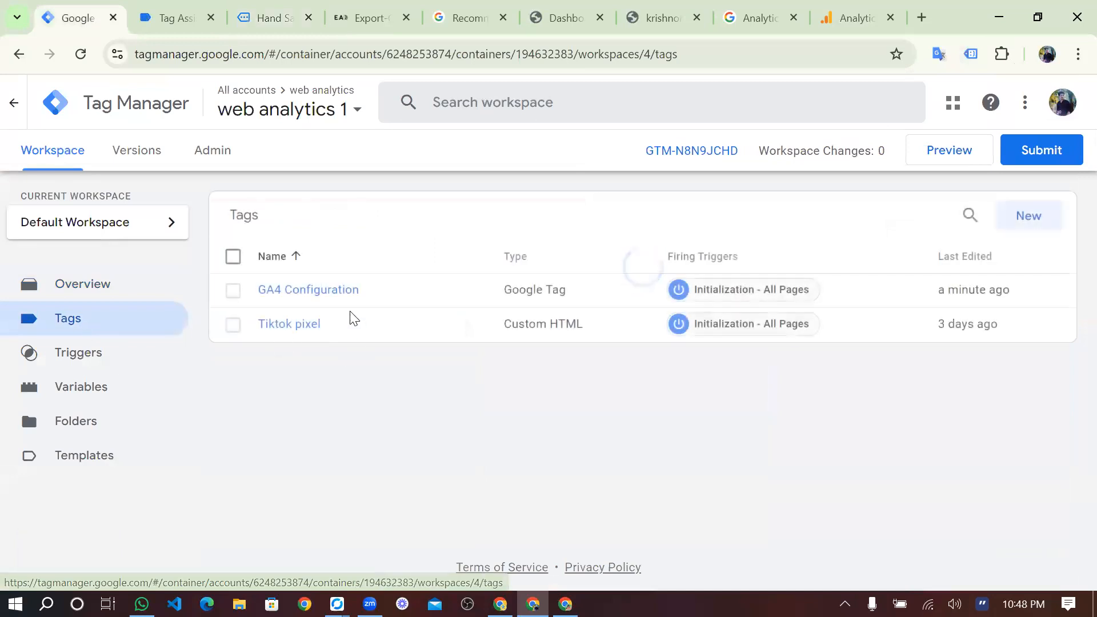
{"action": "left_click", "coordinate": [321, 292]}
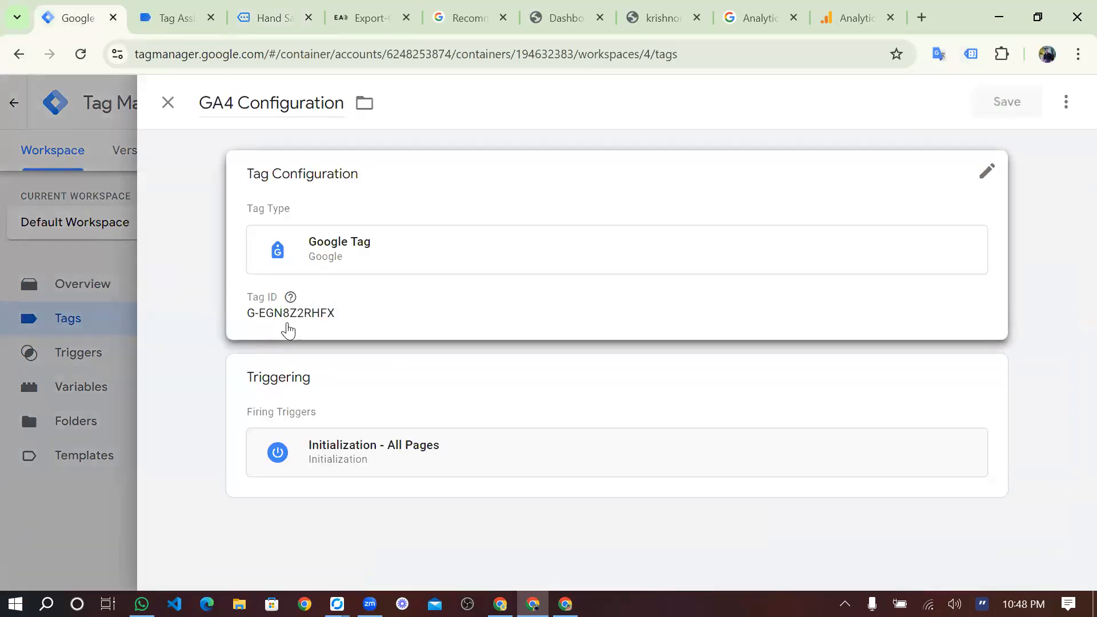
Copy the part after "G-" of the Global site tag's account ID from Tag Assistant Legacy on the Hand Sanitizer page
{"action": "left_click", "coordinate": [278, 17]}
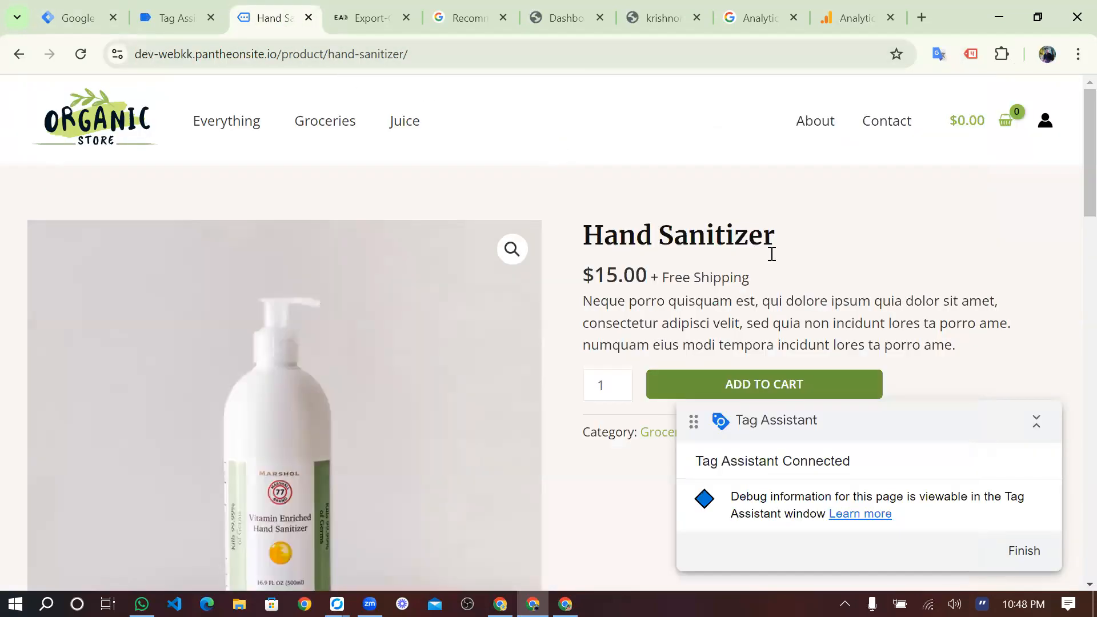
{"action": "left_click", "coordinate": [971, 54]}
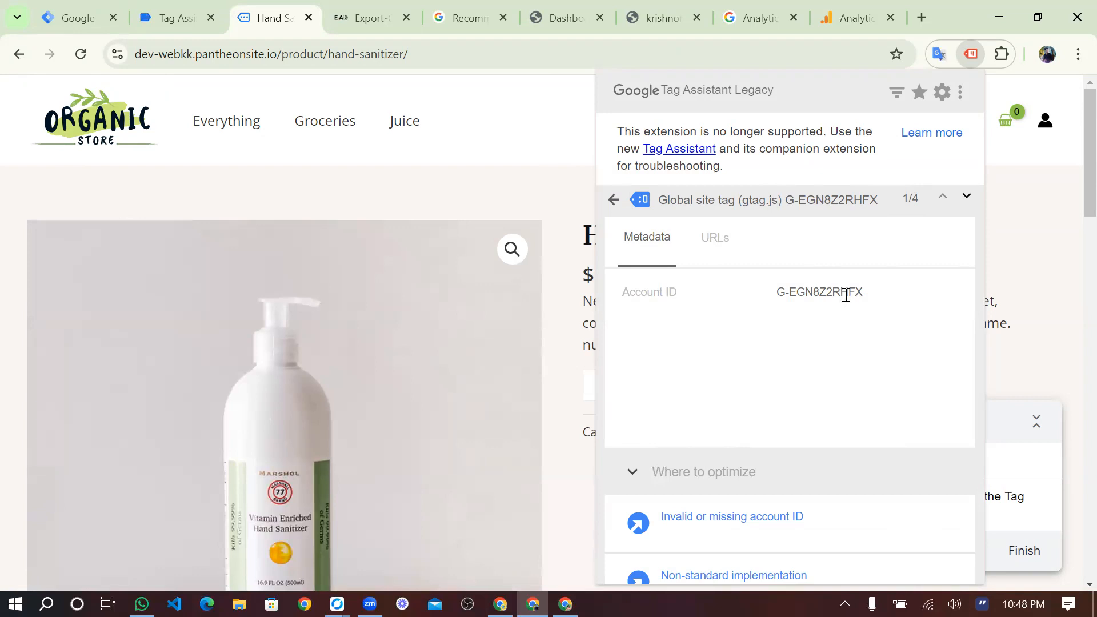
{"action": "double_click", "coordinate": [851, 295]}
{"action": "key", "text": "ctrl+c"}
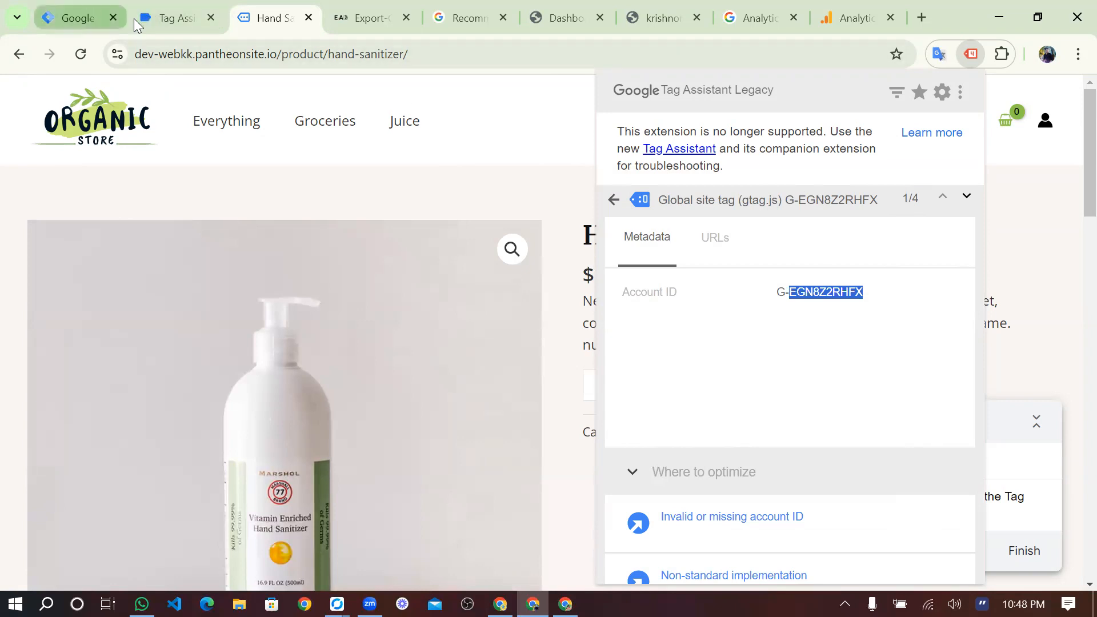
Search the GA4 Configuration tag's page in Tag Manager for the copied ID EGN8Z2RHFX and close the search
{"action": "left_click", "coordinate": [77, 18]}
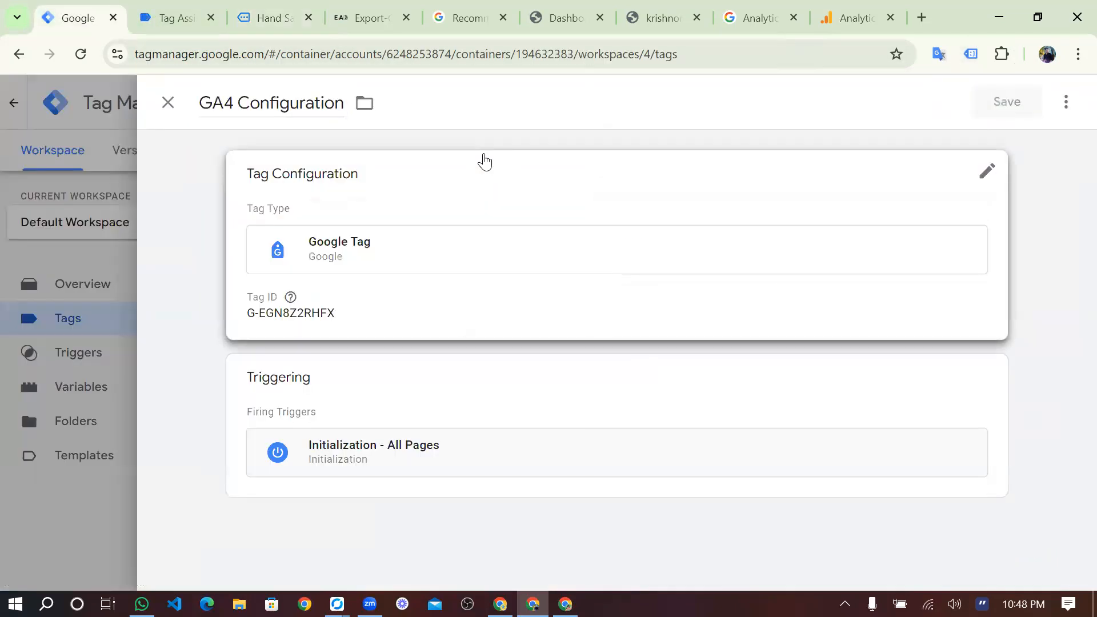
{"action": "key", "text": "ctrl+f"}
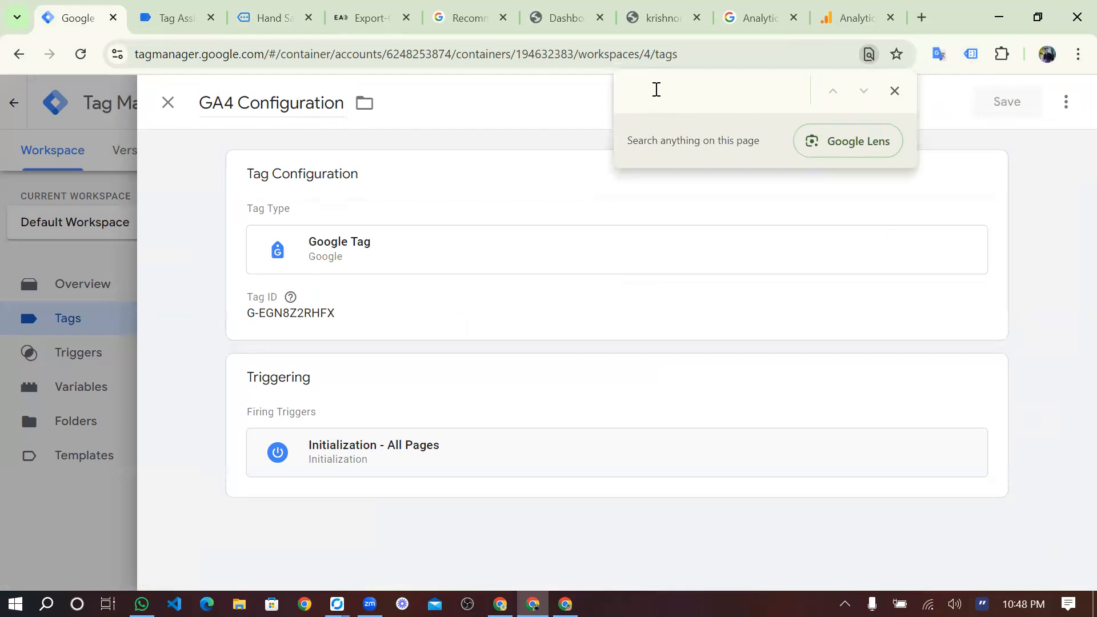
{"action": "key", "text": "ctrl+v"}
{"action": "mouse_move", "coordinate": [290, 297]}
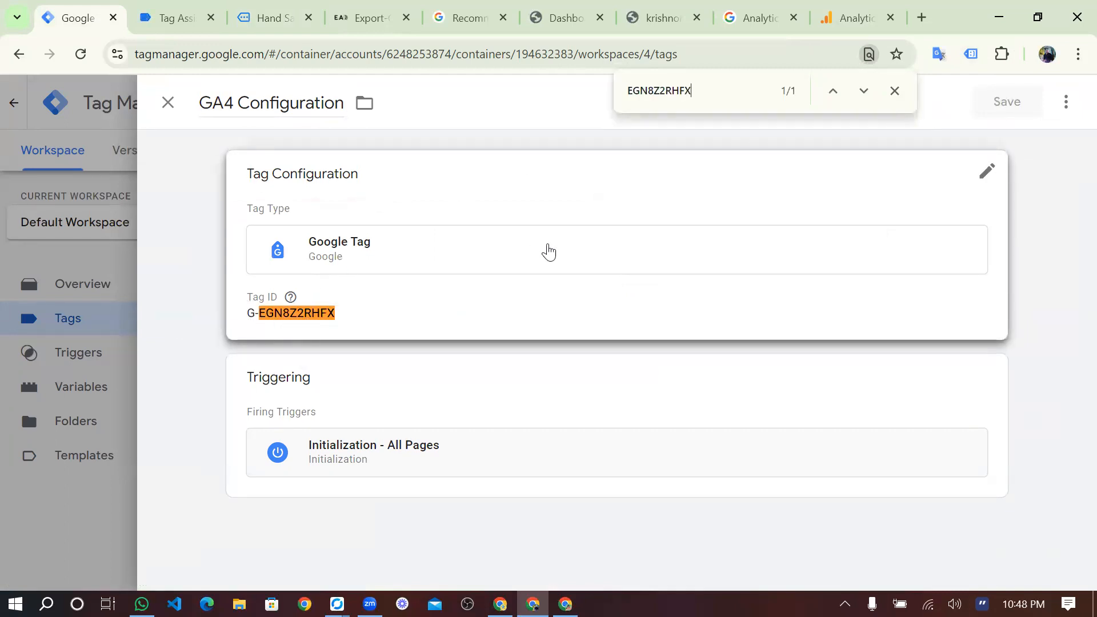
{"action": "left_click", "coordinate": [895, 91]}
{"action": "left_click", "coordinate": [559, 352]}
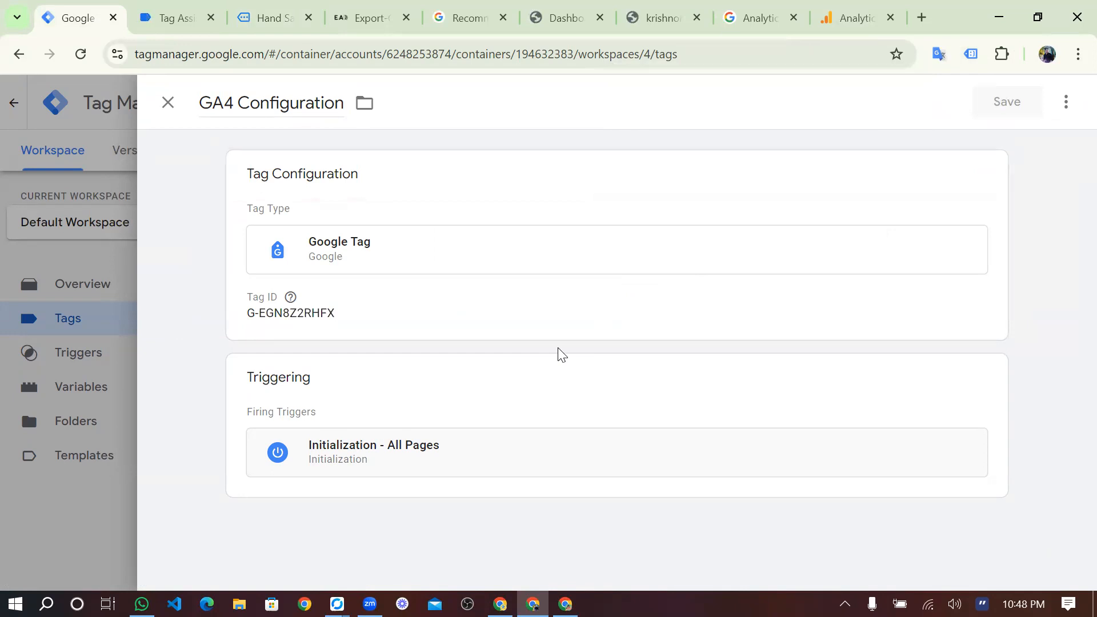
{"action": "left_click", "coordinate": [264, 16]}
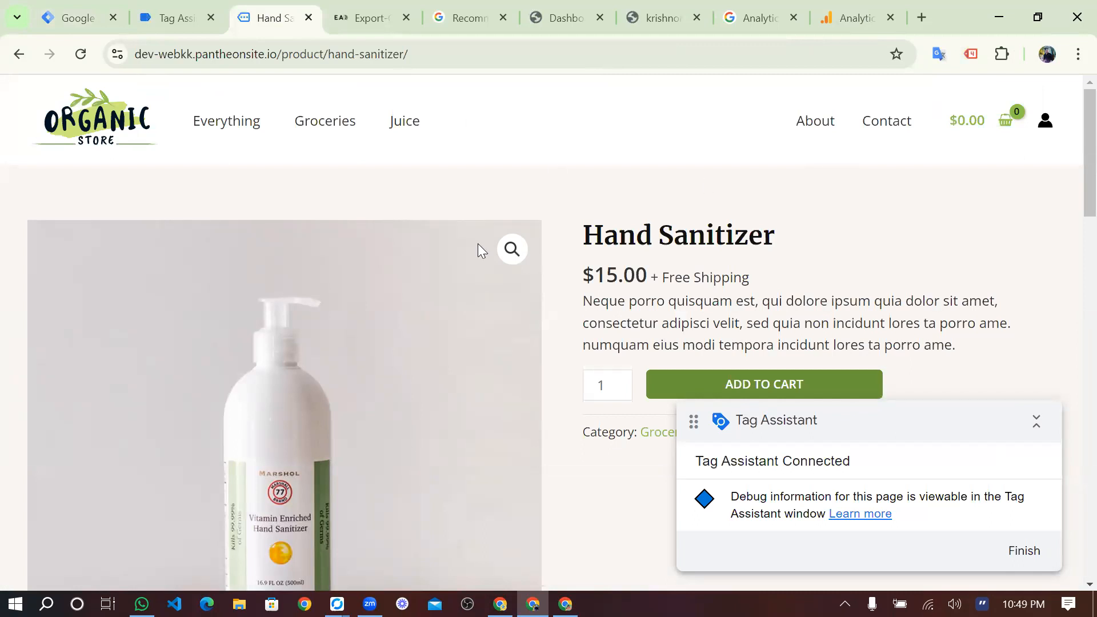
{"action": "scroll", "coordinate": [489, 122], "scroll_direction": "down", "scroll_amount": 8}
{"action": "scroll", "coordinate": [489, 122], "scroll_direction": "up", "scroll_amount": 8}
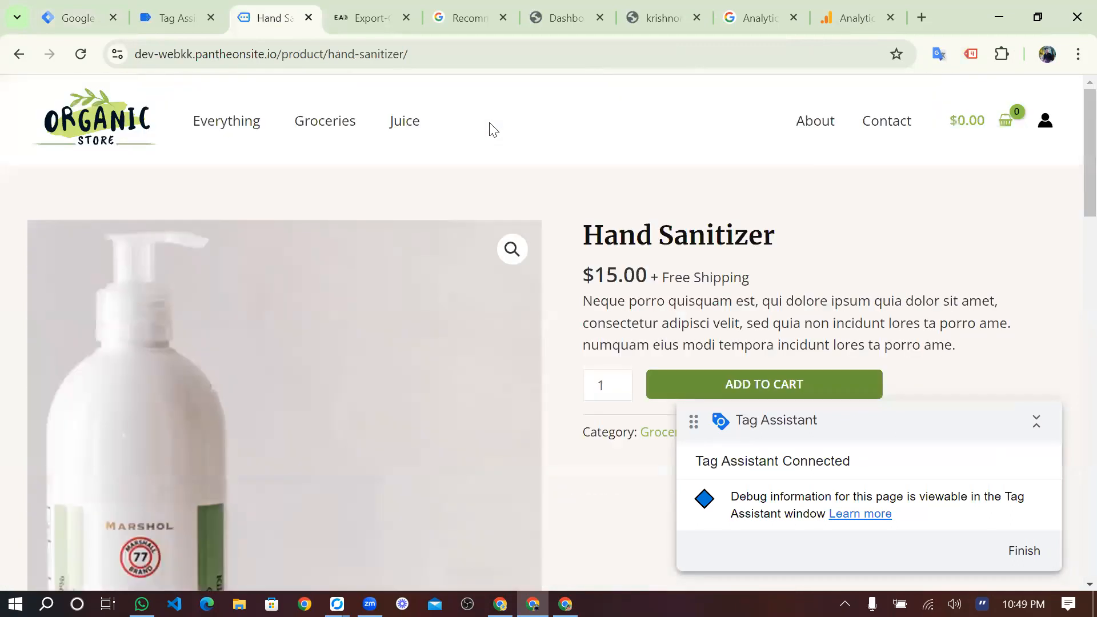
{"action": "scroll", "coordinate": [489, 122], "scroll_direction": "down", "scroll_amount": 15}
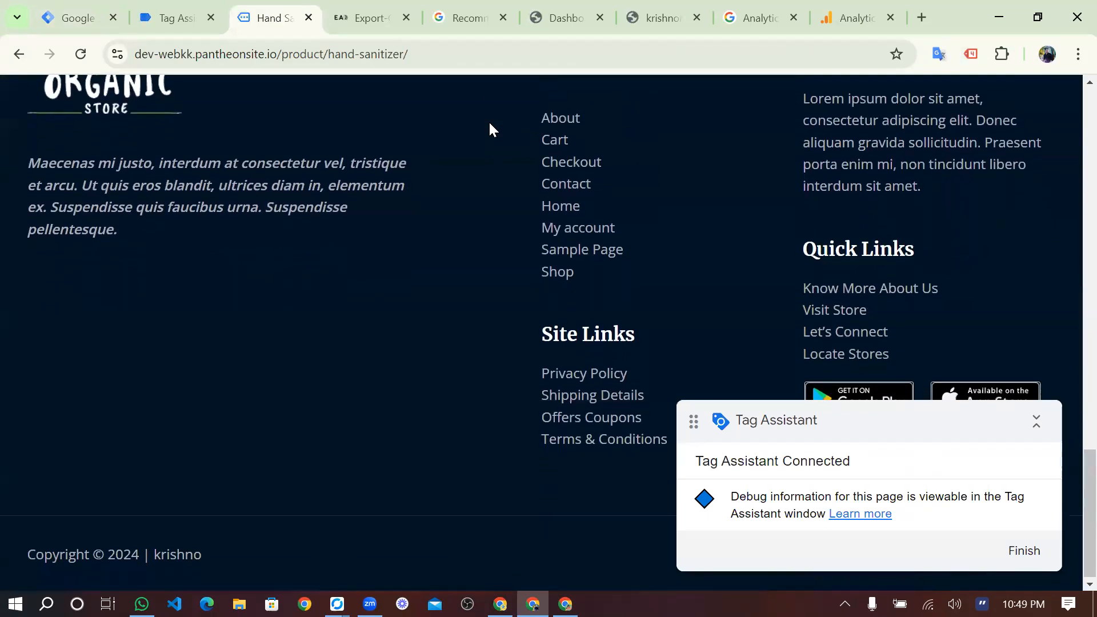
Close the GA4 Configuration tag's details in Tag Manager and the dev-webkk web stream details in Google Analytics
{"action": "left_click", "coordinate": [68, 23]}
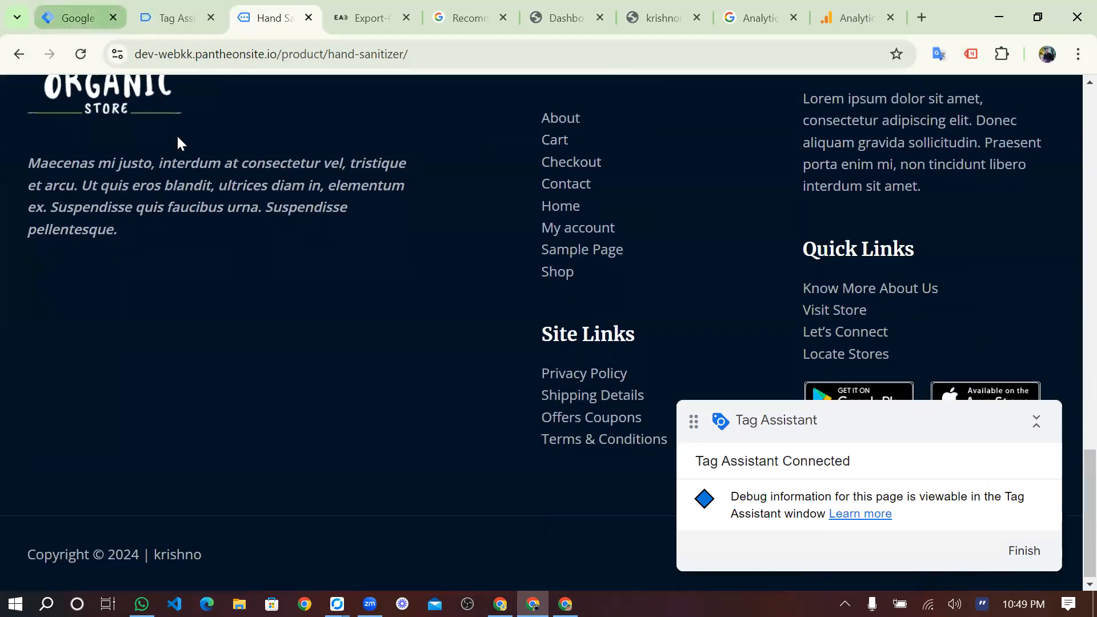
{"action": "left_click", "coordinate": [168, 103]}
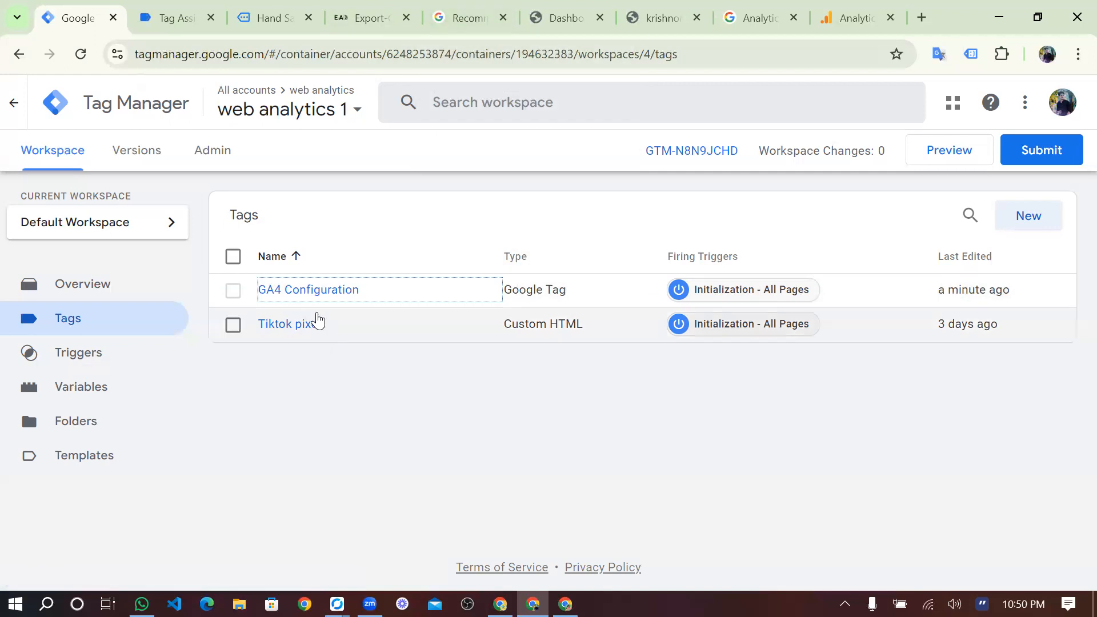
{"action": "left_click", "coordinate": [870, 11]}
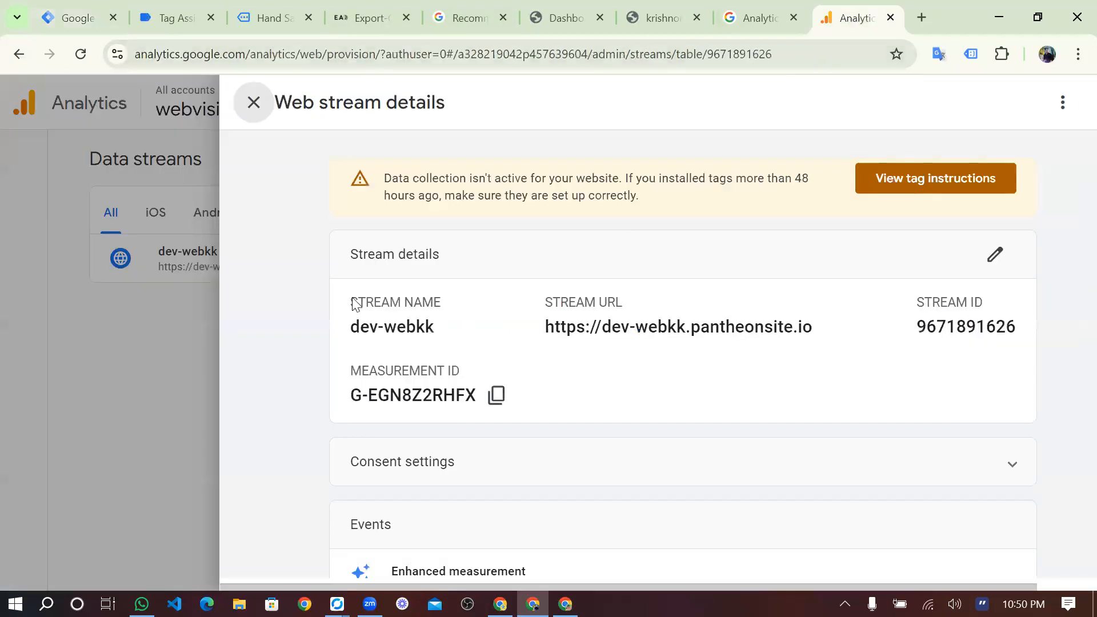
{"action": "left_click", "coordinate": [252, 102]}
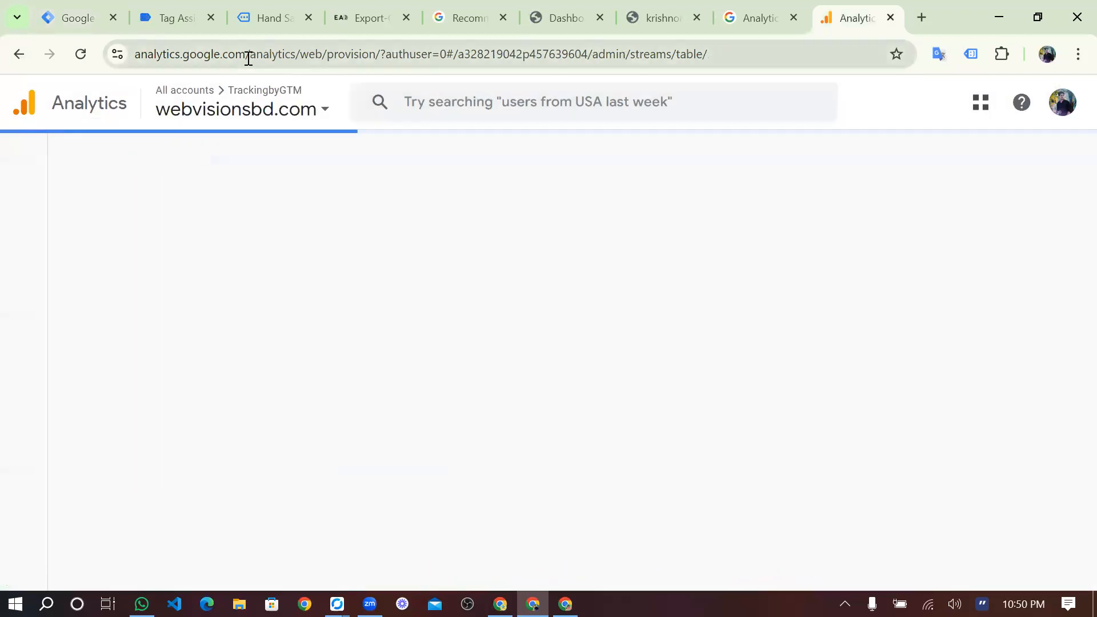
{"action": "left_click", "coordinate": [315, 52]}
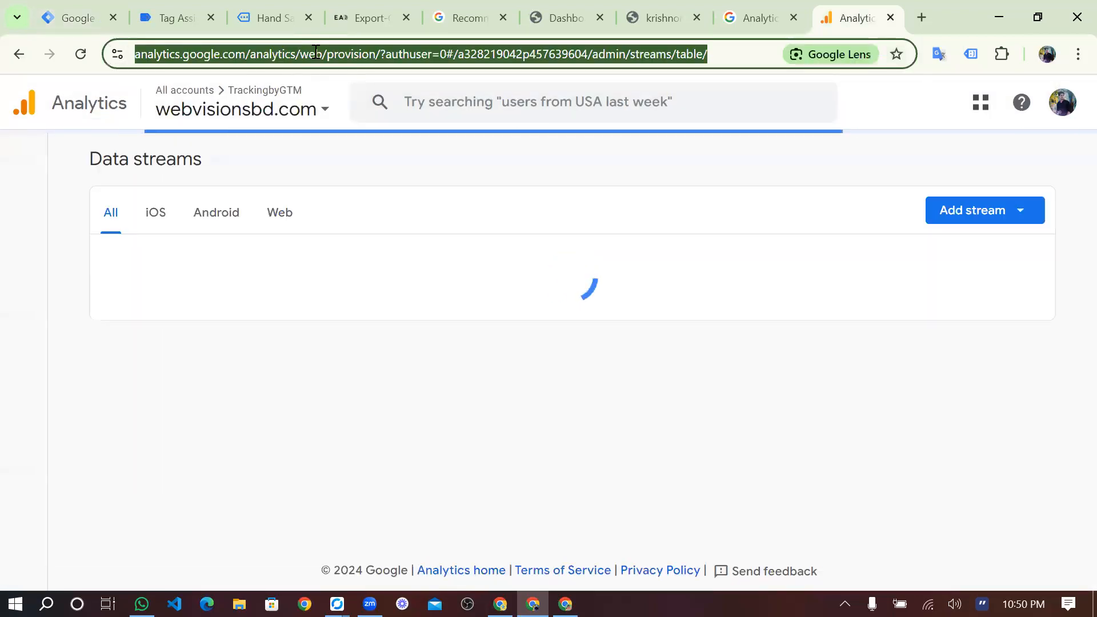
Send "akhon na parbena bekar" to the TrackingbyGTM - GA4 - GADS group in WhatsApp and return to the Tag Manager tag list
{"action": "left_click", "coordinate": [142, 604]}
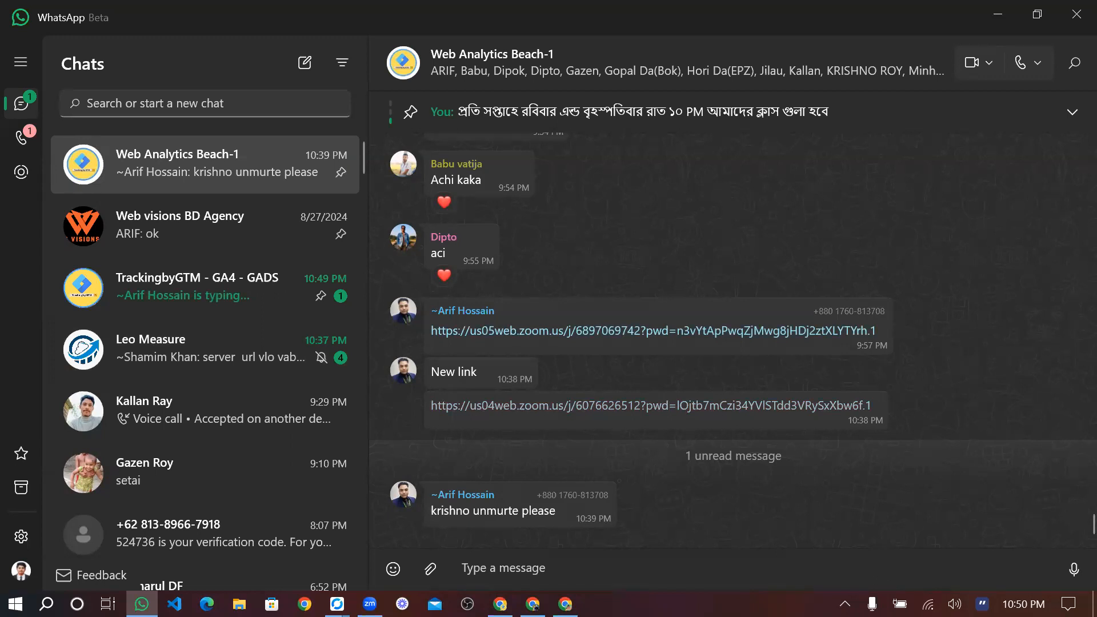
{"action": "mouse_move", "coordinate": [565, 604]}
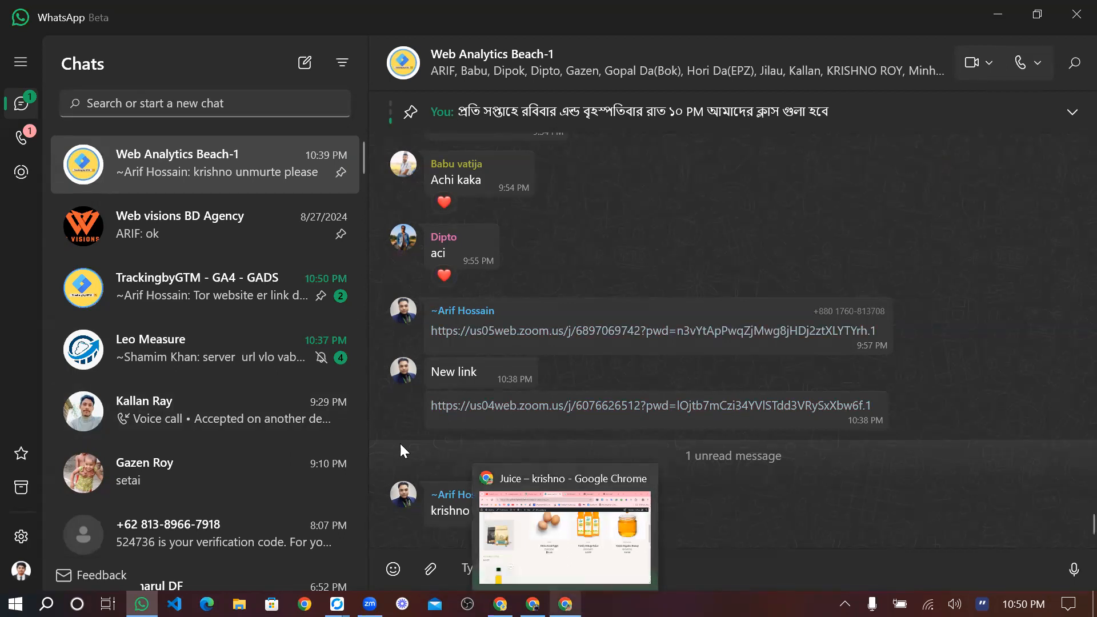
{"action": "left_click", "coordinate": [259, 312]}
{"action": "type", "text": "a"}
{"action": "key", "text": "BackSpace"}
{"action": "type", "text": "akhon "}
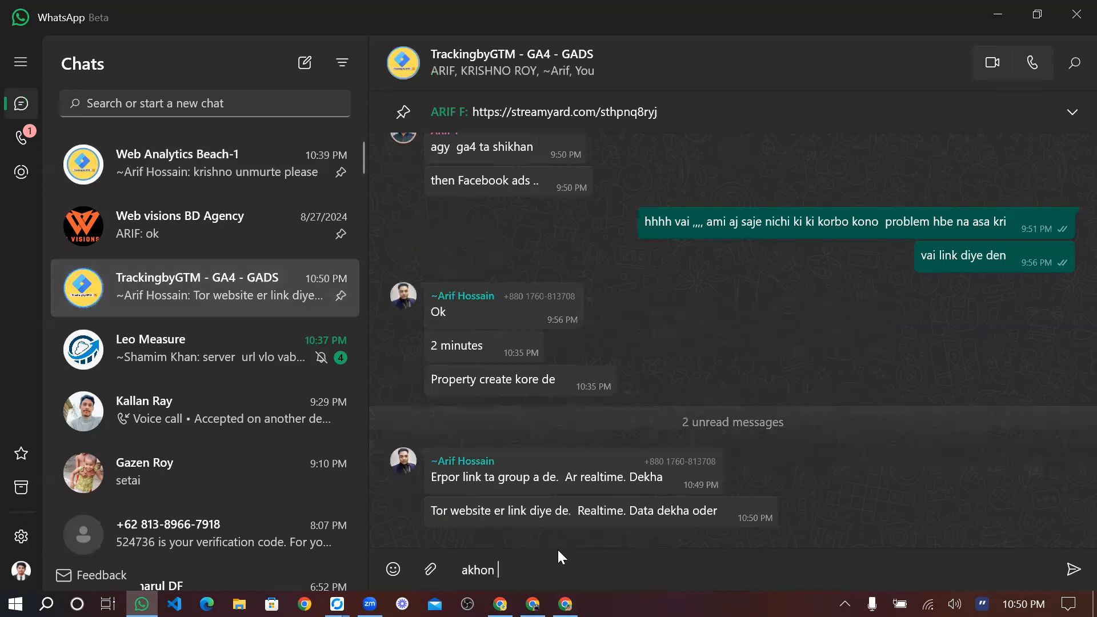
{"action": "type", "text": "na parbena bekar"}
{"action": "key", "text": "Return"}
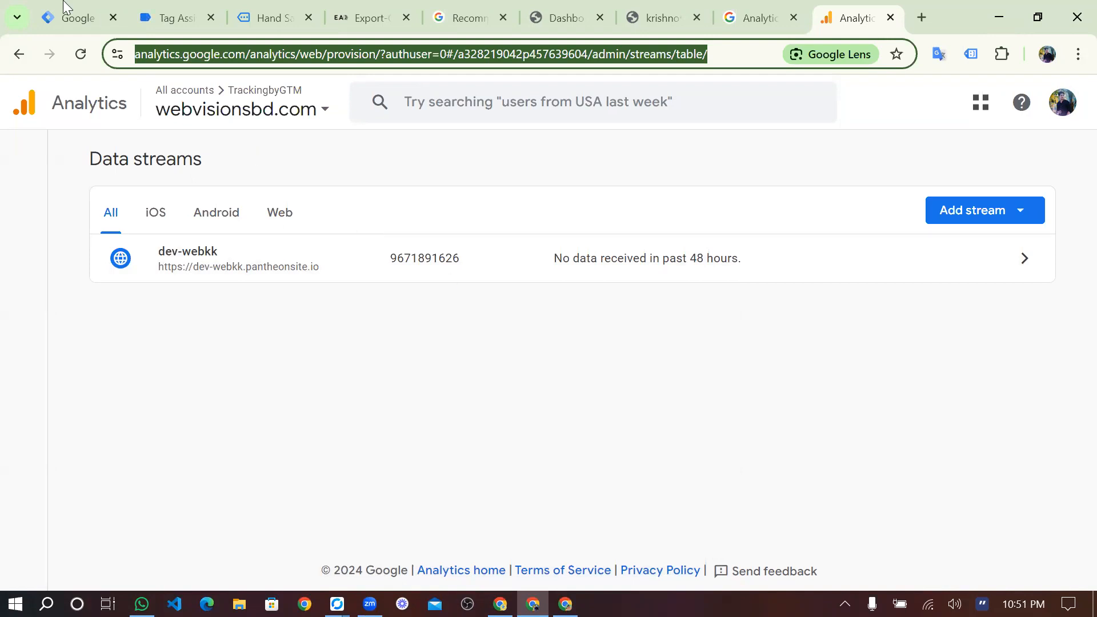
{"action": "left_click", "coordinate": [36, 7]}
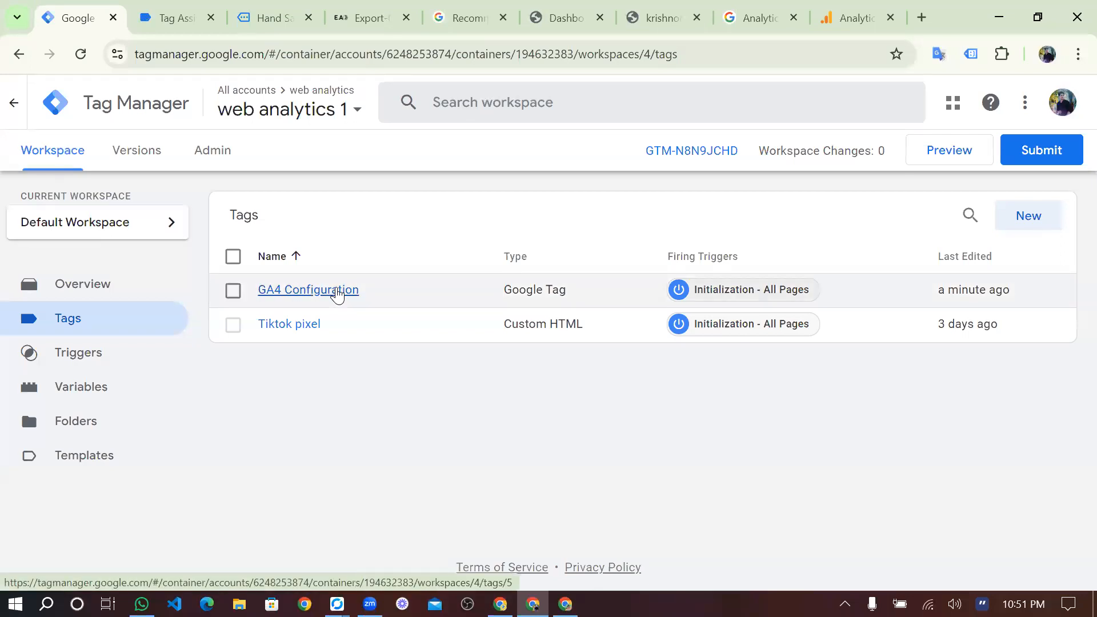
Copy the Tag ID G-EGN8Z2RHFX from the GA4 Configuration tag and close the tag's details
{"action": "left_click", "coordinate": [337, 292]}
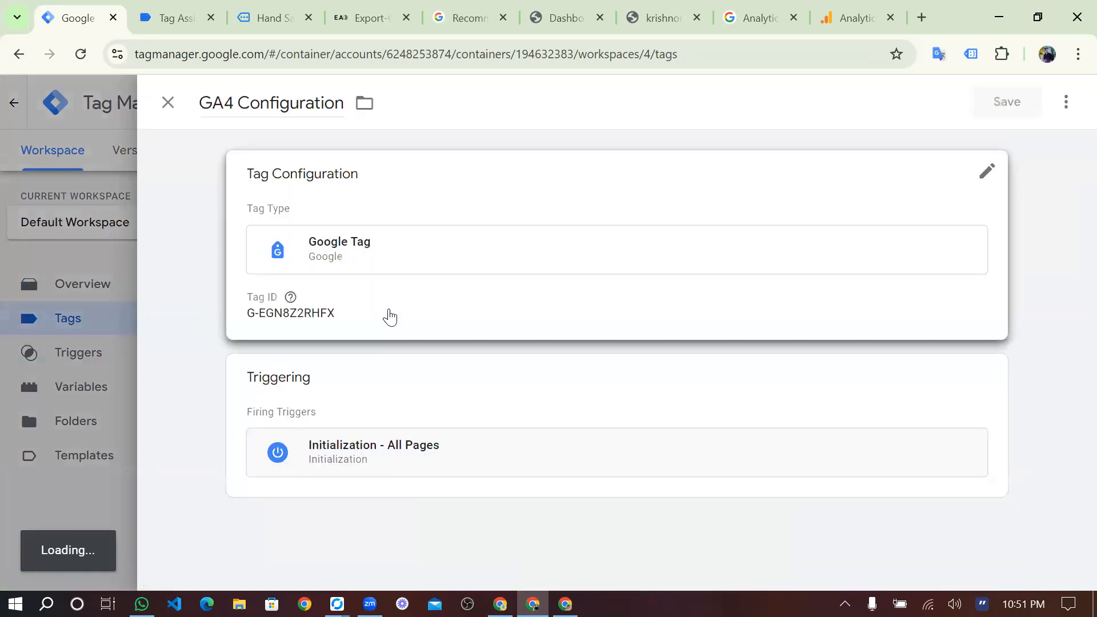
{"action": "left_click", "coordinate": [389, 316]}
{"action": "left_click", "coordinate": [361, 345]}
{"action": "key", "text": "ctrl+a"}
{"action": "key", "text": "ctrl+c"}
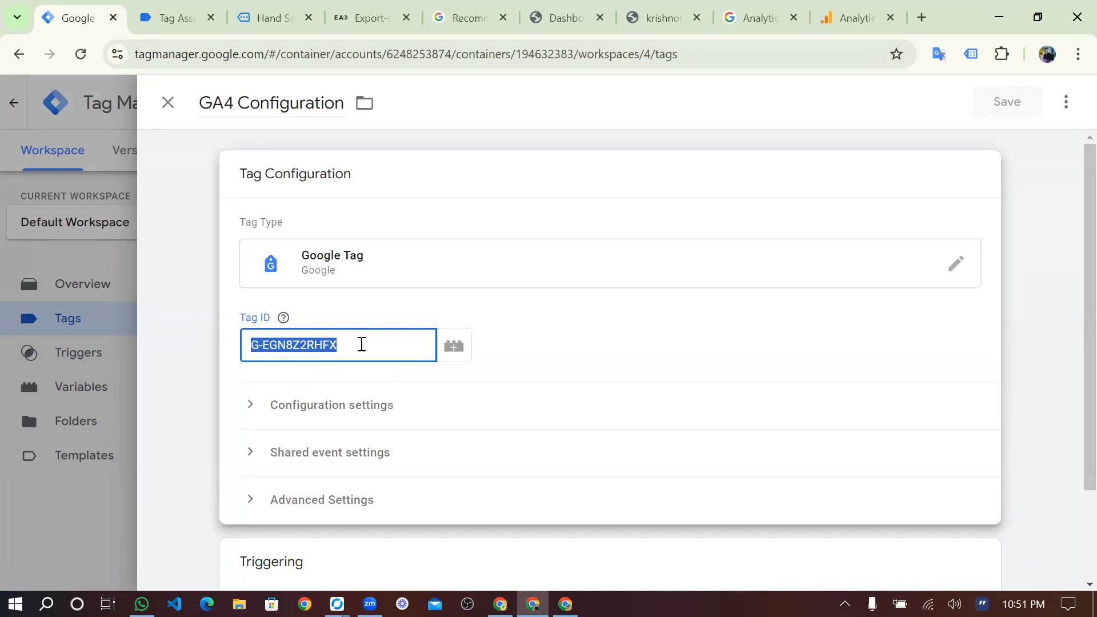
{"action": "left_click", "coordinate": [172, 136]}
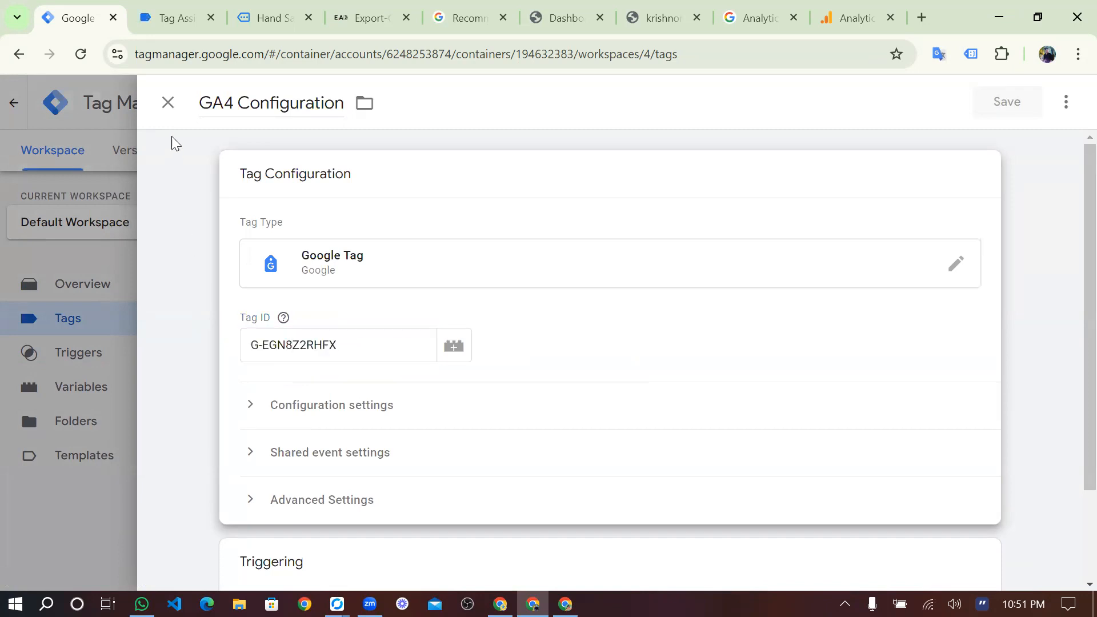
{"action": "left_click", "coordinate": [167, 102]}
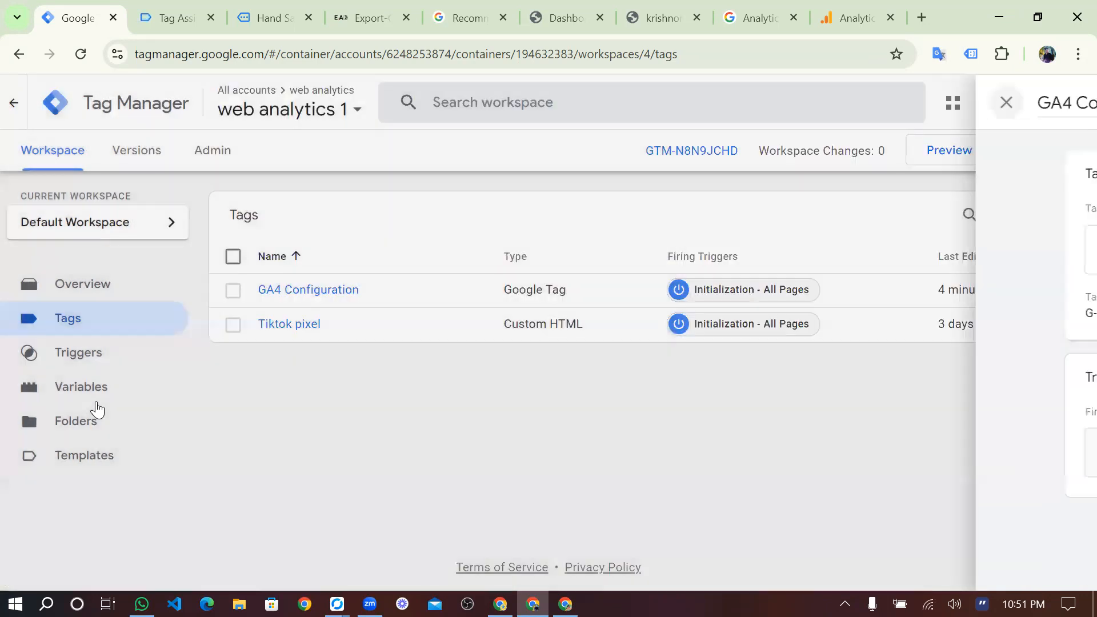
Examine the container's variables and the selectable built-in variables in Configure Built-In Variables
{"action": "left_click", "coordinate": [96, 402]}
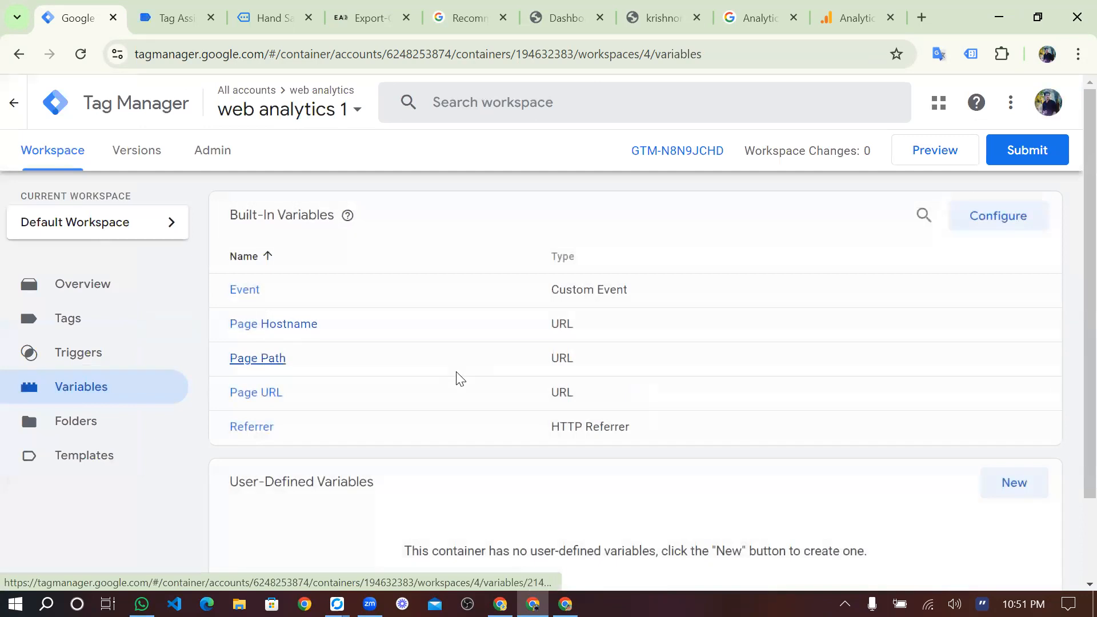
{"action": "scroll", "coordinate": [542, 369], "scroll_direction": "down", "scroll_amount": 2}
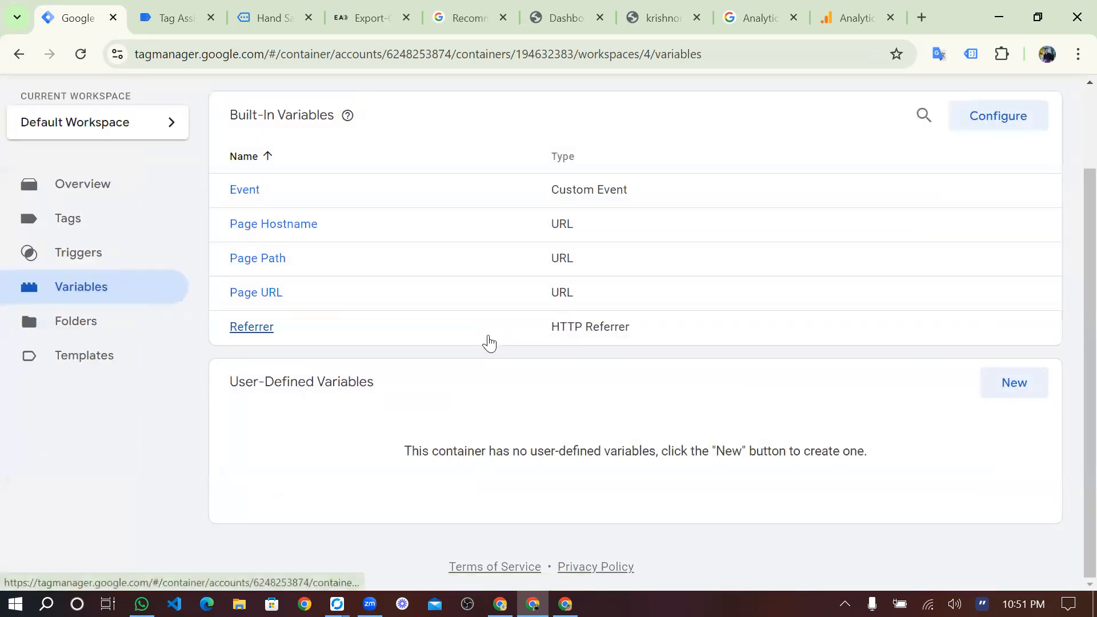
{"action": "scroll", "coordinate": [488, 342], "scroll_direction": "up", "scroll_amount": 2}
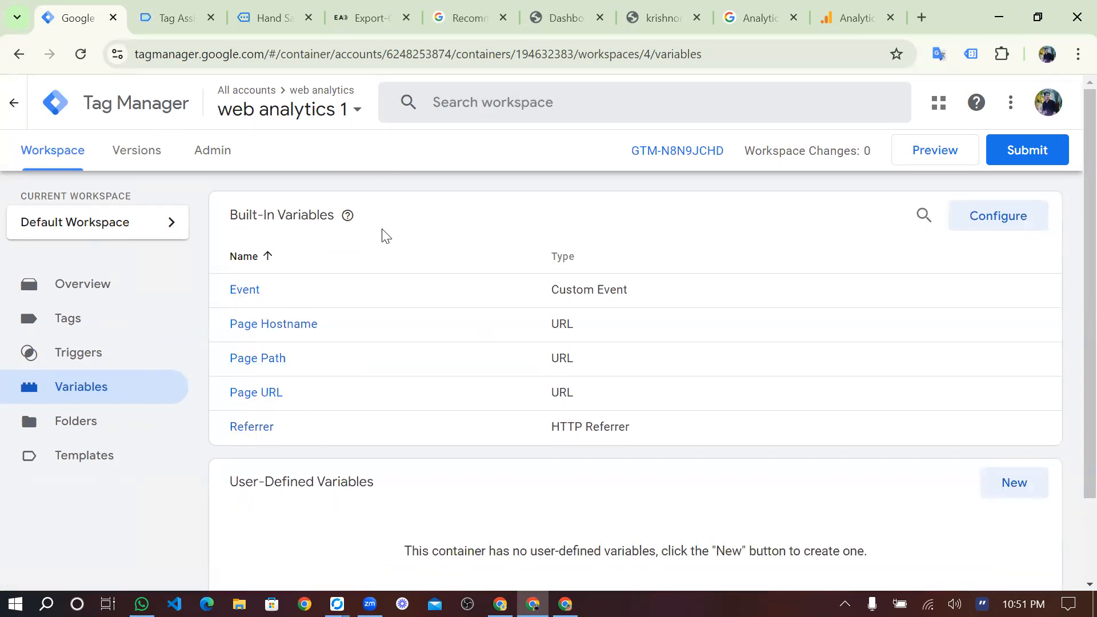
{"action": "left_click", "coordinate": [978, 220]}
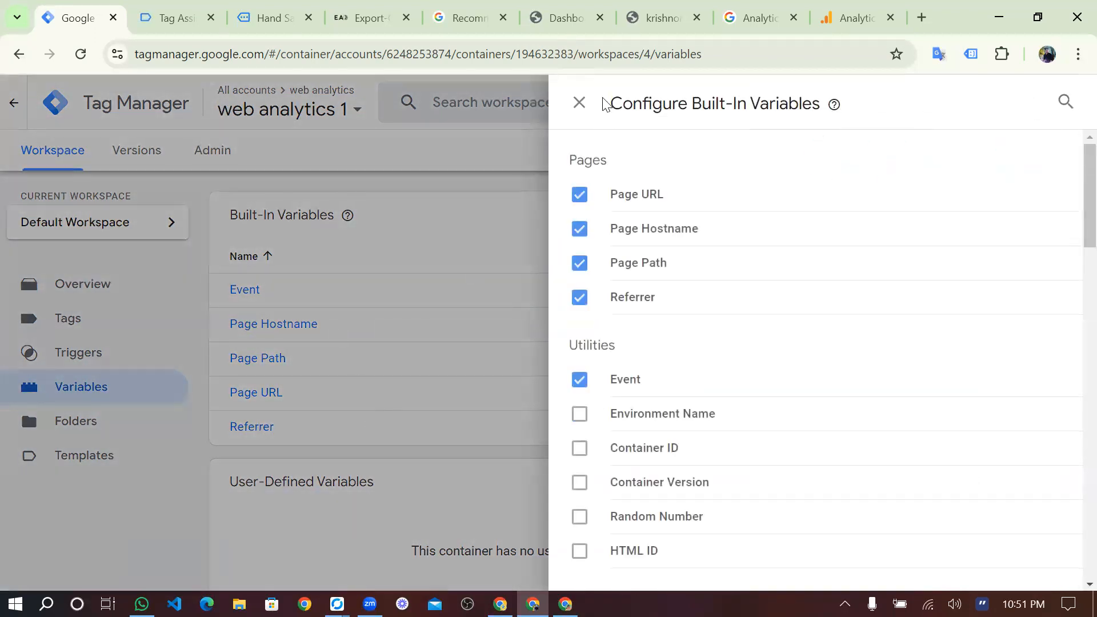
{"action": "scroll", "coordinate": [685, 327], "scroll_direction": "down", "scroll_amount": 1}
{"action": "scroll", "coordinate": [584, 111], "scroll_direction": "down", "scroll_amount": 10}
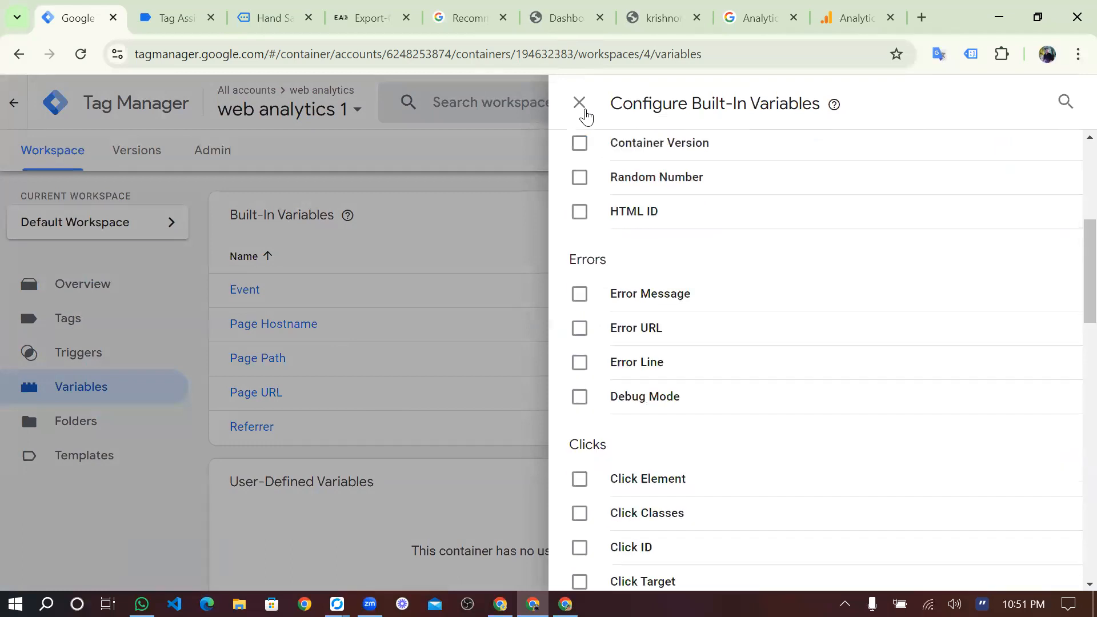
{"action": "left_click", "coordinate": [505, 293]}
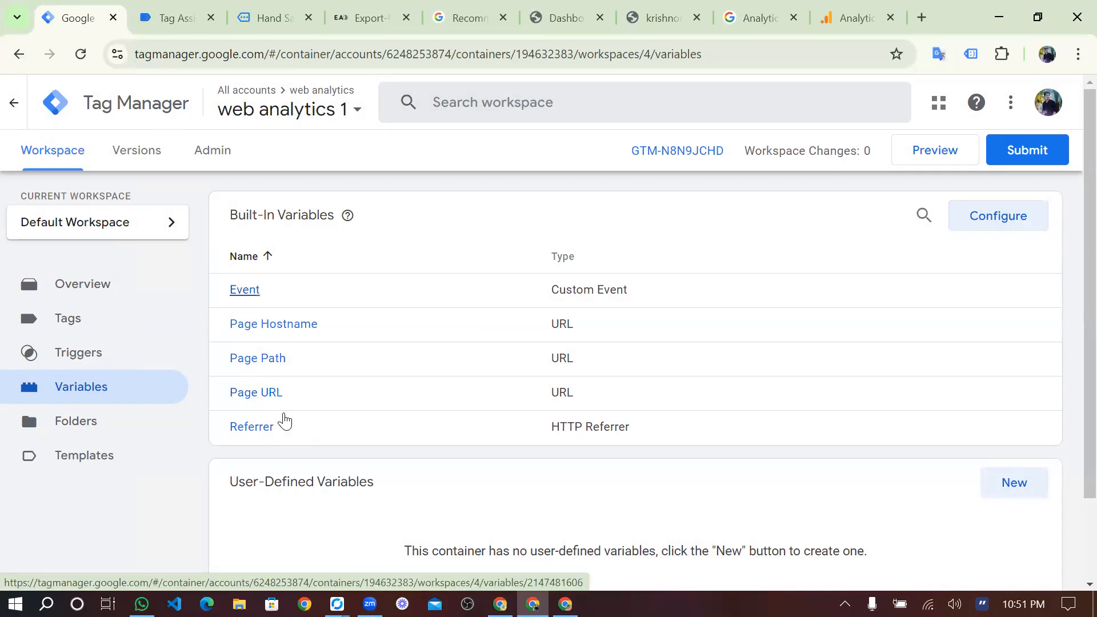
Create a user-defined variable of type Constant with the copied value G-EGN8Z2RHFX
{"action": "scroll", "coordinate": [284, 422], "scroll_direction": "down", "scroll_amount": 3}
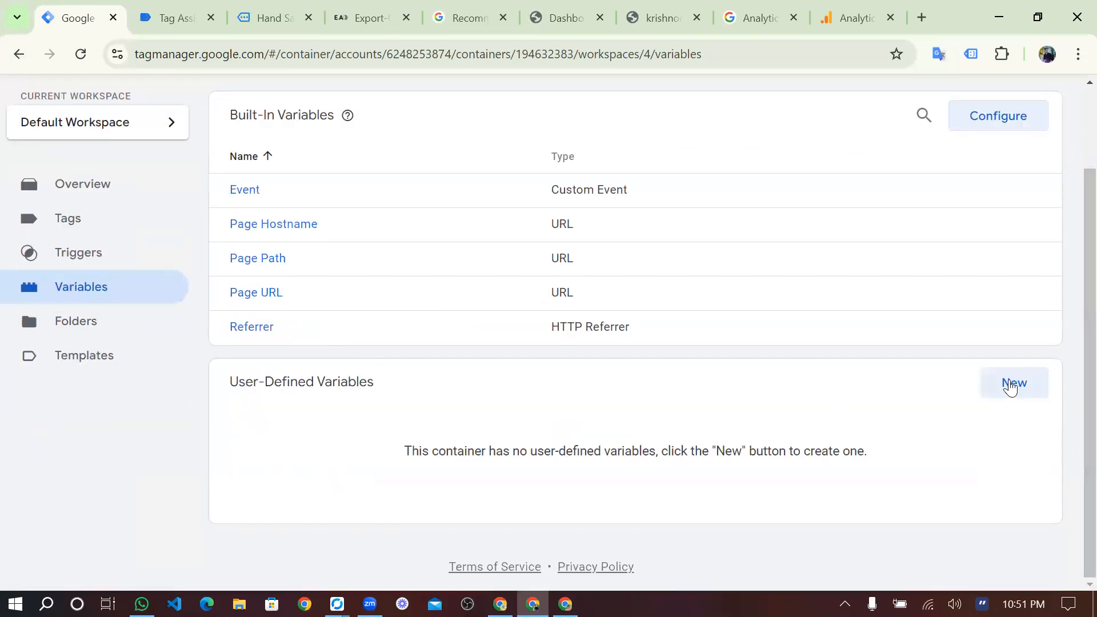
{"action": "left_click", "coordinate": [1009, 387]}
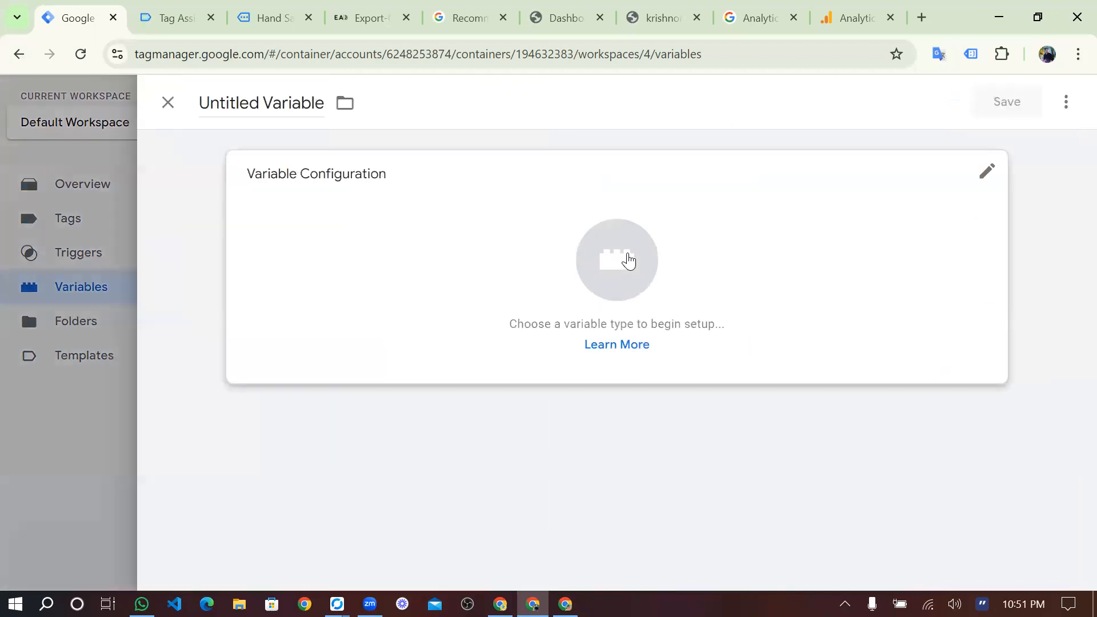
{"action": "left_click", "coordinate": [752, 253]}
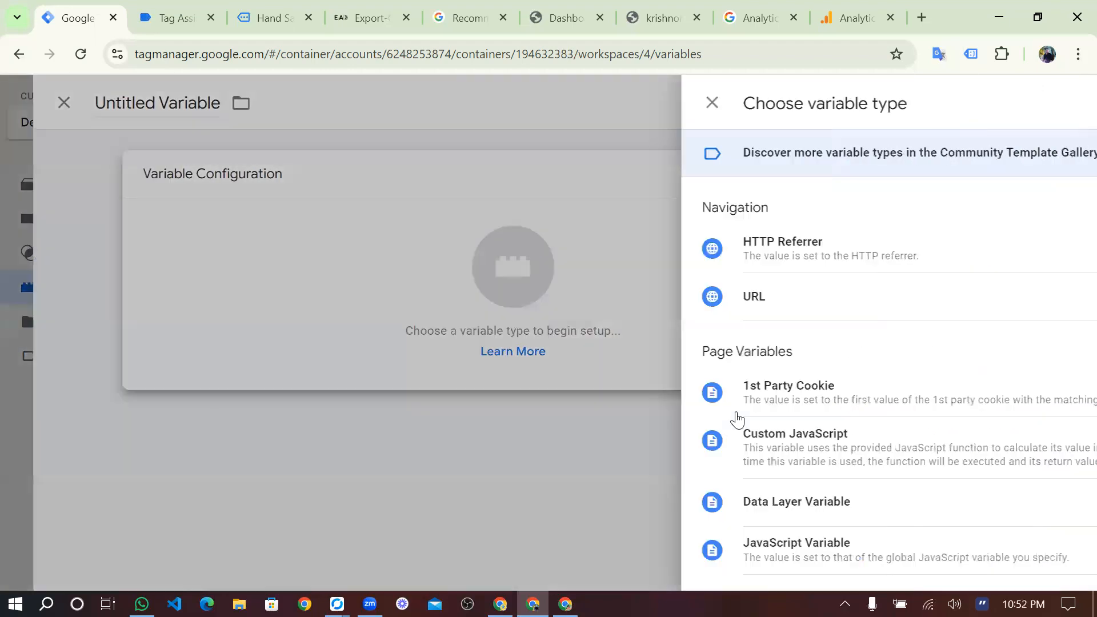
{"action": "scroll", "coordinate": [737, 419], "scroll_direction": "down", "scroll_amount": 5}
{"action": "scroll", "coordinate": [737, 420], "scroll_direction": "up", "scroll_amount": 3}
{"action": "scroll", "coordinate": [734, 418], "scroll_direction": "down", "scroll_amount": 11}
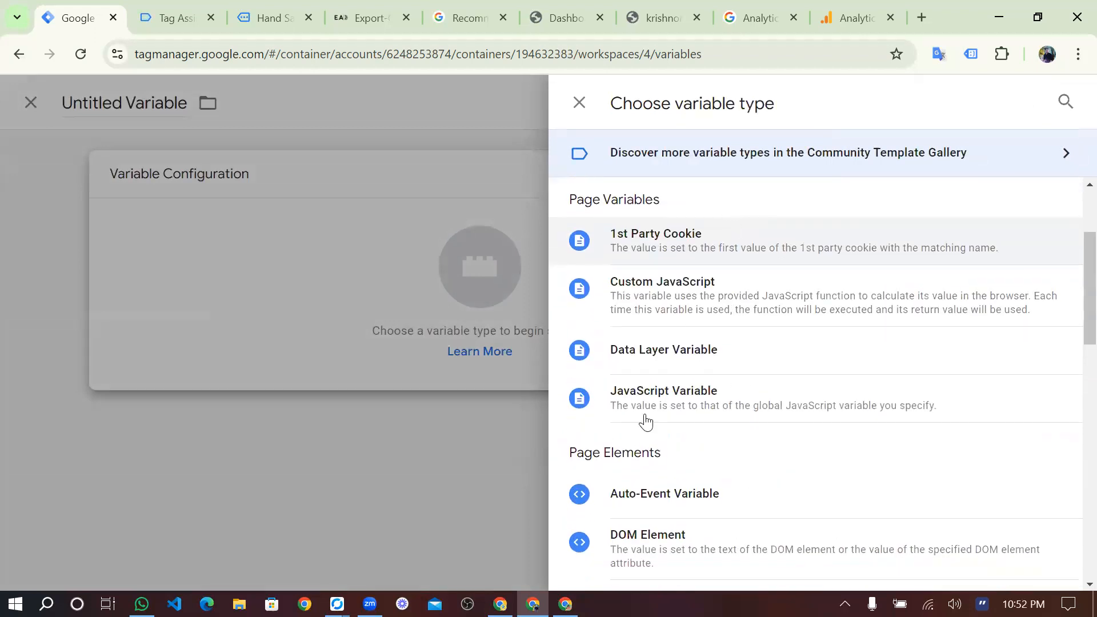
{"action": "scroll", "coordinate": [644, 428], "scroll_direction": "up", "scroll_amount": 7}
{"action": "scroll", "coordinate": [645, 433], "scroll_direction": "up", "scroll_amount": 3}
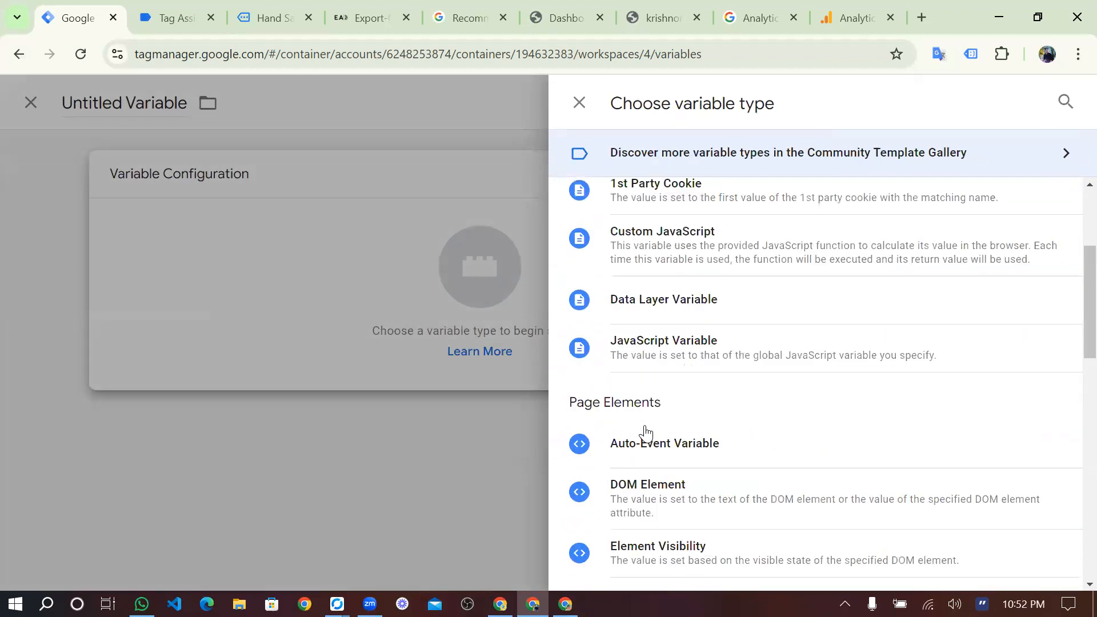
{"action": "scroll", "coordinate": [645, 433], "scroll_direction": "up", "scroll_amount": 2}
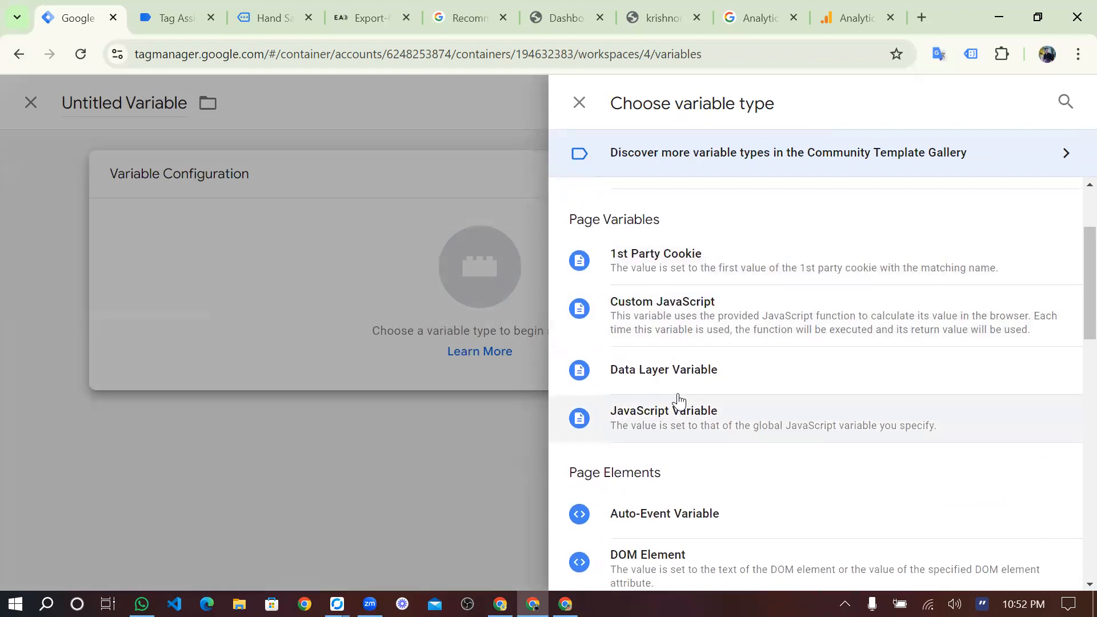
{"action": "scroll", "coordinate": [678, 393], "scroll_direction": "down", "scroll_amount": 5}
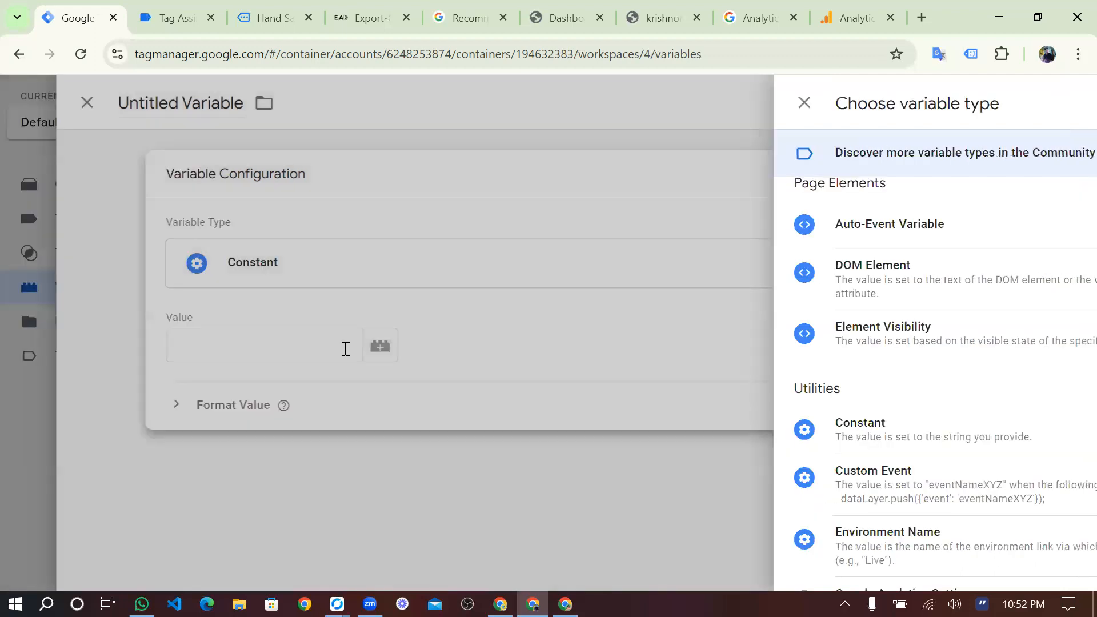
{"action": "key", "text": "ctrl+v"}
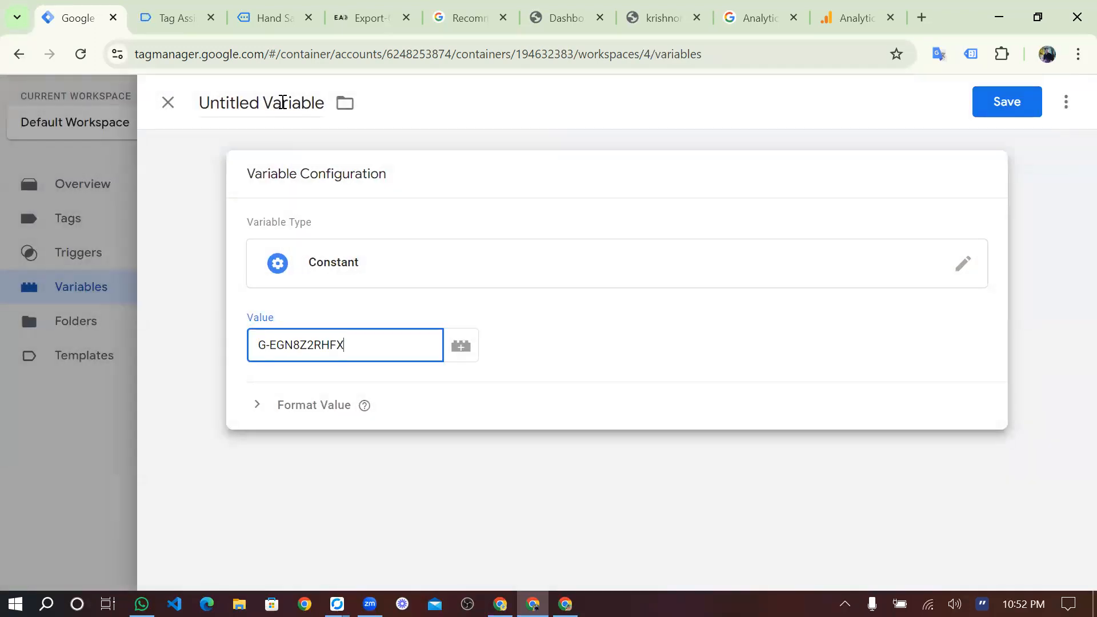
Name the constant variable "GA4 Measurement ID" and save it
{"action": "left_click", "coordinate": [282, 102]}
{"action": "type", "text": "GA"}
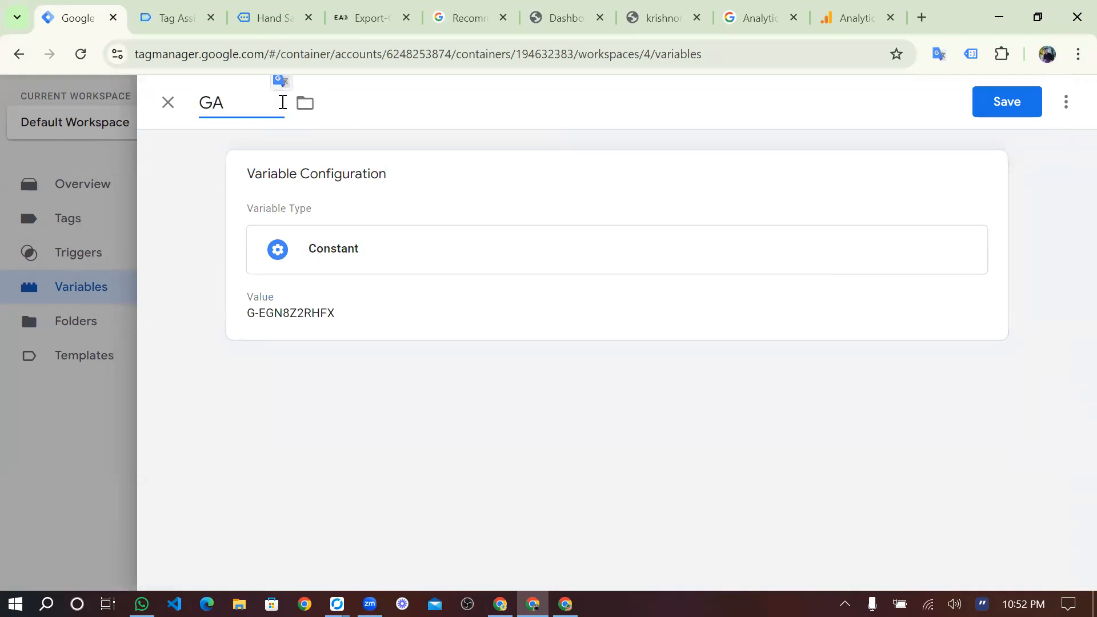
{"action": "type", "text": "4 Mesuar"}
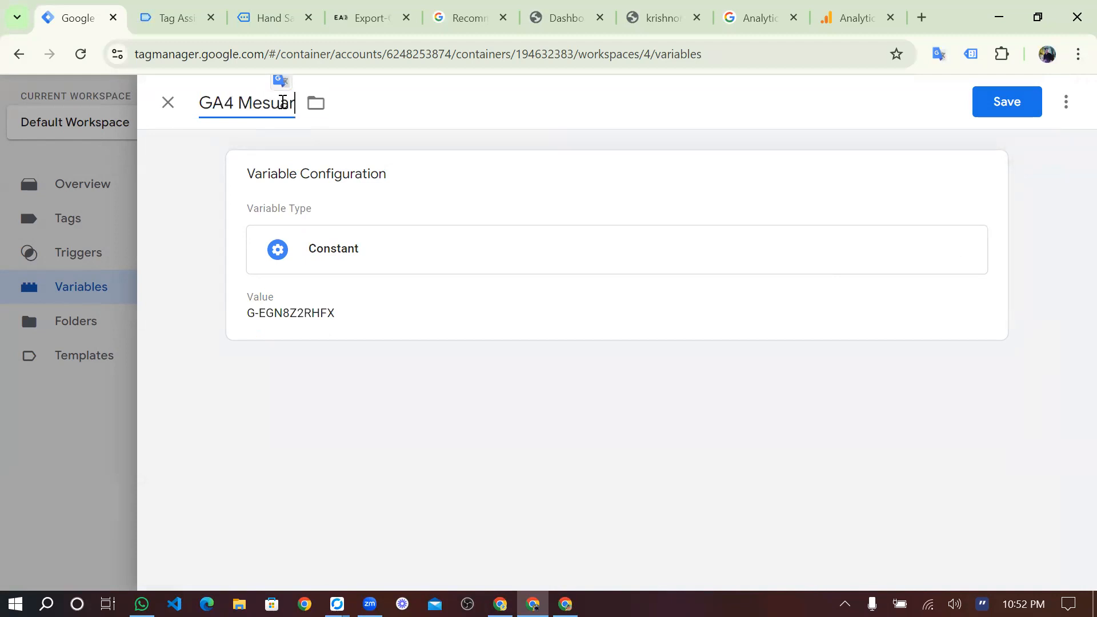
{"action": "type", "text": "ment id"}
{"action": "right_click", "coordinate": [283, 104]}
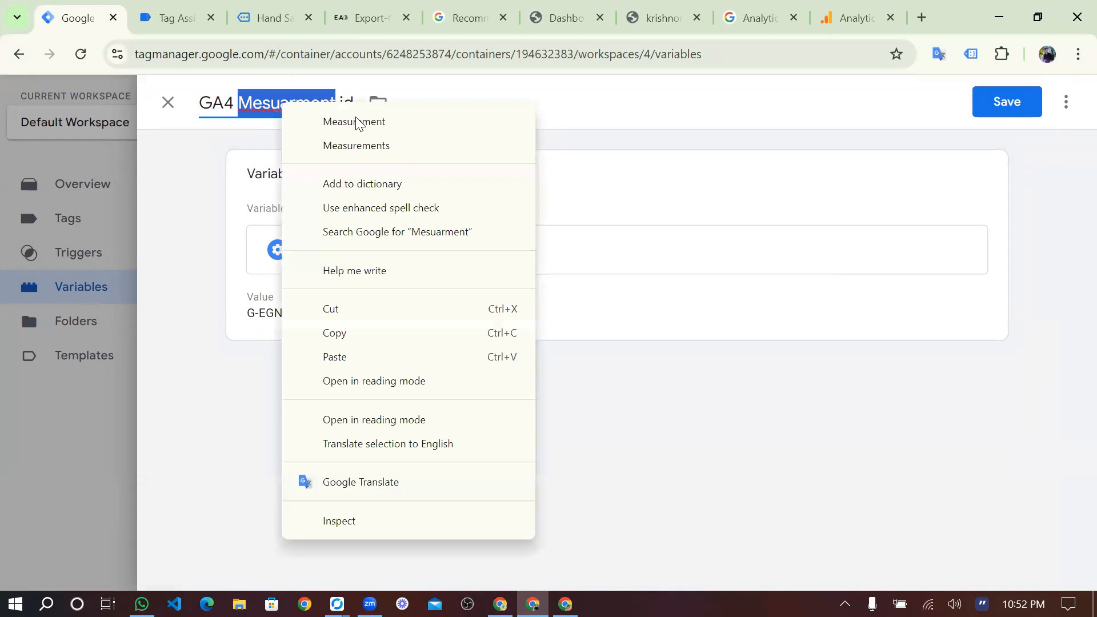
{"action": "left_click", "coordinate": [356, 121]}
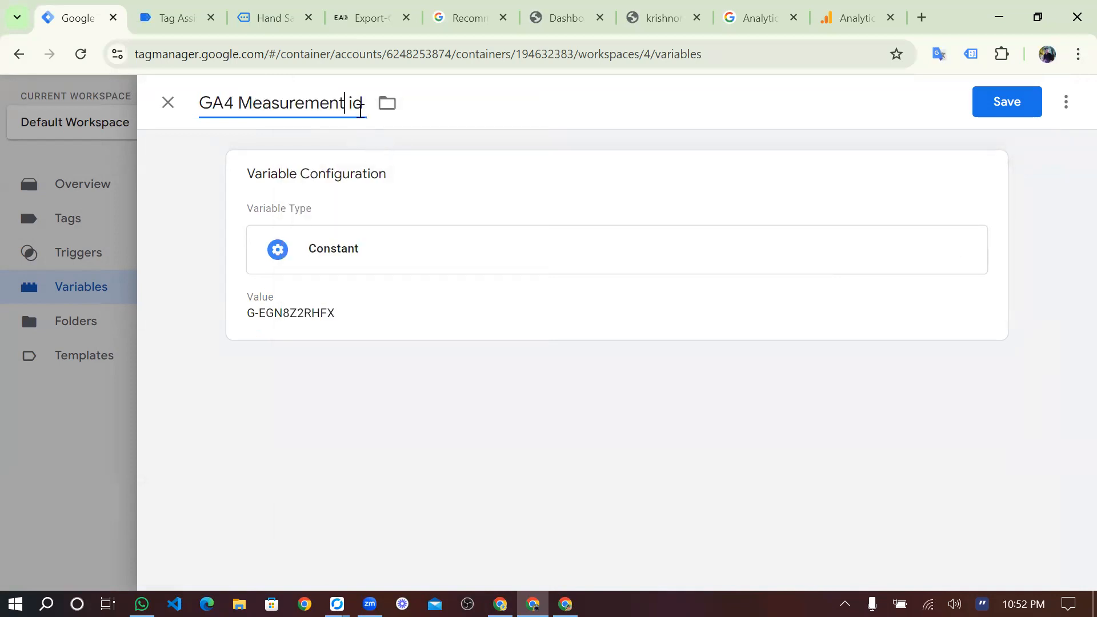
{"action": "key", "text": "BackSpace"}
{"action": "key", "text": "BackSpace"}
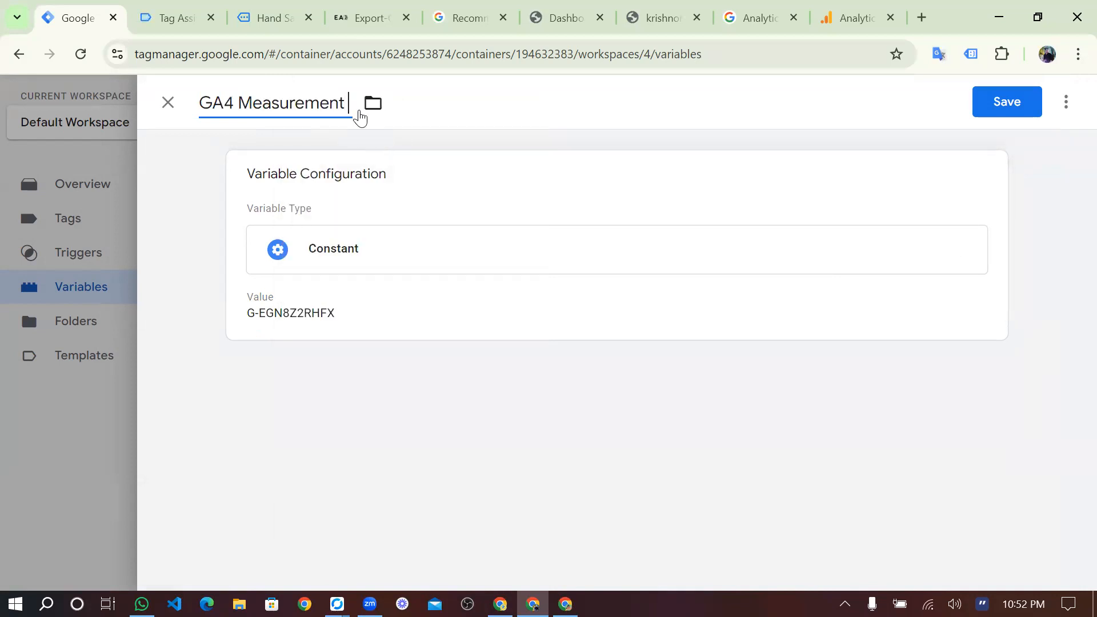
{"action": "type", "text": "ID"}
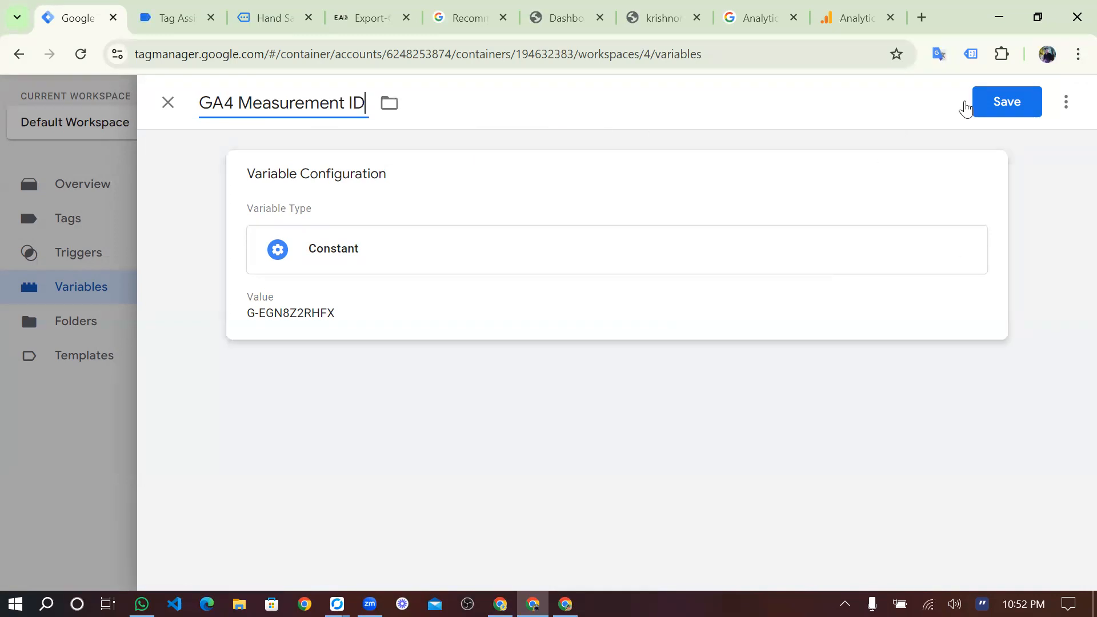
{"action": "left_click", "coordinate": [1019, 101]}
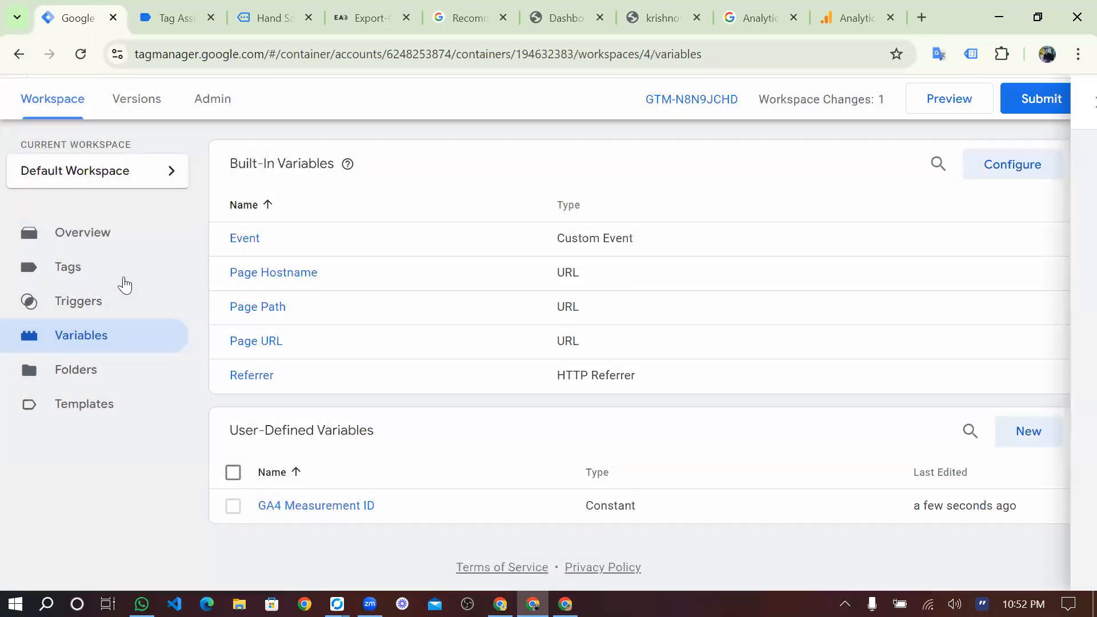
Replace the Tag ID in the GA4 Configuration tag with the {{GA4 Measurement ID}} variable
{"action": "left_click", "coordinate": [125, 284]}
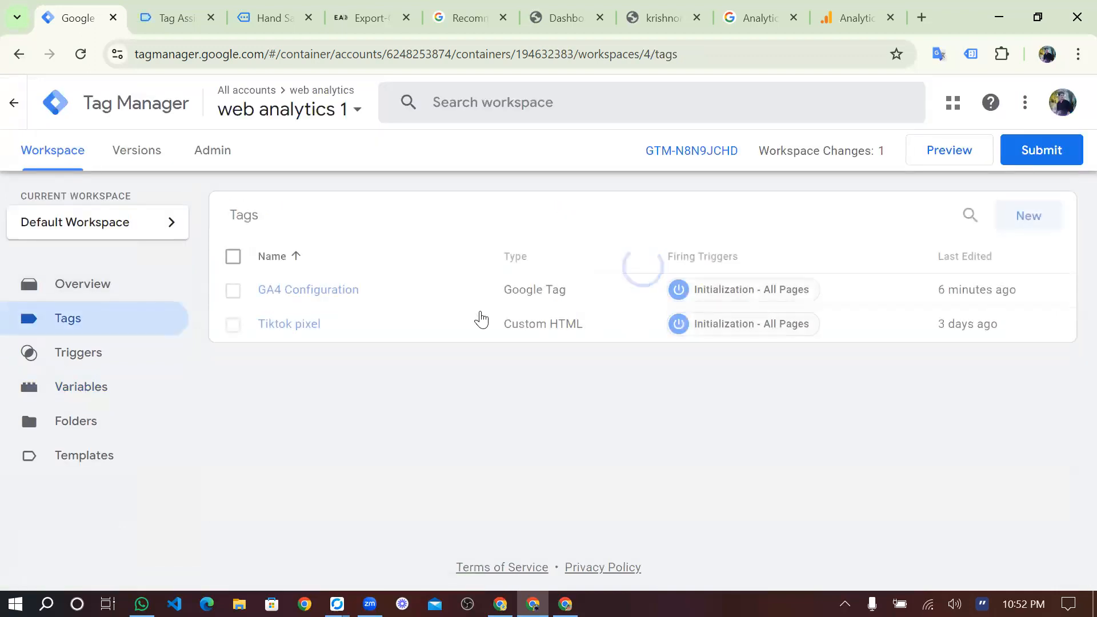
{"action": "left_click", "coordinate": [363, 292]}
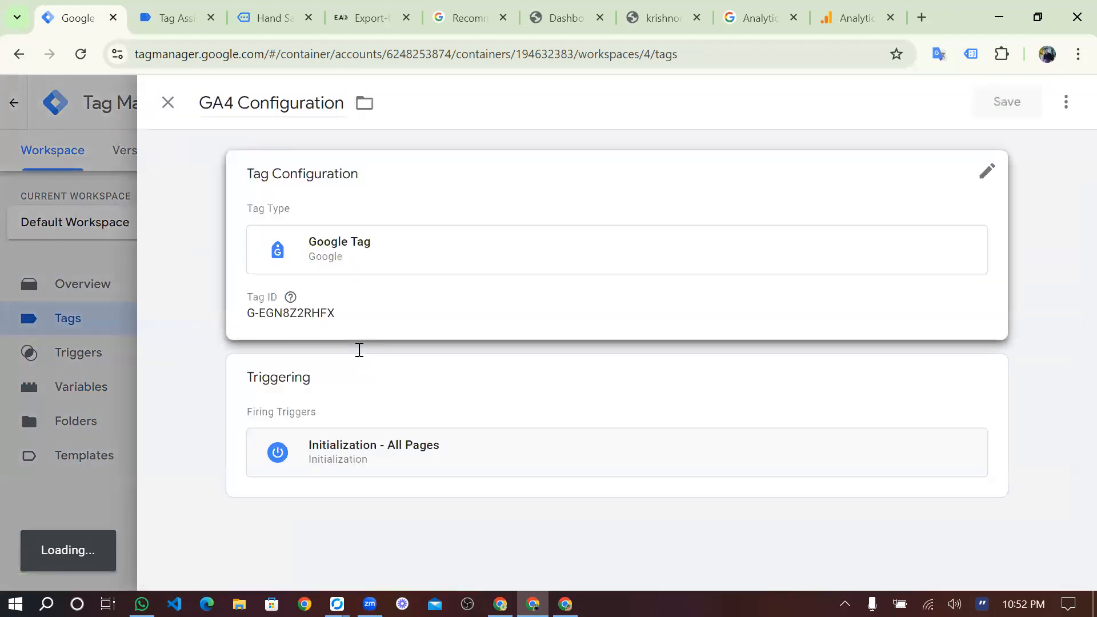
{"action": "left_click", "coordinate": [359, 349]}
{"action": "left_click", "coordinate": [360, 349]}
{"action": "key", "text": "BackSpace"}
{"action": "key", "text": "BackSpace"}
{"action": "key", "text": "BackSpace"}
{"action": "key", "text": "BackSpace"}
{"action": "key", "text": "BackSpace"}
{"action": "key", "text": "BackSpace"}
{"action": "key", "text": "BackSpace"}
{"action": "key", "text": "BackSpace"}
{"action": "key", "text": "BackSpace"}
{"action": "key", "text": "BackSpace"}
{"action": "key", "text": "BackSpace"}
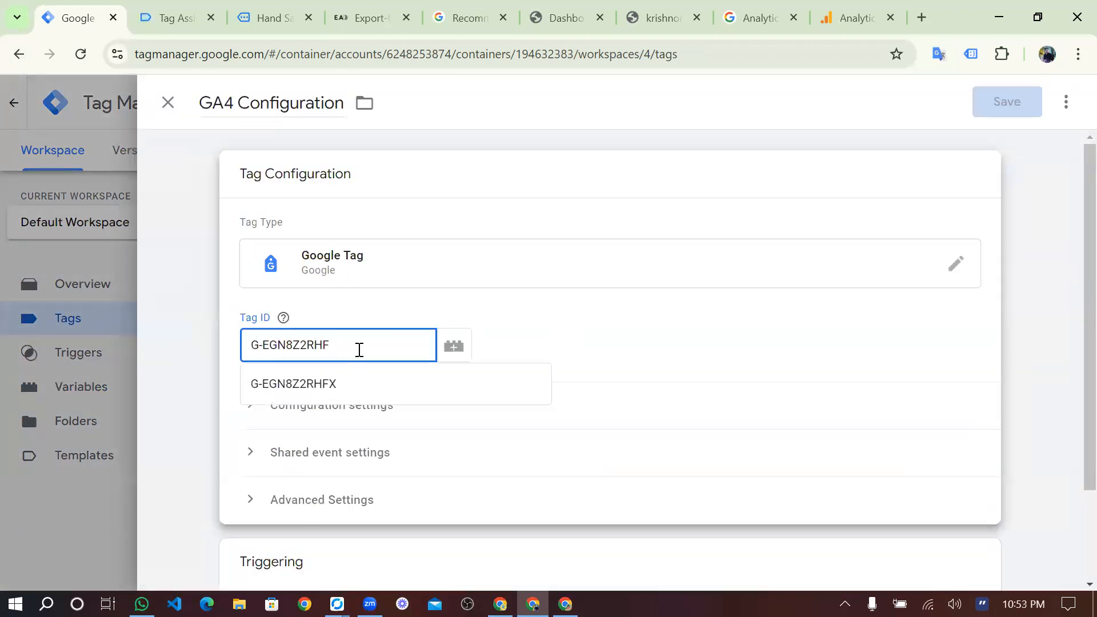
{"action": "key", "text": "BackSpace"}
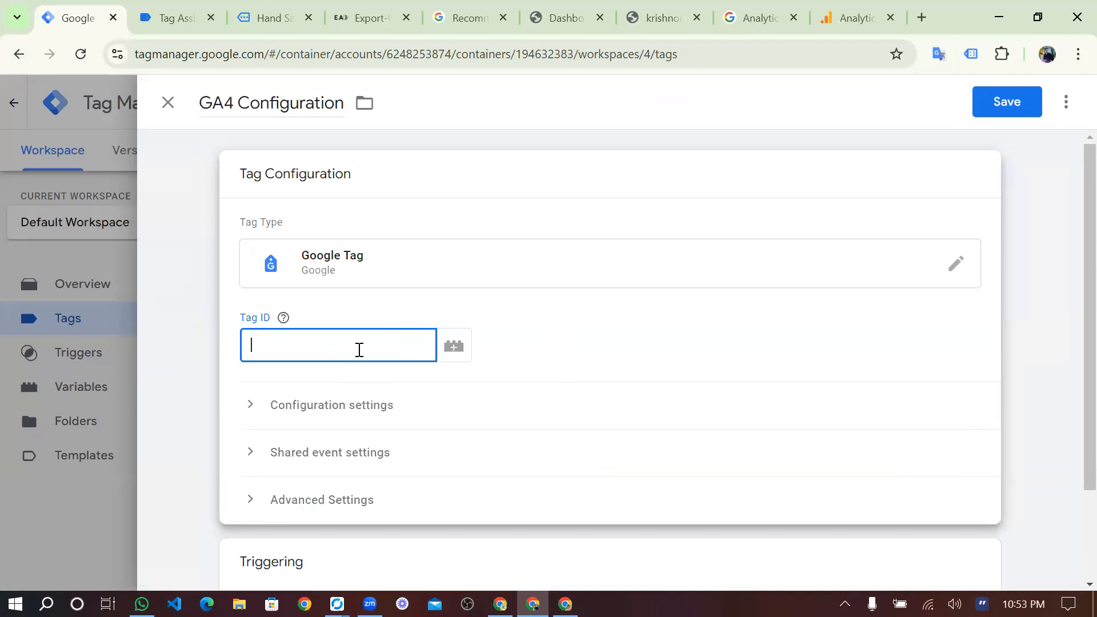
{"action": "type", "text": "{{"}
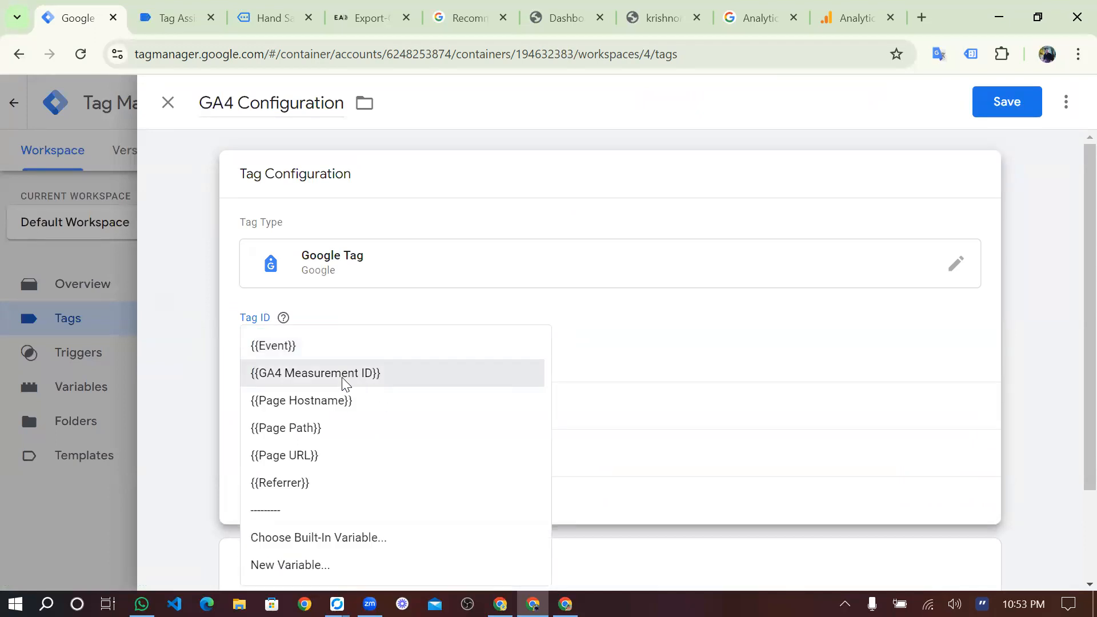
{"action": "left_click", "coordinate": [341, 377]}
Insert GA4 Measurement ID a second time, clear the Tag ID and pick that variable again from the Choose a variable list
{"action": "left_click", "coordinate": [452, 350]}
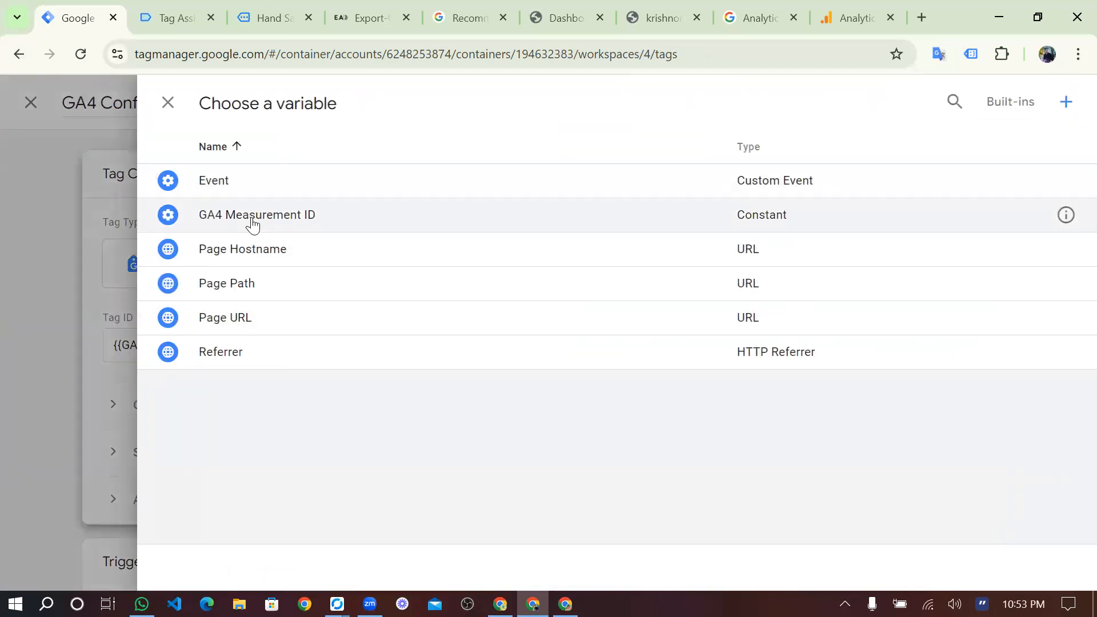
{"action": "left_click", "coordinate": [253, 220]}
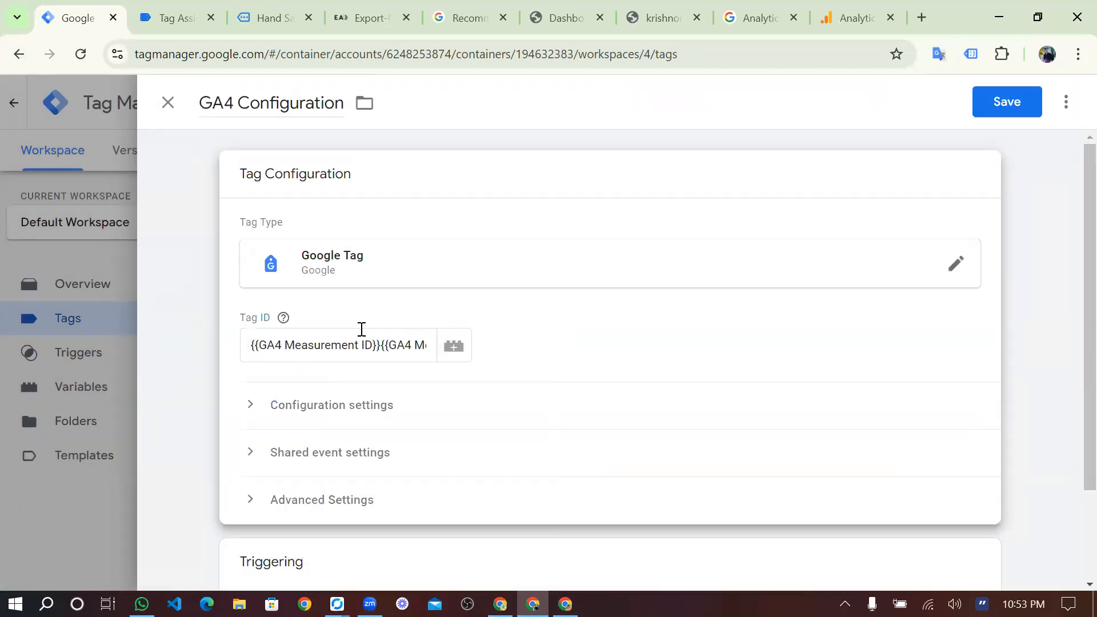
{"action": "double_click", "coordinate": [361, 329]}
{"action": "key", "text": "ctrl+a"}
{"action": "key", "text": "BackSpace"}
{"action": "left_click", "coordinate": [462, 353]}
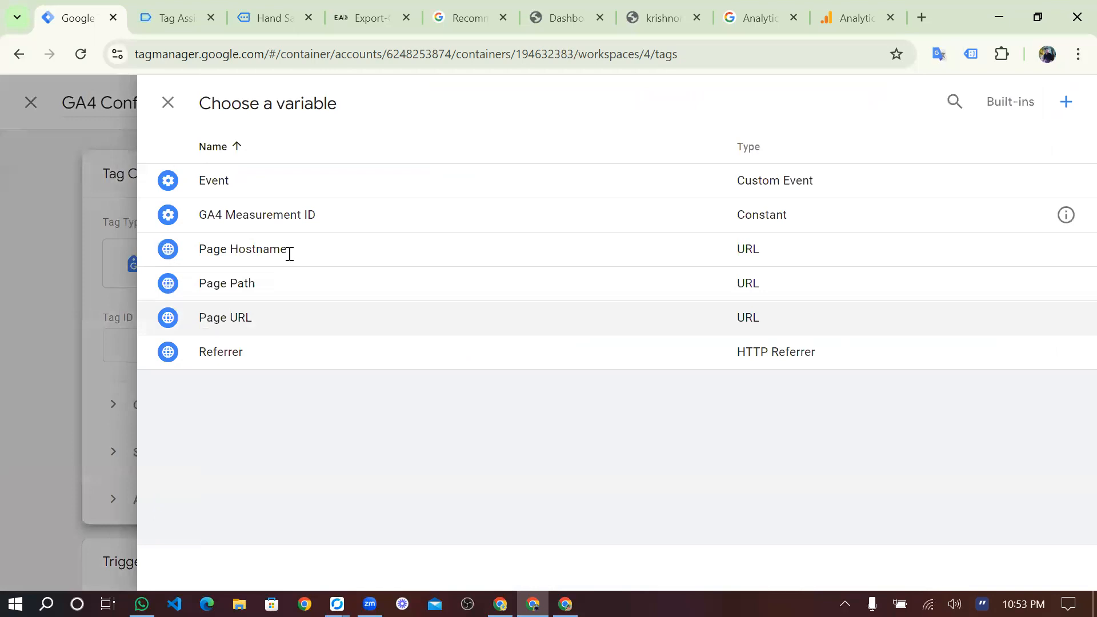
{"action": "left_click", "coordinate": [243, 224]}
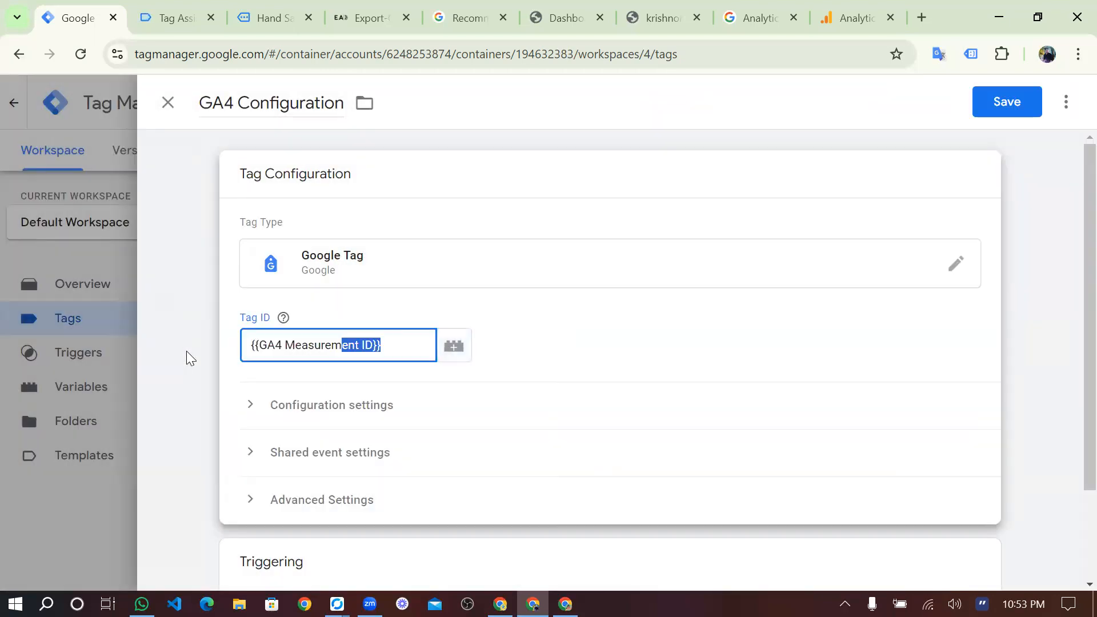
Clear the GA4 Configuration tag's Tag ID, insert the {{GA4 Measurement ID}} variable again and save the tag
{"action": "left_click", "coordinate": [186, 351]}
{"action": "left_click", "coordinate": [434, 309]}
{"action": "triple_click", "coordinate": [409, 337]}
{"action": "key", "text": "BackSpace"}
{"action": "type", "text": "{{"}
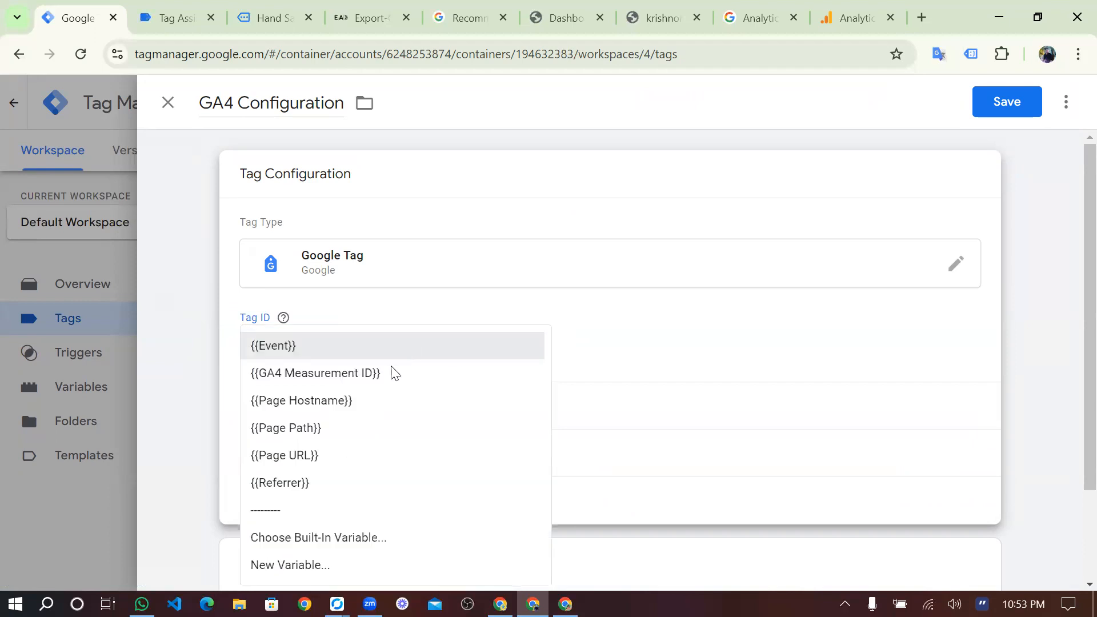
{"action": "left_click", "coordinate": [375, 374]}
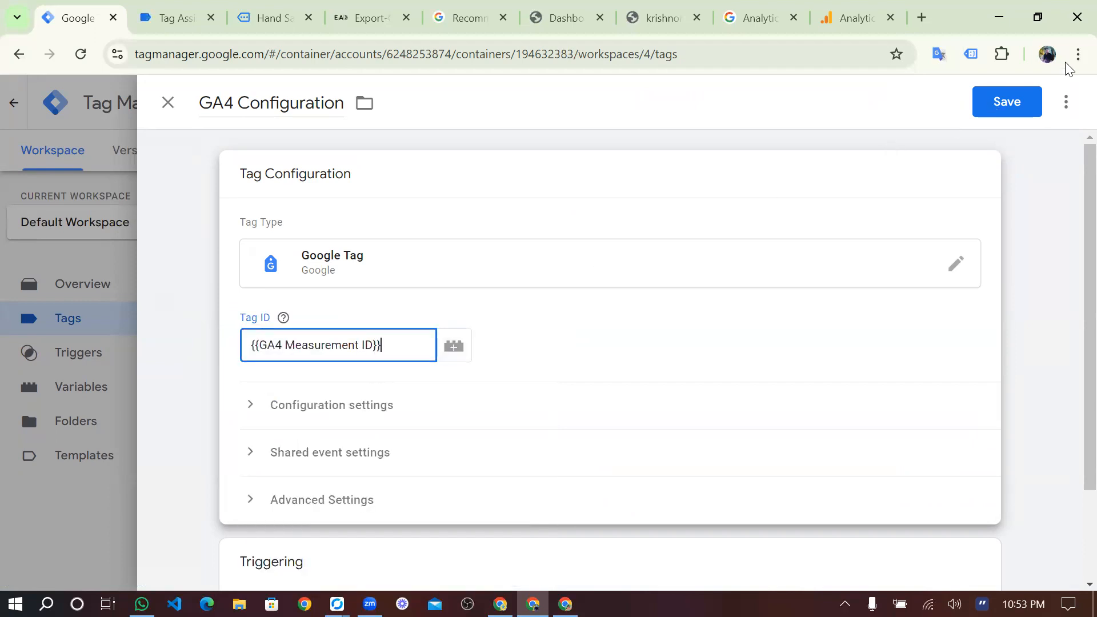
{"action": "left_click", "coordinate": [1019, 97]}
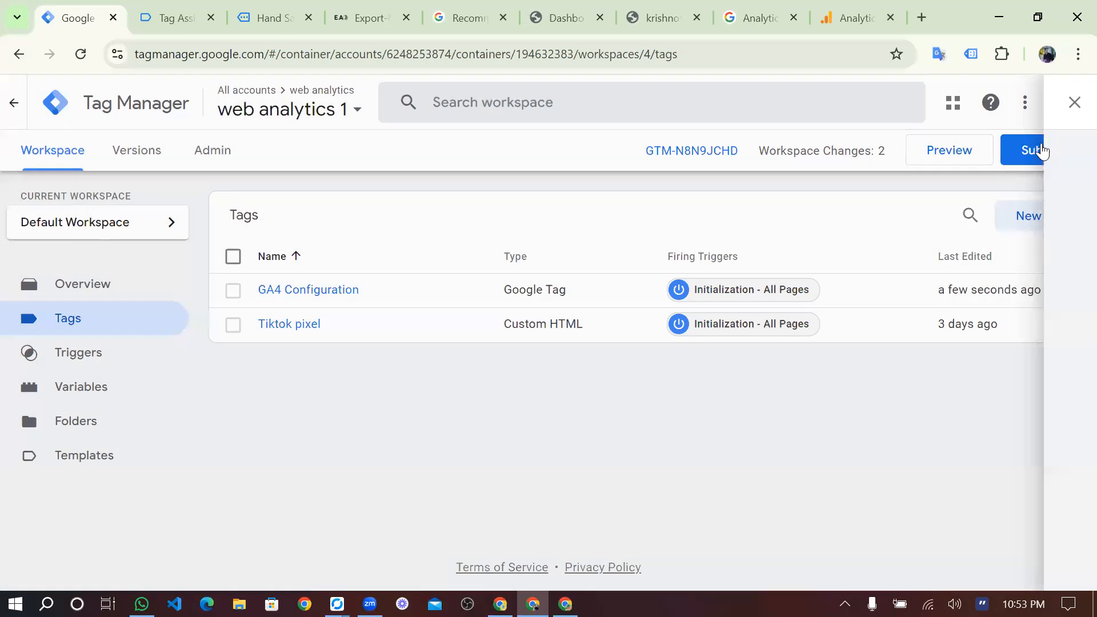
Submit the workspace changes and publish them as a version named "google analytics update"
{"action": "left_click", "coordinate": [1040, 150]}
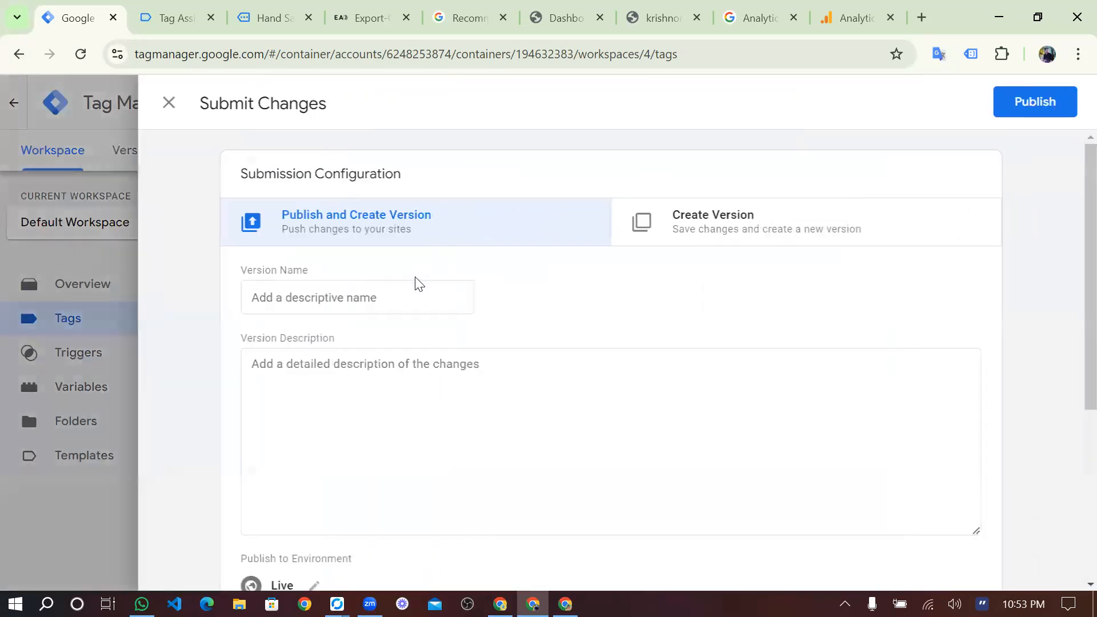
{"action": "left_click", "coordinate": [386, 308]}
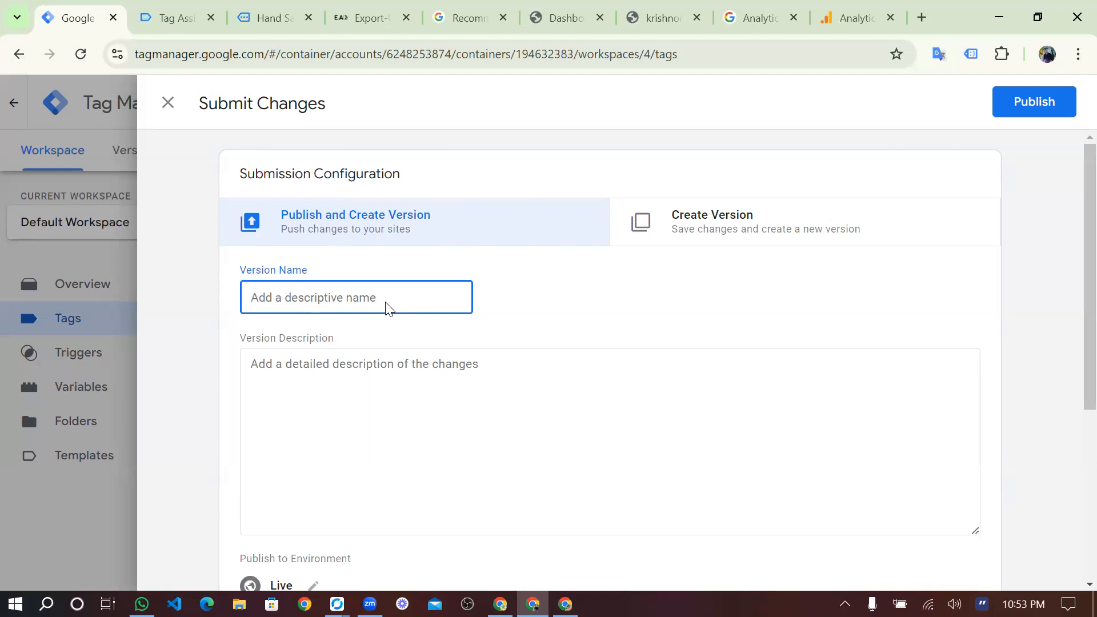
{"action": "type", "text": "goog"}
{"action": "key", "text": "BackSpace"}
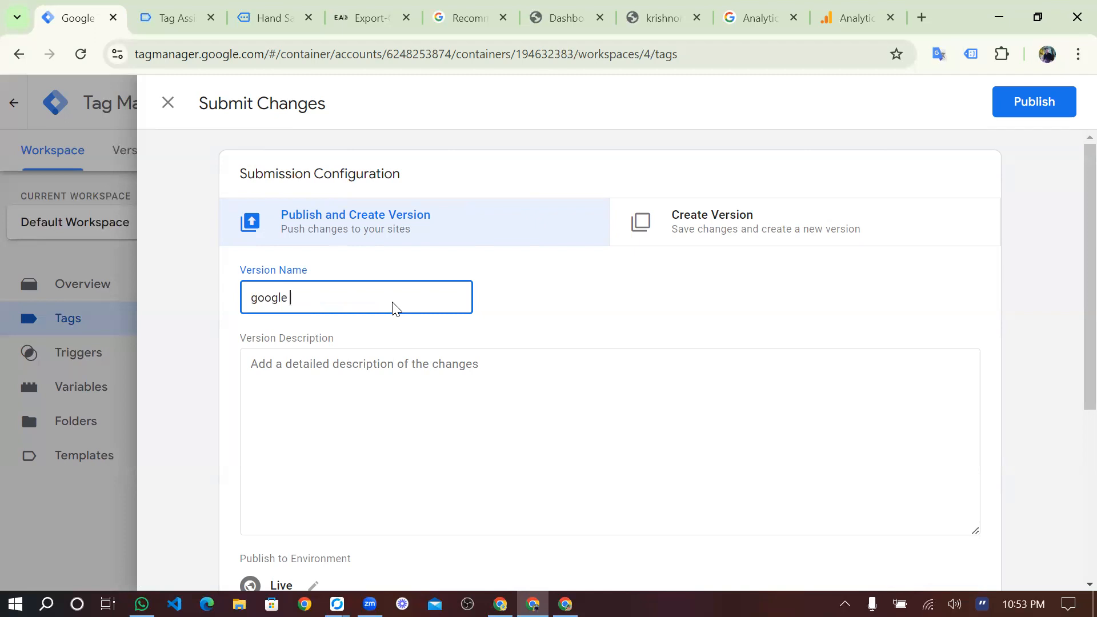
{"action": "type", "text": "le analytic"}
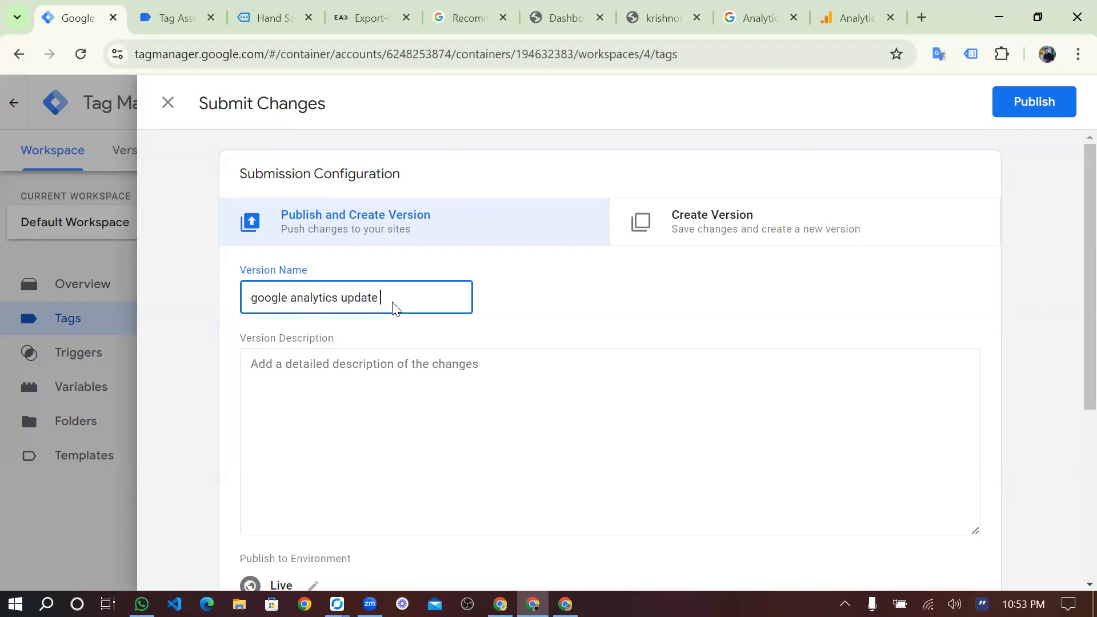
{"action": "type", "text": "s update"}
{"action": "left_click", "coordinate": [1000, 113]}
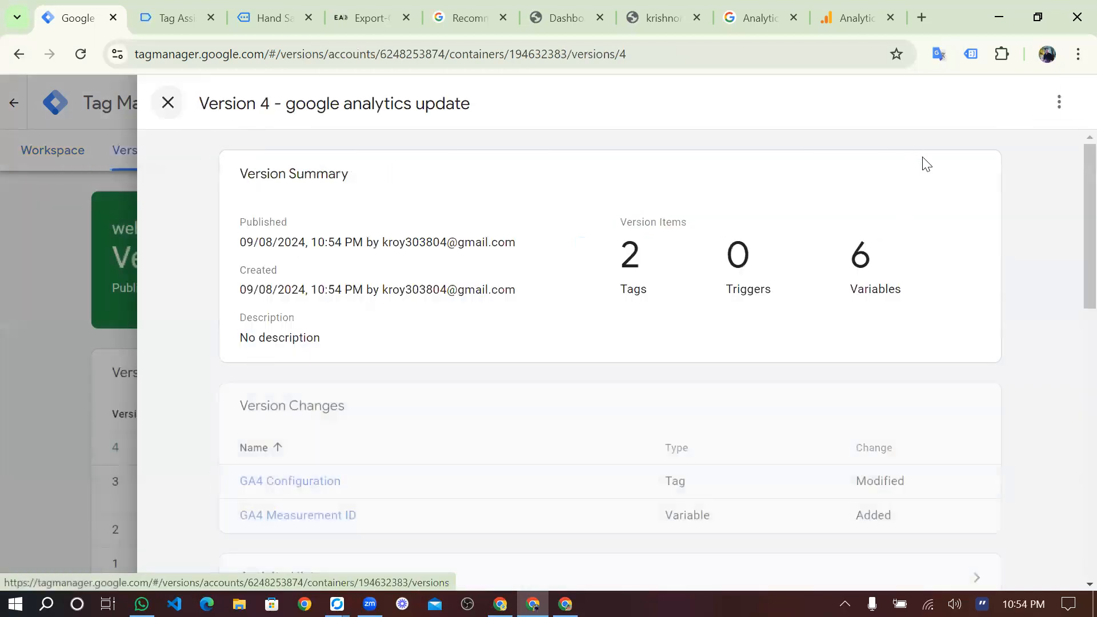
Connect the container preview to dev-webkk.pantheonsite.io and analyse the store page's tags with Tag Assistant Legacy
{"action": "key", "text": "Escape"}
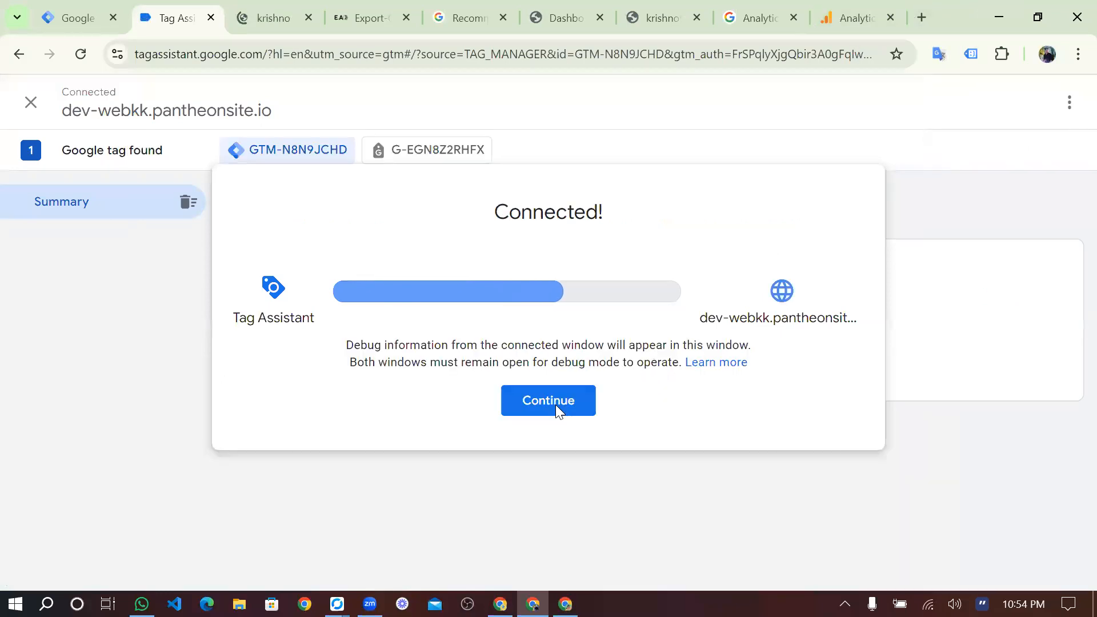
{"action": "left_click", "coordinate": [549, 400]}
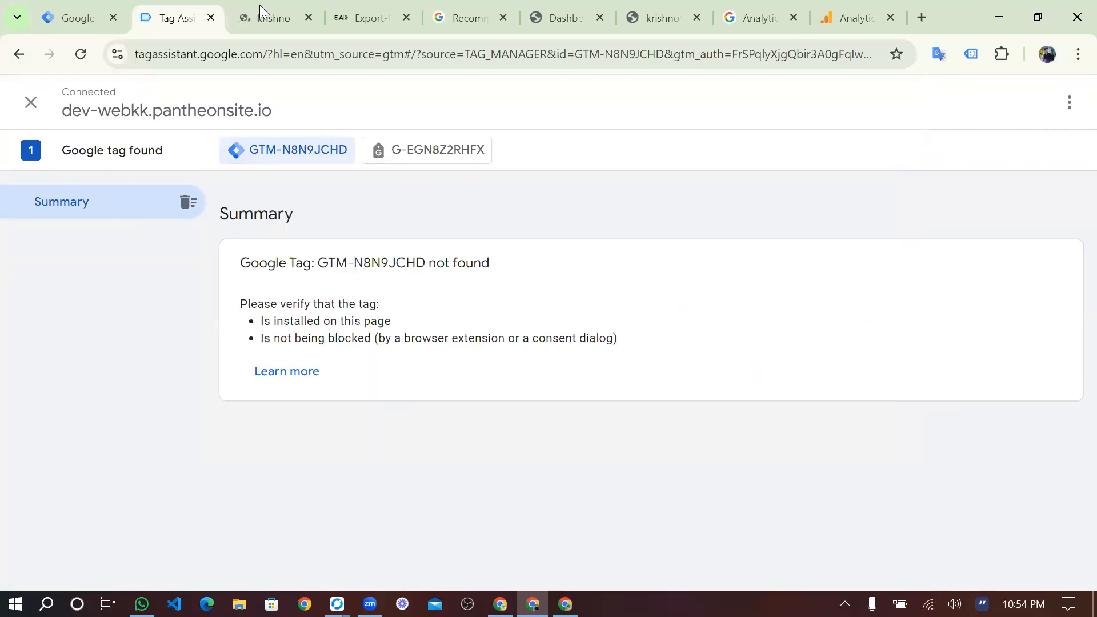
{"action": "left_click", "coordinate": [266, 10]}
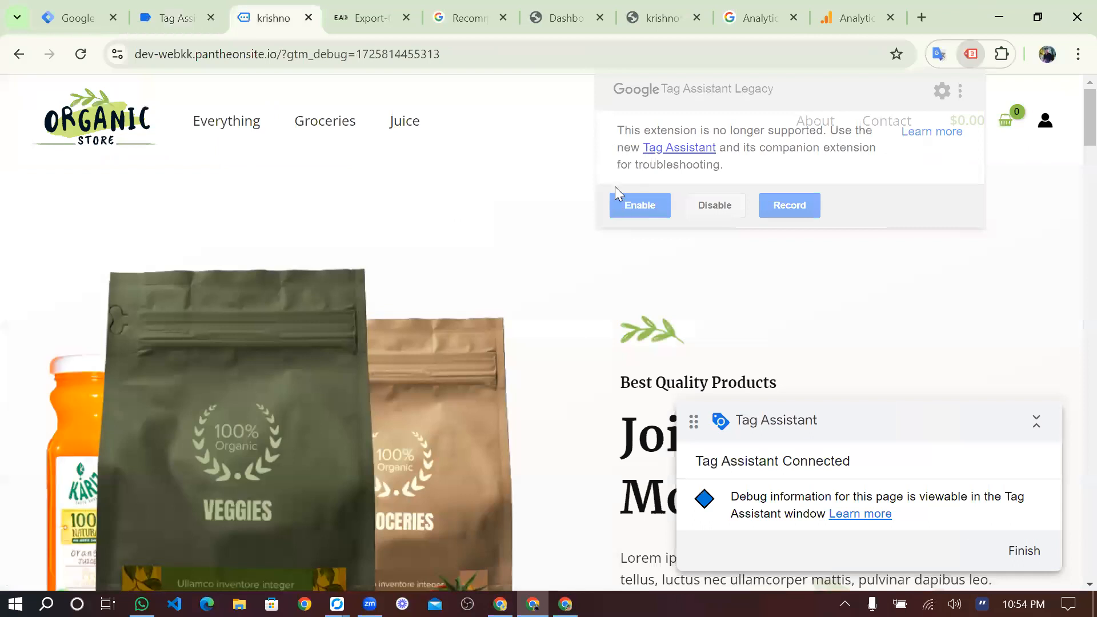
{"action": "left_click", "coordinate": [615, 201]}
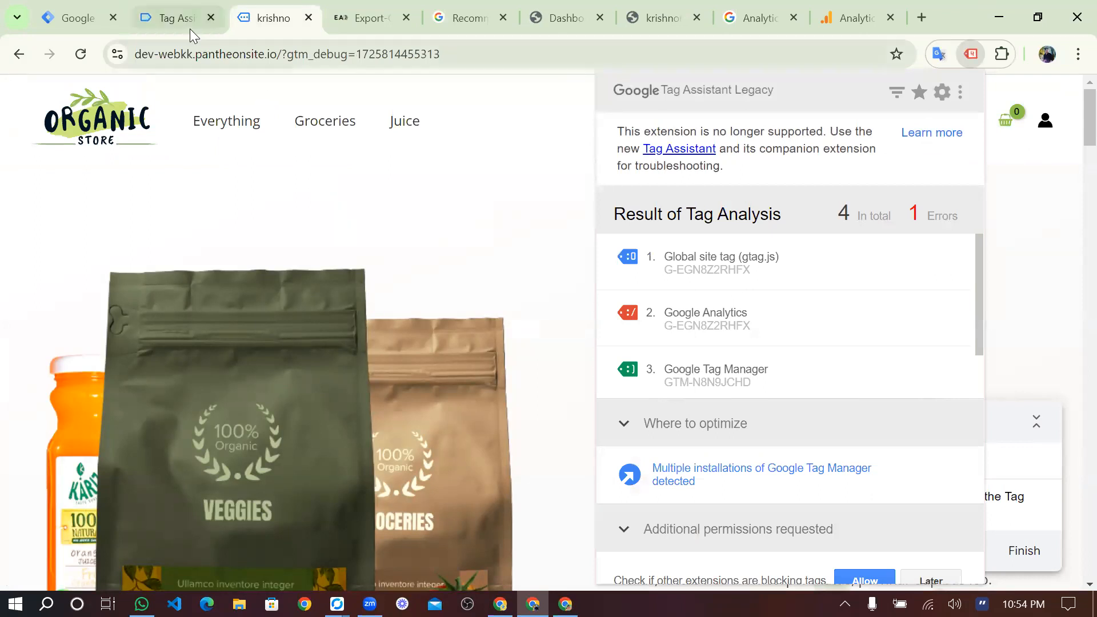
Open the Hand Sanitizer product from the store's Best Selling Products section and return to Tag Assistant
{"action": "left_click", "coordinate": [174, 17]}
{"action": "left_click", "coordinate": [354, 8]}
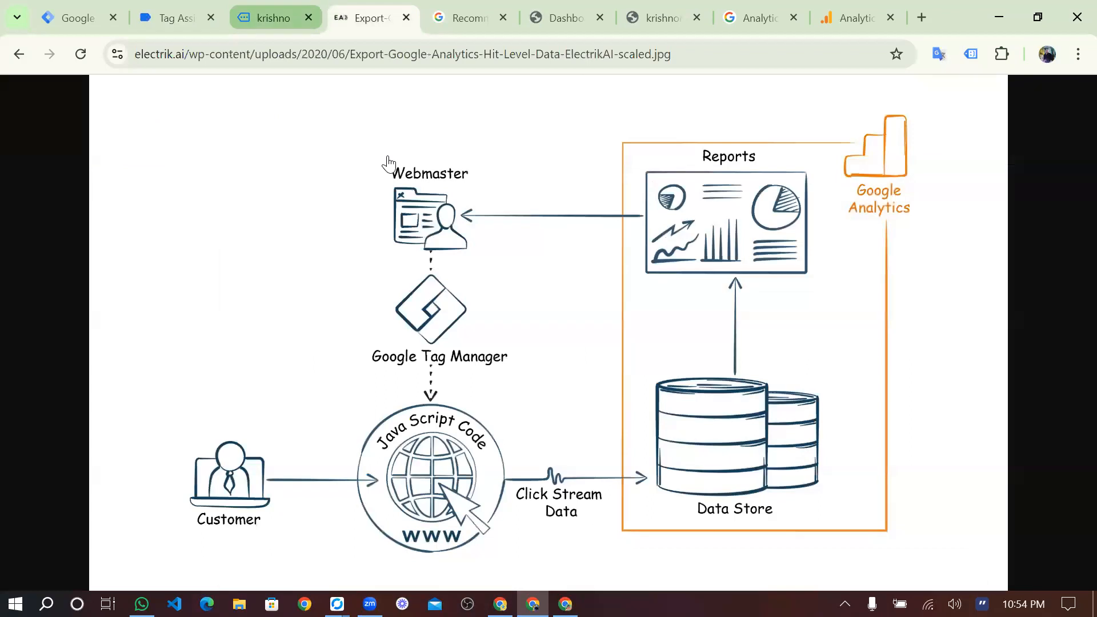
{"action": "scroll", "coordinate": [433, 245], "scroll_direction": "down", "scroll_amount": 15}
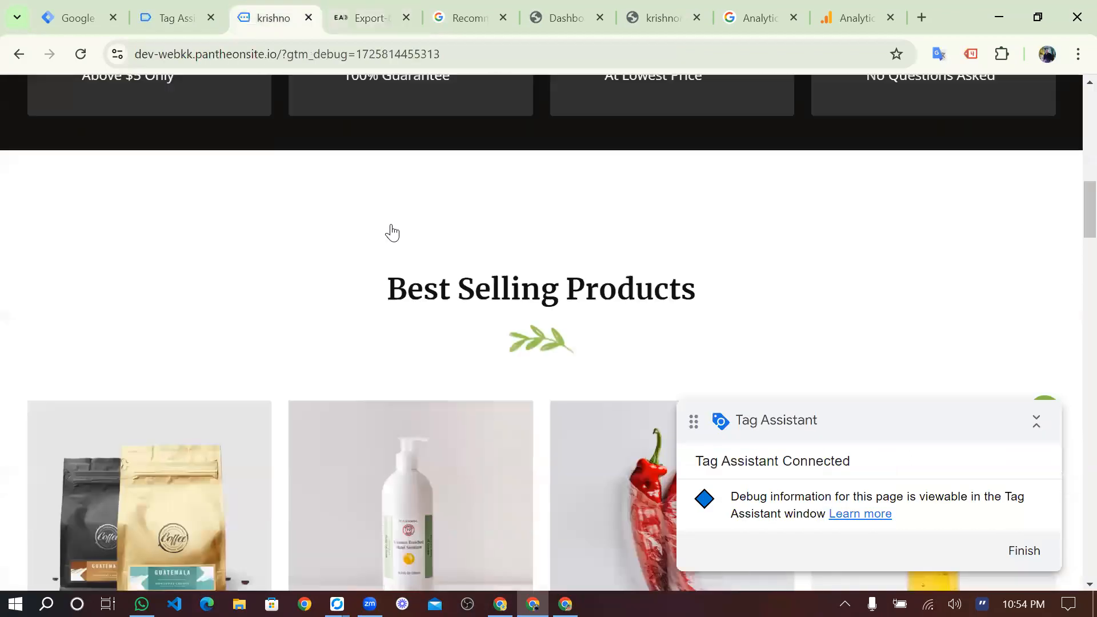
{"action": "left_click", "coordinate": [176, 20]}
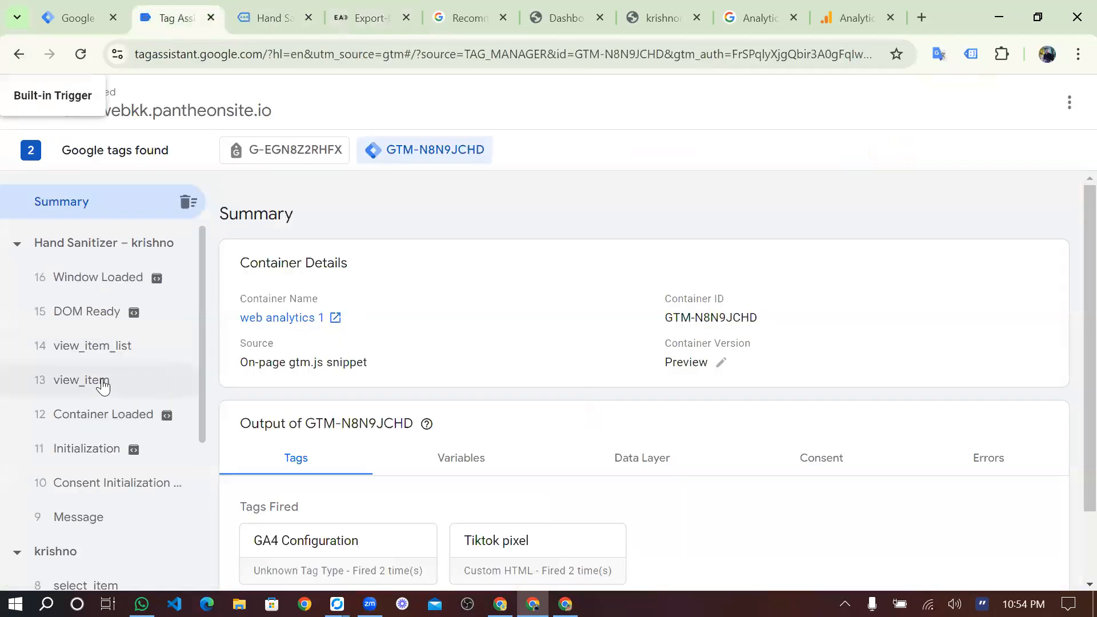
Check which tags fired on the Hand Sanitizer page's view_item event, then return to the container summary
{"action": "left_click", "coordinate": [103, 387]}
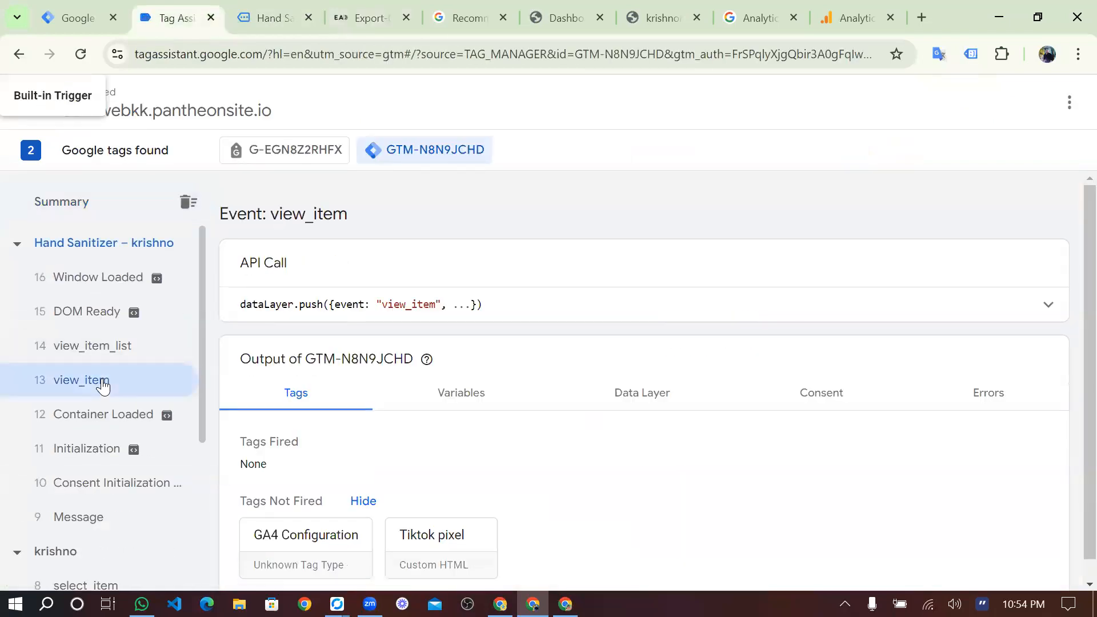
{"action": "scroll", "coordinate": [447, 407], "scroll_direction": "down", "scroll_amount": 1}
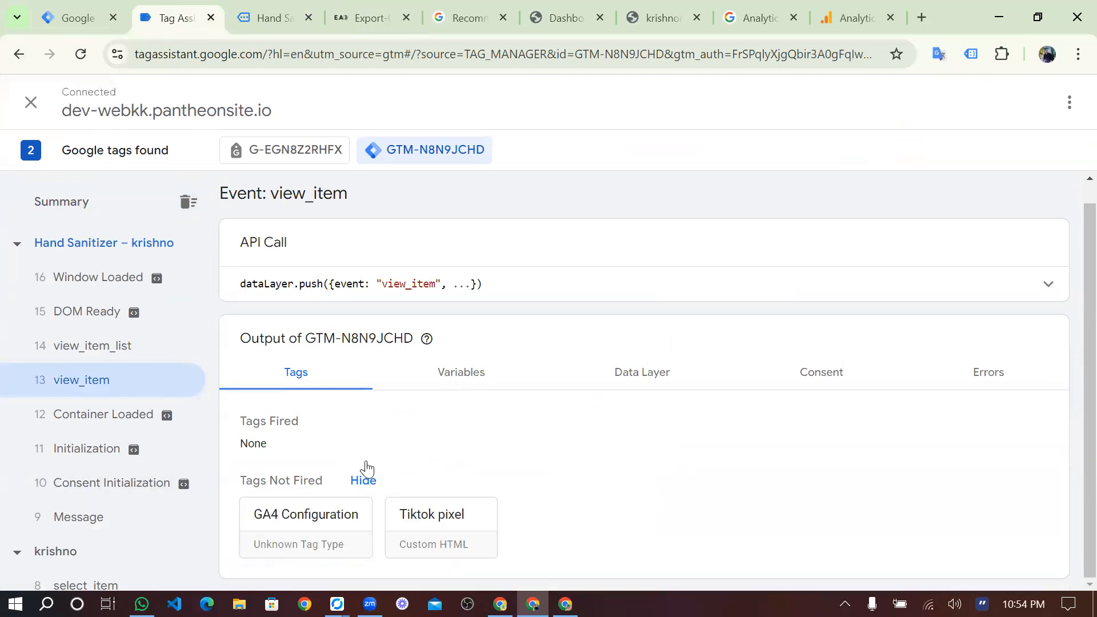
{"action": "scroll", "coordinate": [119, 478], "scroll_direction": "down", "scroll_amount": 3}
{"action": "scroll", "coordinate": [118, 479], "scroll_direction": "up", "scroll_amount": 3}
{"action": "left_click", "coordinate": [86, 197]}
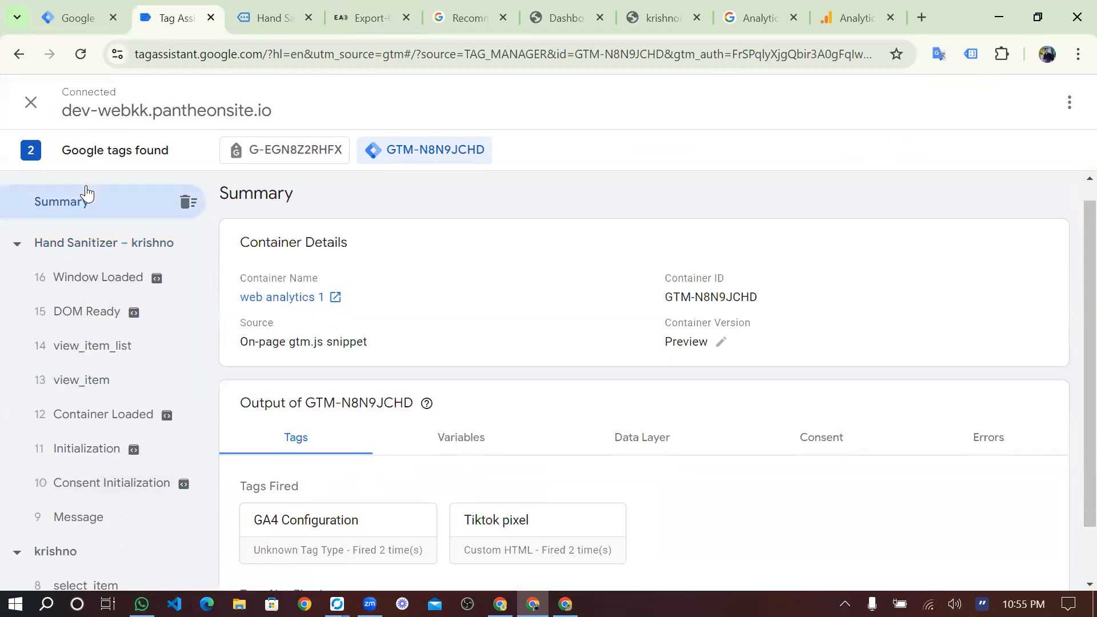
Compare the Hand Sanitizer product page with the Tags Fired list in the Tag Assistant summary
{"action": "left_click", "coordinate": [273, 17]}
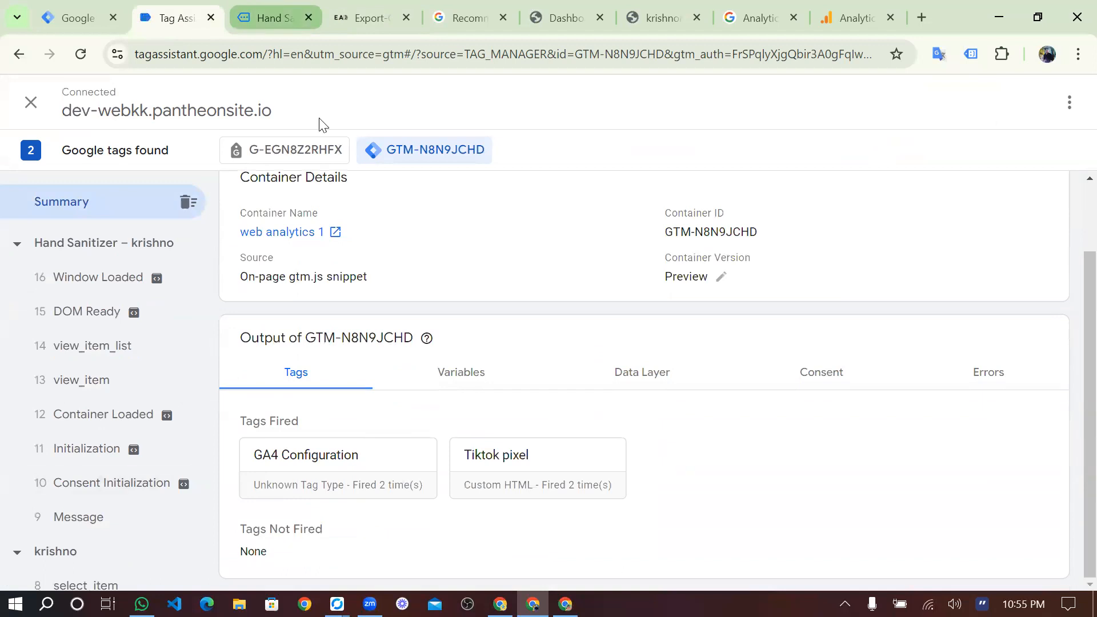
{"action": "scroll", "coordinate": [394, 335], "scroll_direction": "down", "scroll_amount": 10}
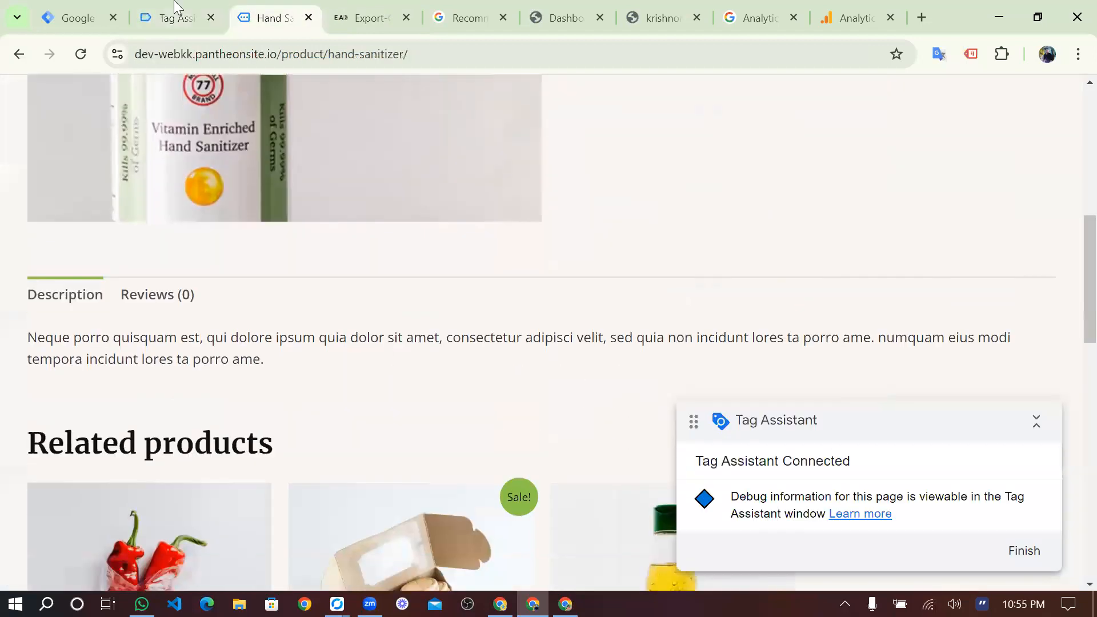
{"action": "scroll", "coordinate": [334, 288], "scroll_direction": "up", "scroll_amount": 15}
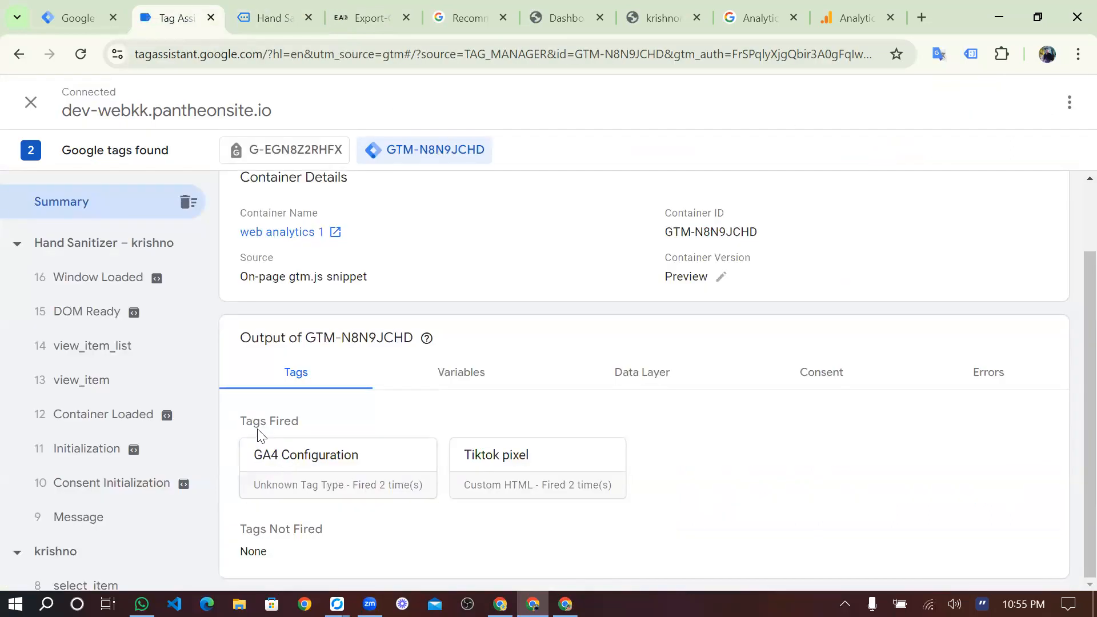
{"action": "left_click_drag", "start_coordinate": [242, 427], "coordinate": [311, 430]}
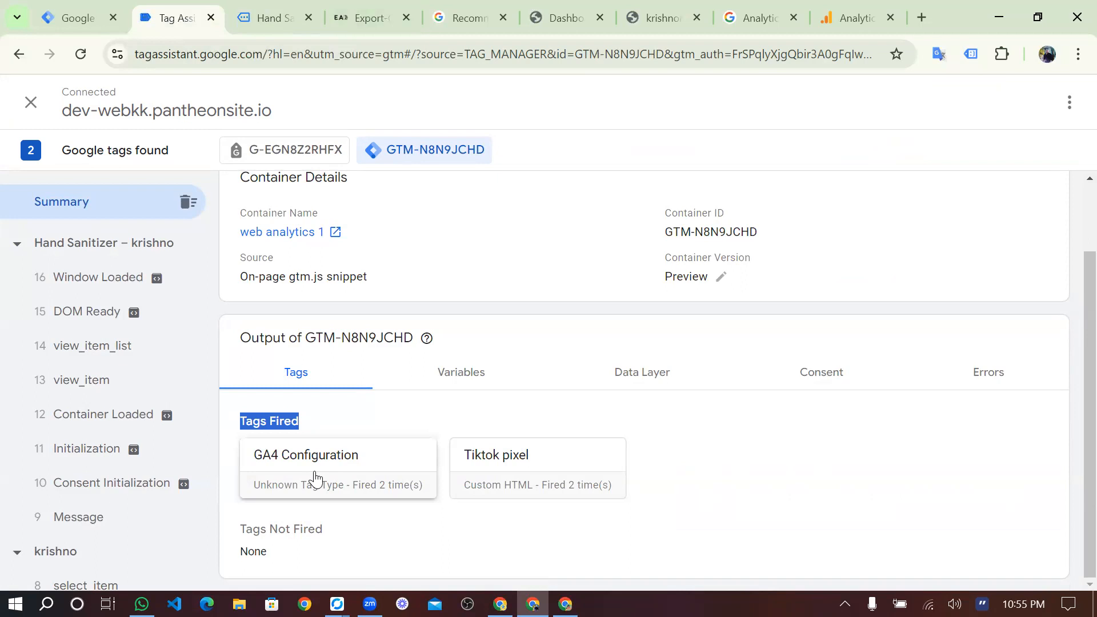
{"action": "left_click", "coordinate": [280, 18]}
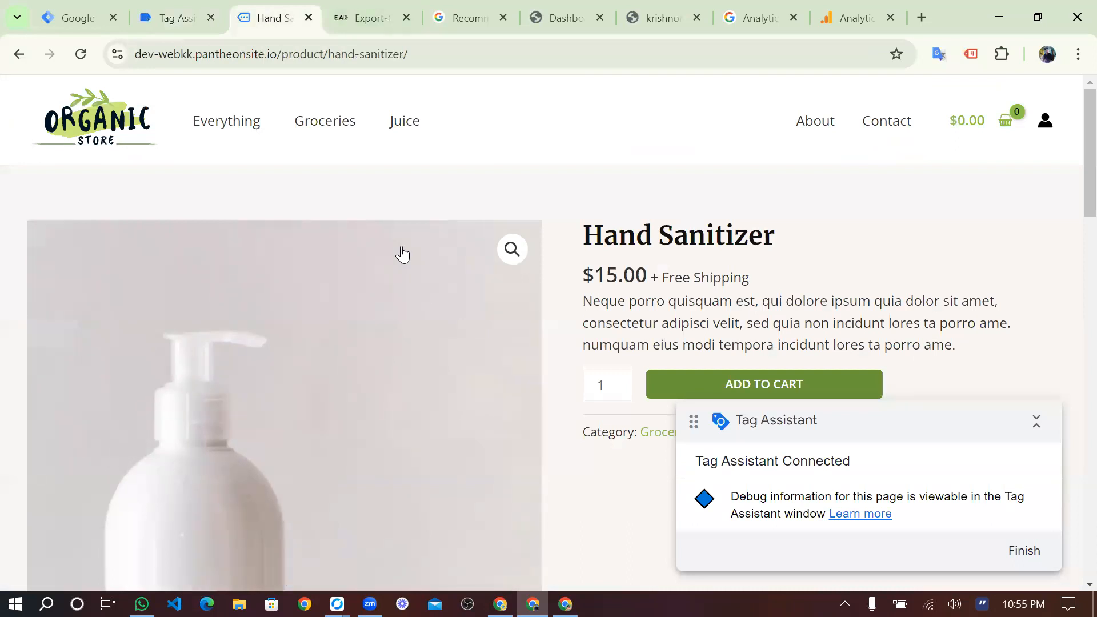
{"action": "left_click", "coordinate": [181, 18]}
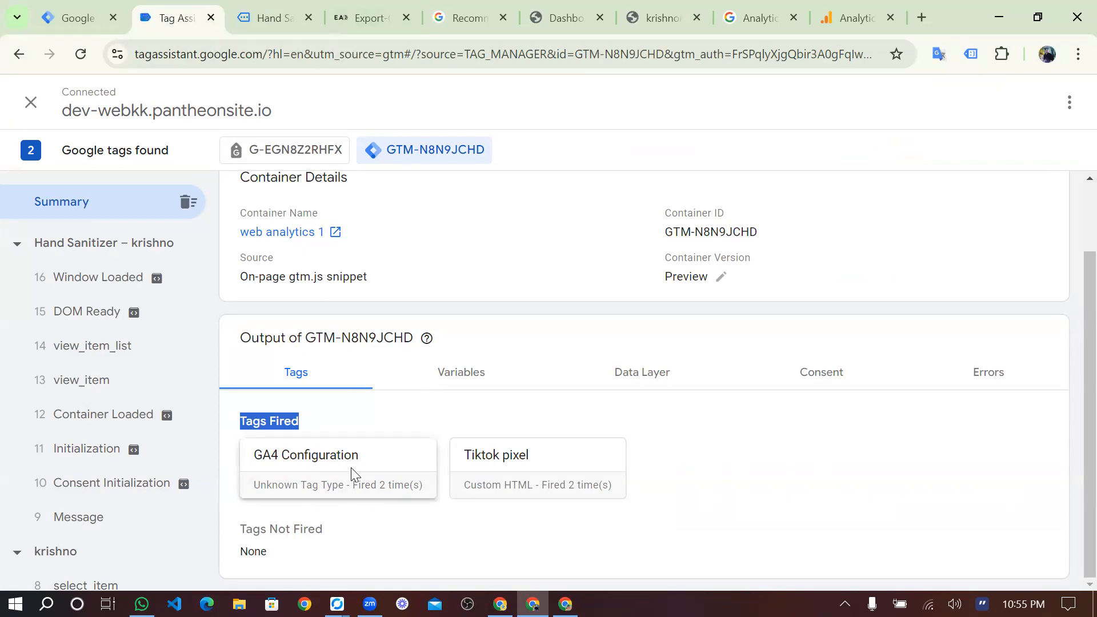
{"action": "left_click", "coordinate": [352, 415]}
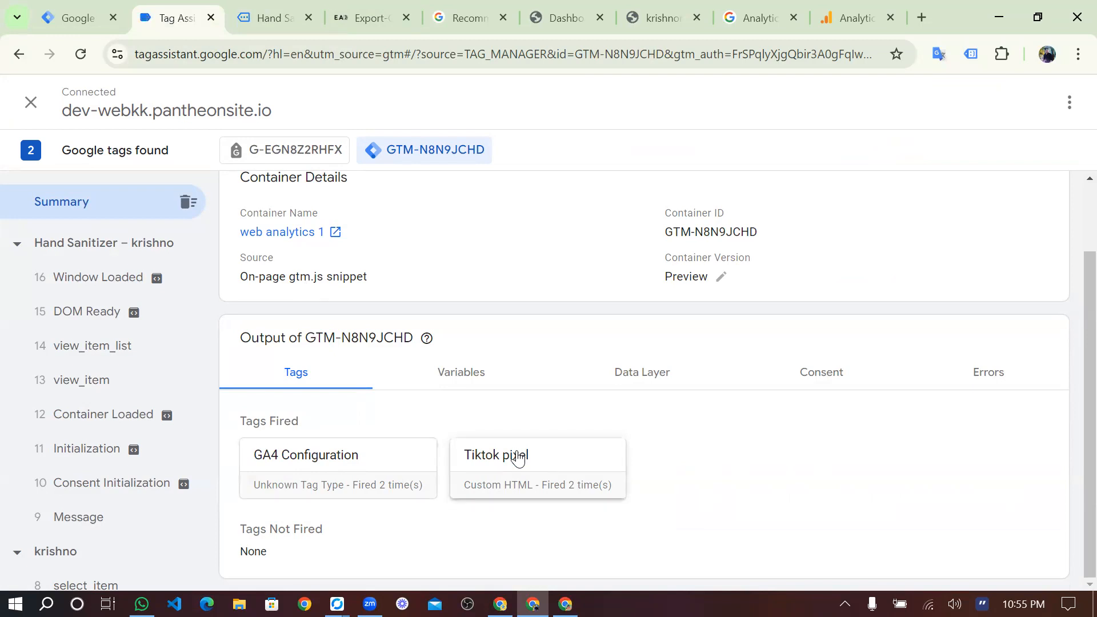
Examine the Hand Sanitizer page's view_item event and expand its dataLayer.push API call to read the ecommerce data
{"action": "left_click", "coordinate": [80, 382]}
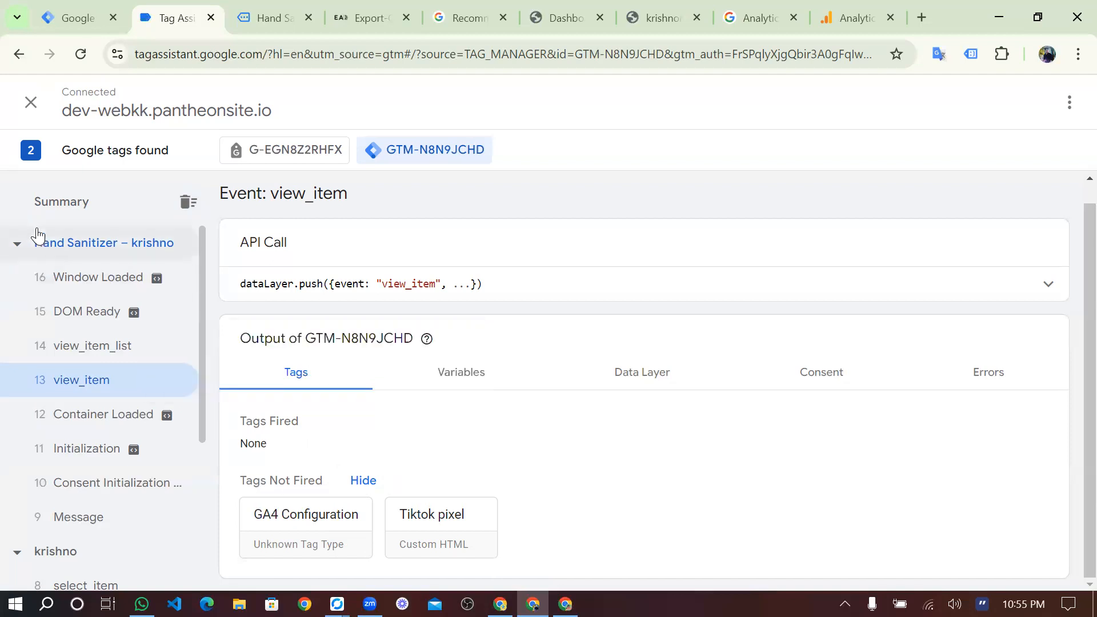
{"action": "left_click", "coordinate": [74, 223]}
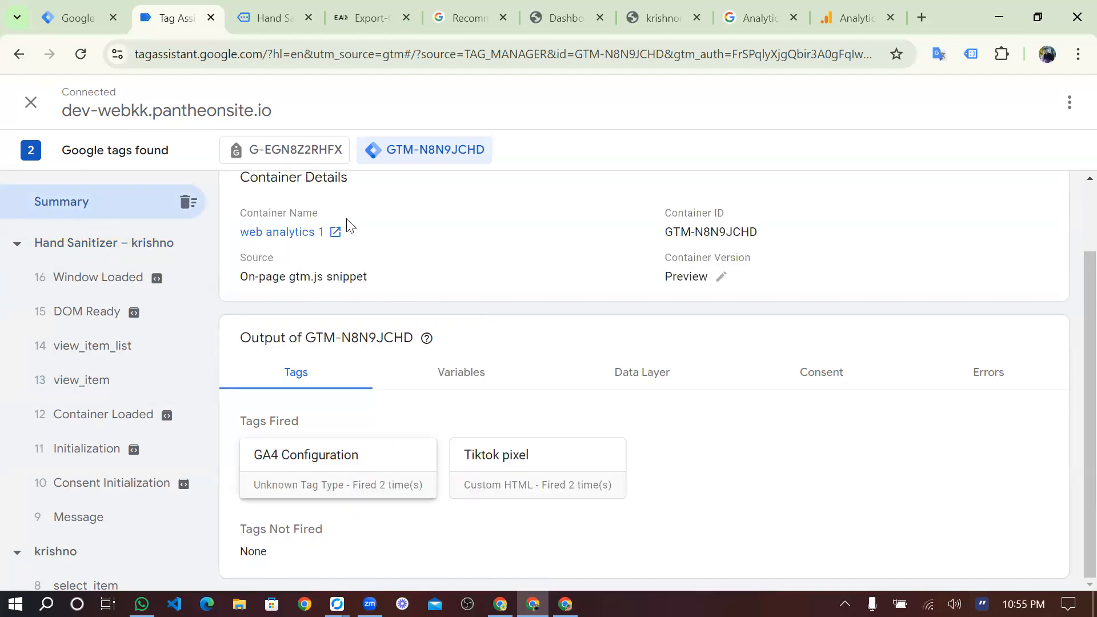
{"action": "left_click", "coordinate": [292, 8]}
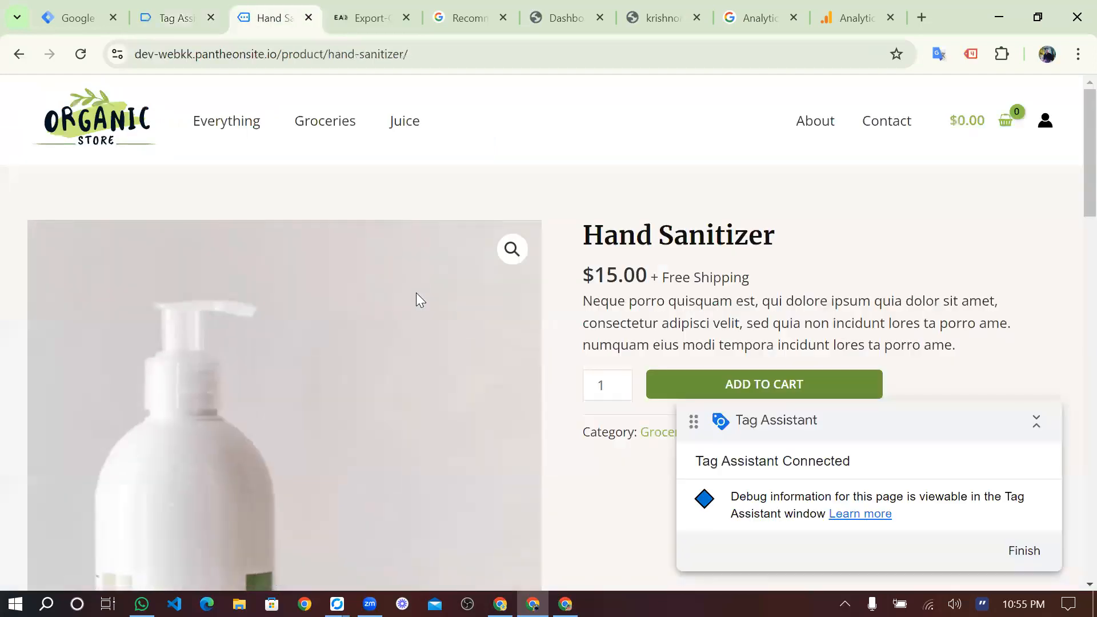
{"action": "left_click", "coordinate": [169, 8]}
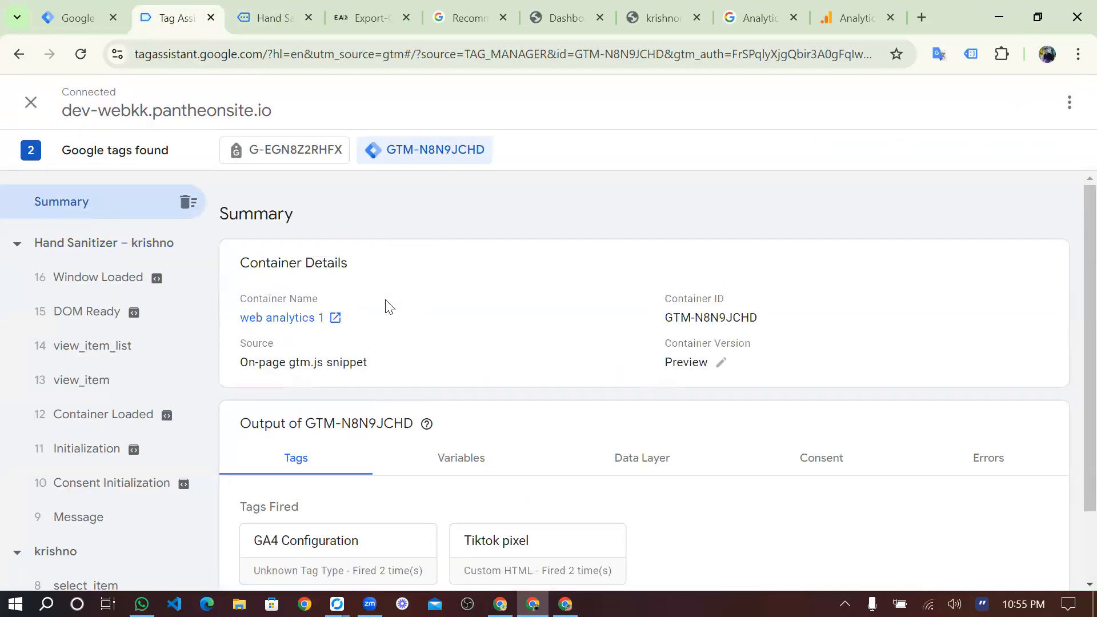
{"action": "left_click", "coordinate": [104, 377]}
{"action": "left_click", "coordinate": [627, 304]}
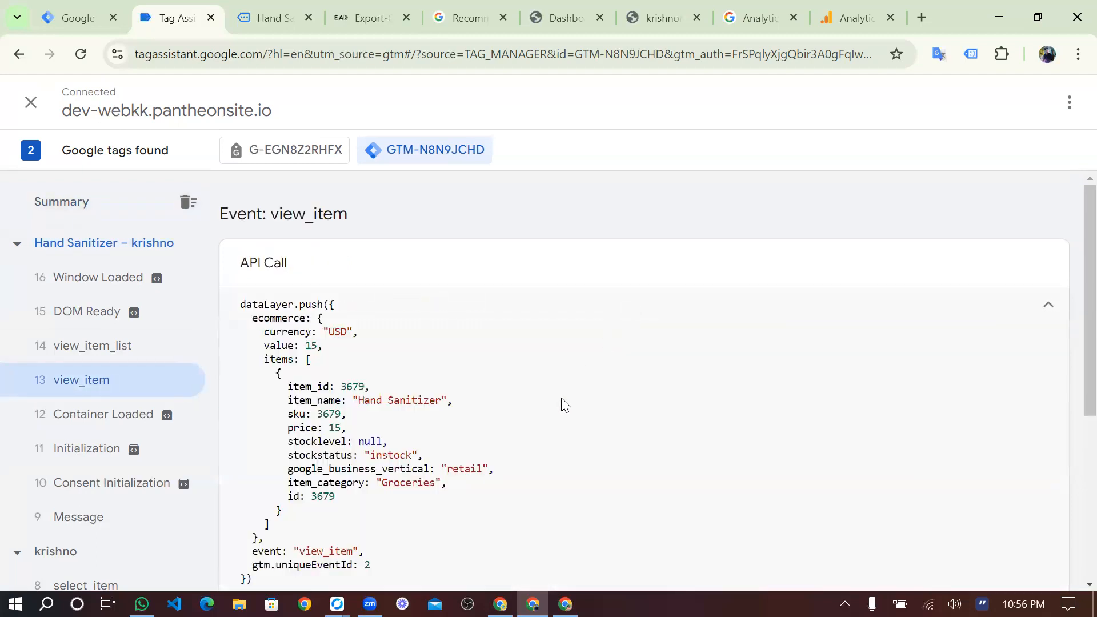
{"action": "scroll", "coordinate": [564, 404], "scroll_direction": "down", "scroll_amount": 2}
{"action": "scroll", "coordinate": [565, 405], "scroll_direction": "up", "scroll_amount": 1}
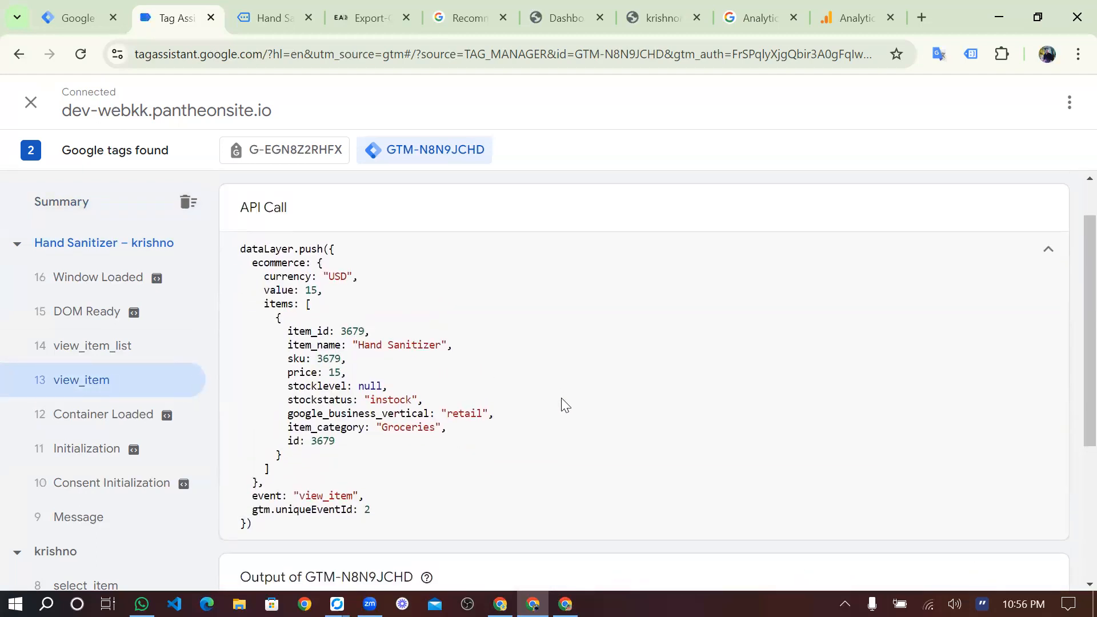
Switch to Google Analytics, reselect the webvisionsbd.com property and filter its data streams to Web
{"action": "left_click", "coordinate": [843, 18]}
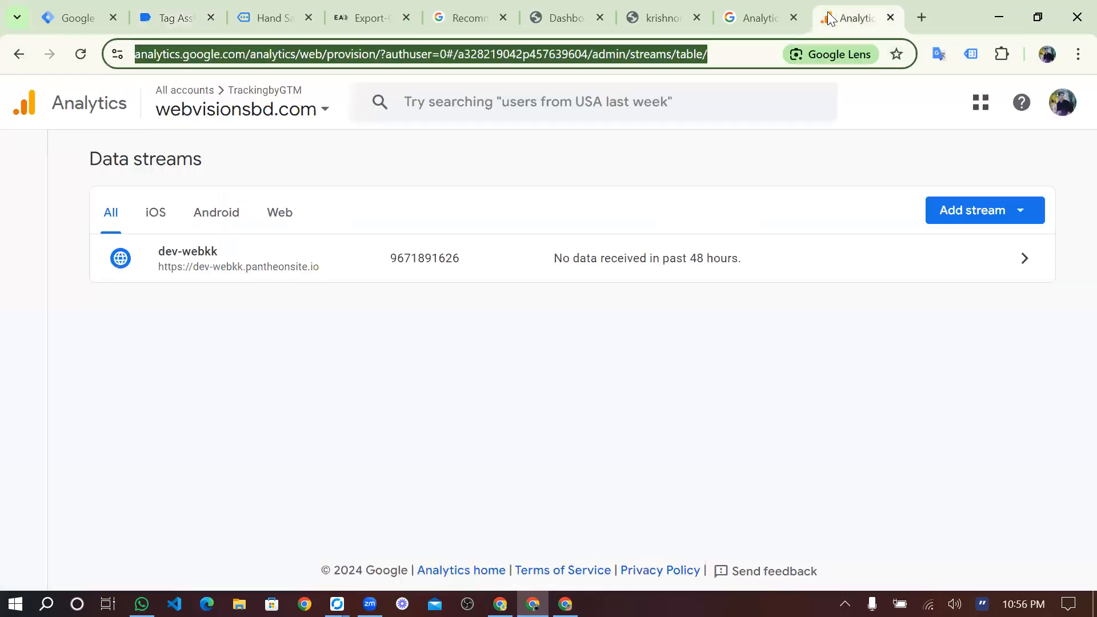
{"action": "left_click", "coordinate": [229, 120]}
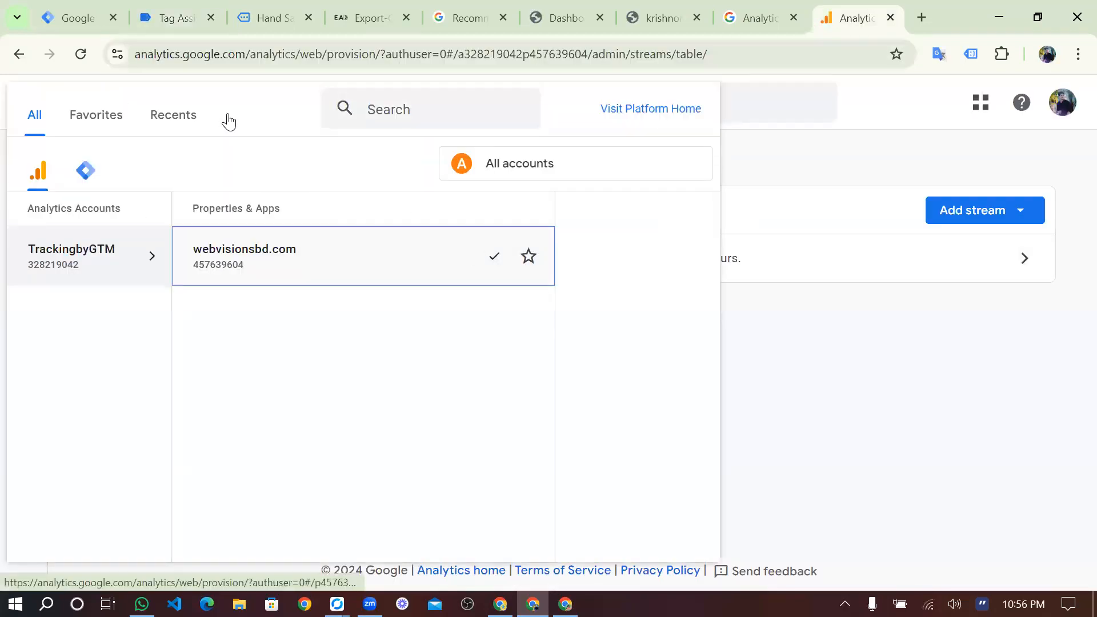
{"action": "left_click", "coordinate": [476, 251]}
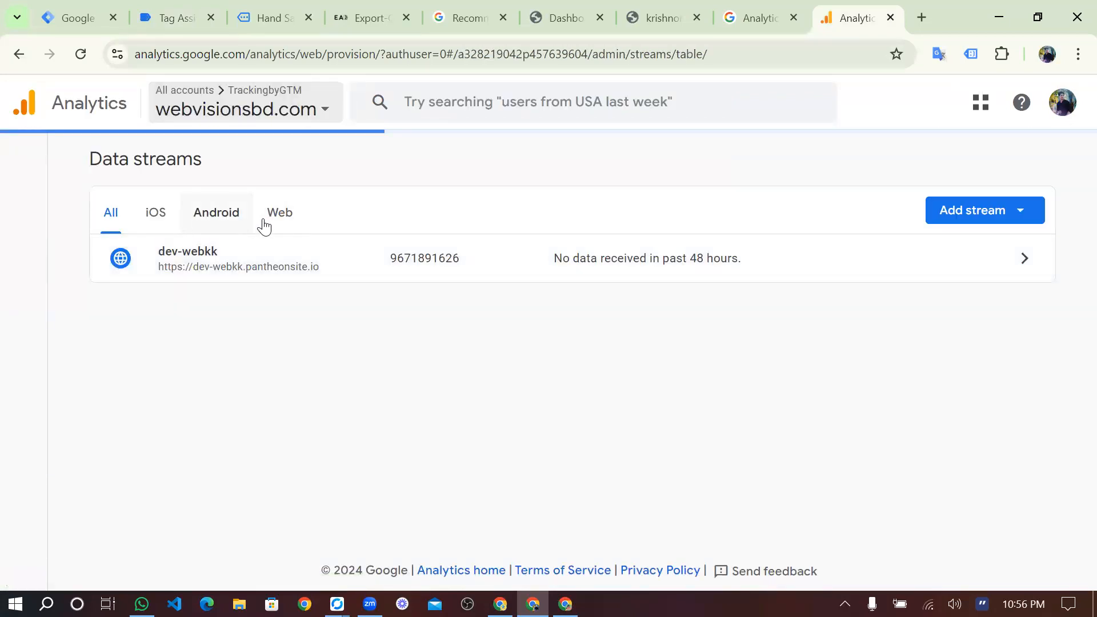
{"action": "left_click", "coordinate": [269, 228]}
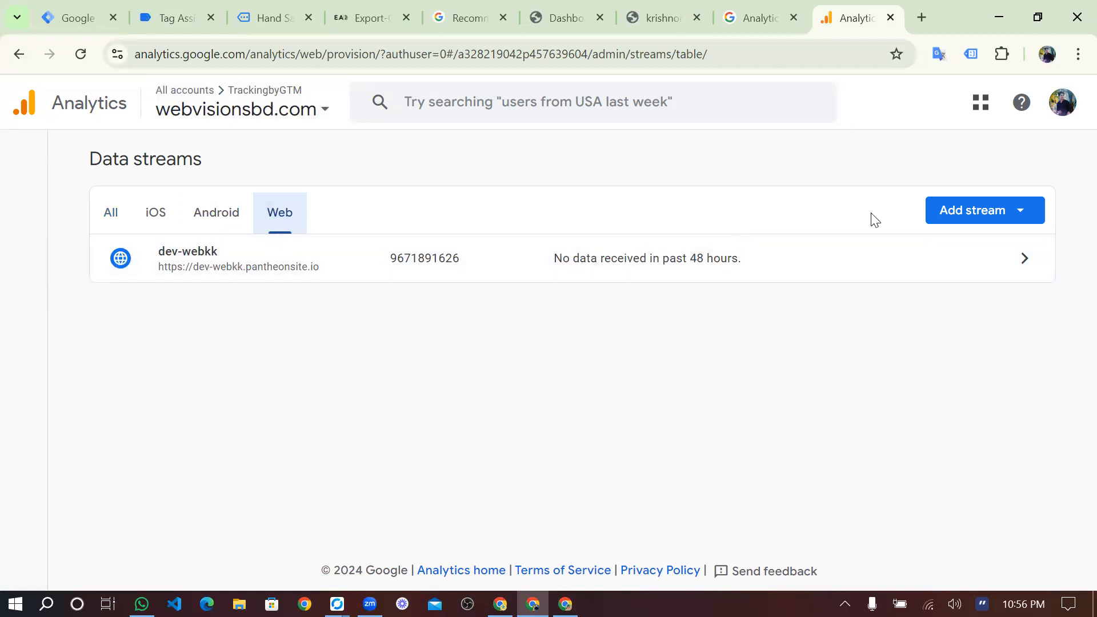
Review the dev-webkk web stream's details, including its delete option, then return to the data streams list
{"action": "left_click", "coordinate": [1001, 210]}
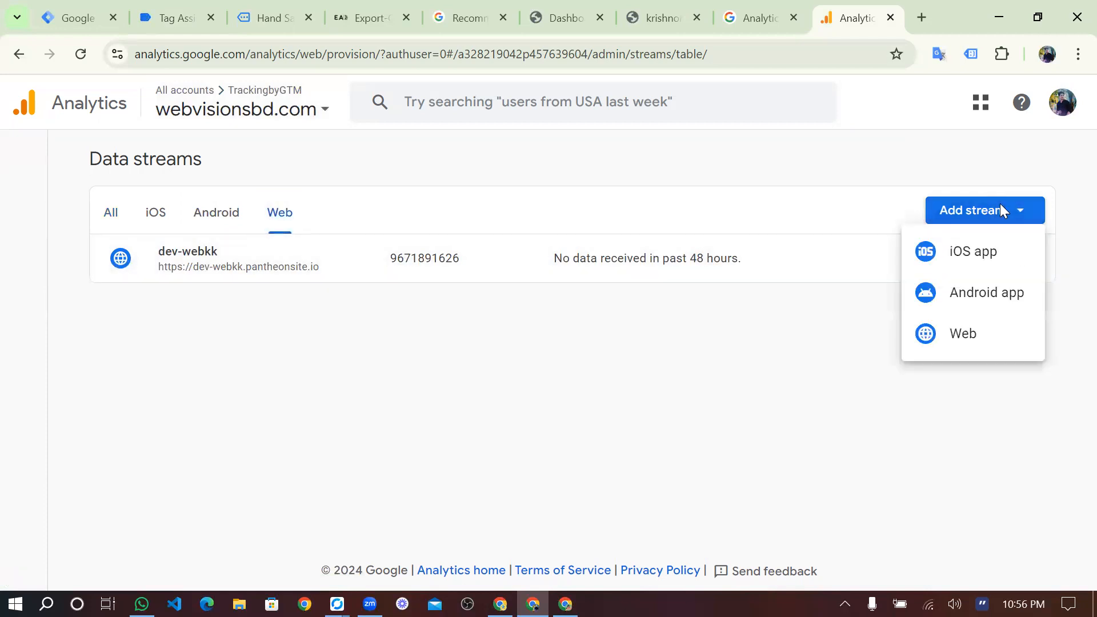
{"action": "left_click", "coordinate": [199, 253]}
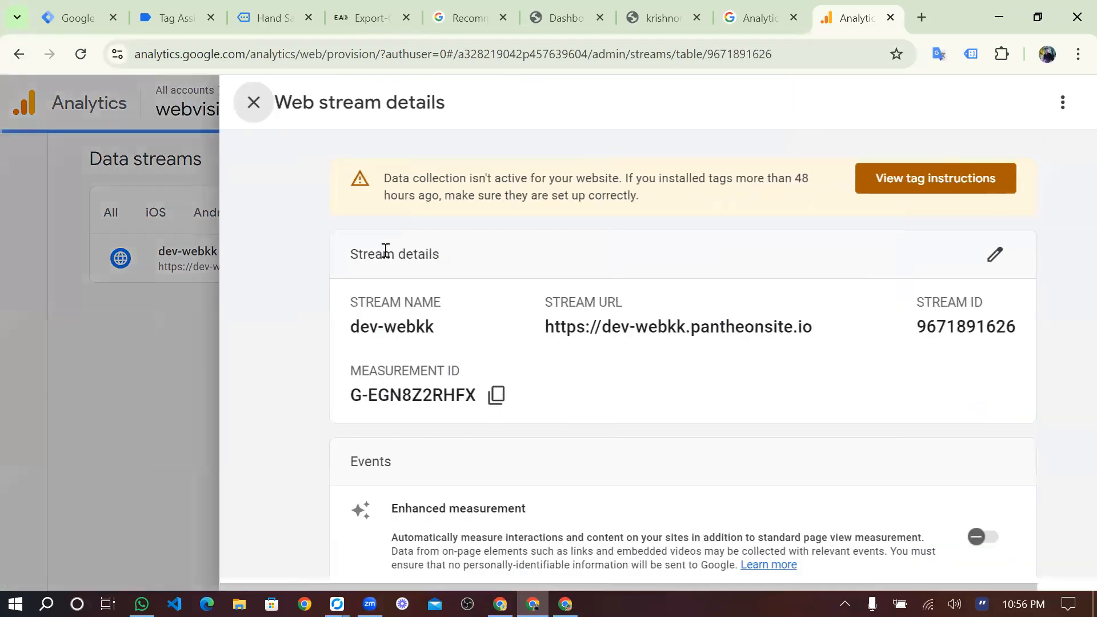
{"action": "scroll", "coordinate": [685, 431], "scroll_direction": "down", "scroll_amount": 10}
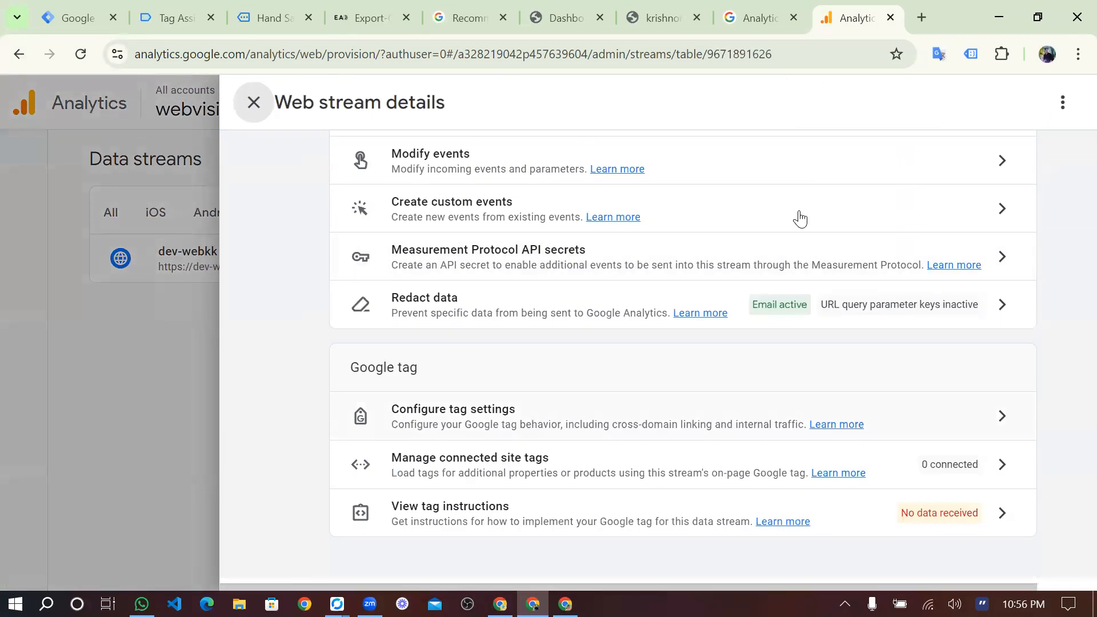
{"action": "scroll", "coordinate": [857, 171], "scroll_direction": "up", "scroll_amount": 10}
{"action": "left_click", "coordinate": [1061, 103]}
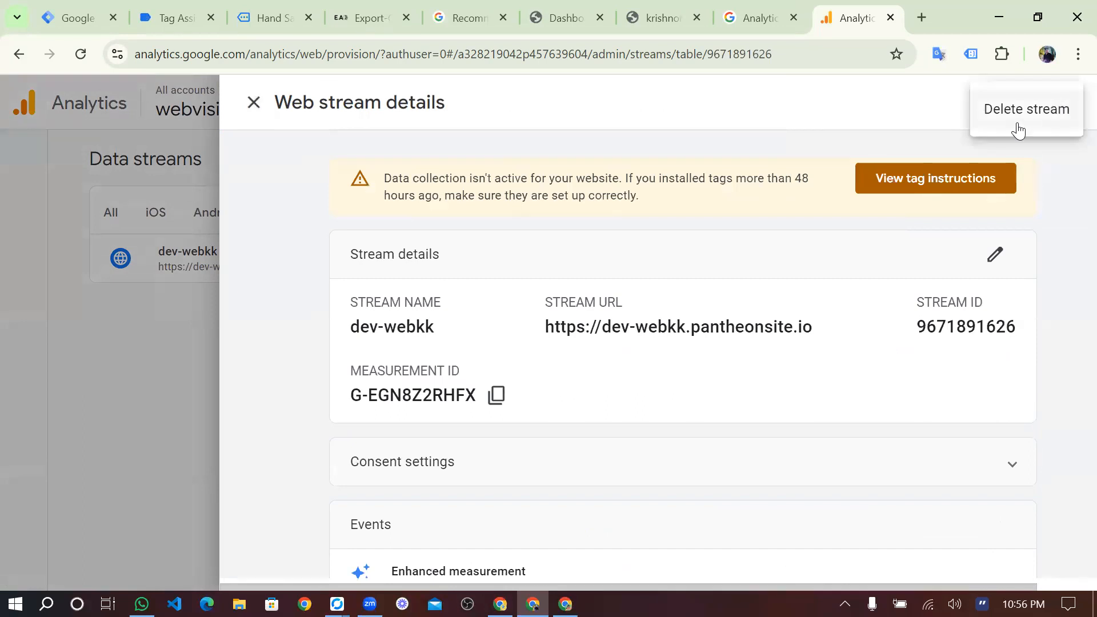
{"action": "left_click", "coordinate": [252, 106]}
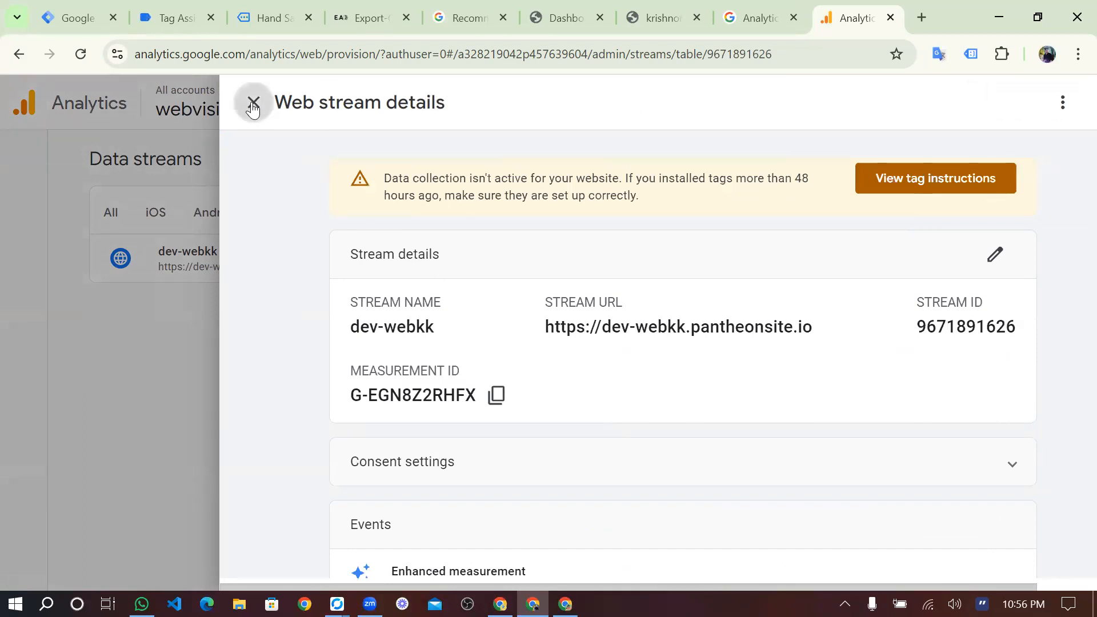
{"action": "left_click", "coordinate": [253, 104]}
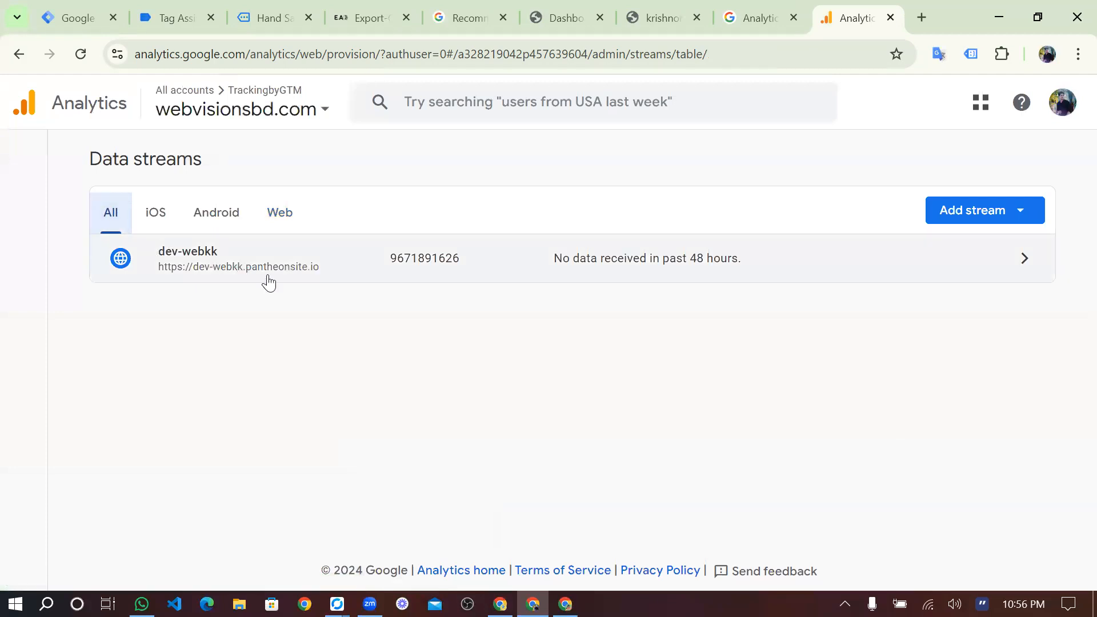
Reload Analytics, dismiss the key events notice and open DebugView from the property's data display settings
{"action": "left_click", "coordinate": [88, 51]}
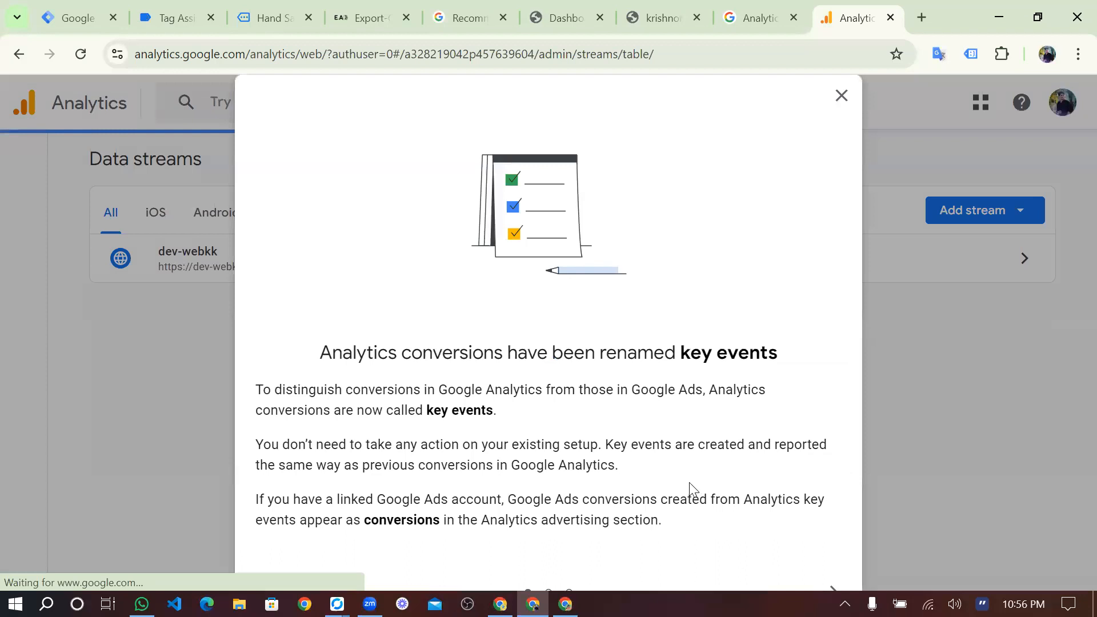
{"action": "left_click", "coordinate": [843, 98]}
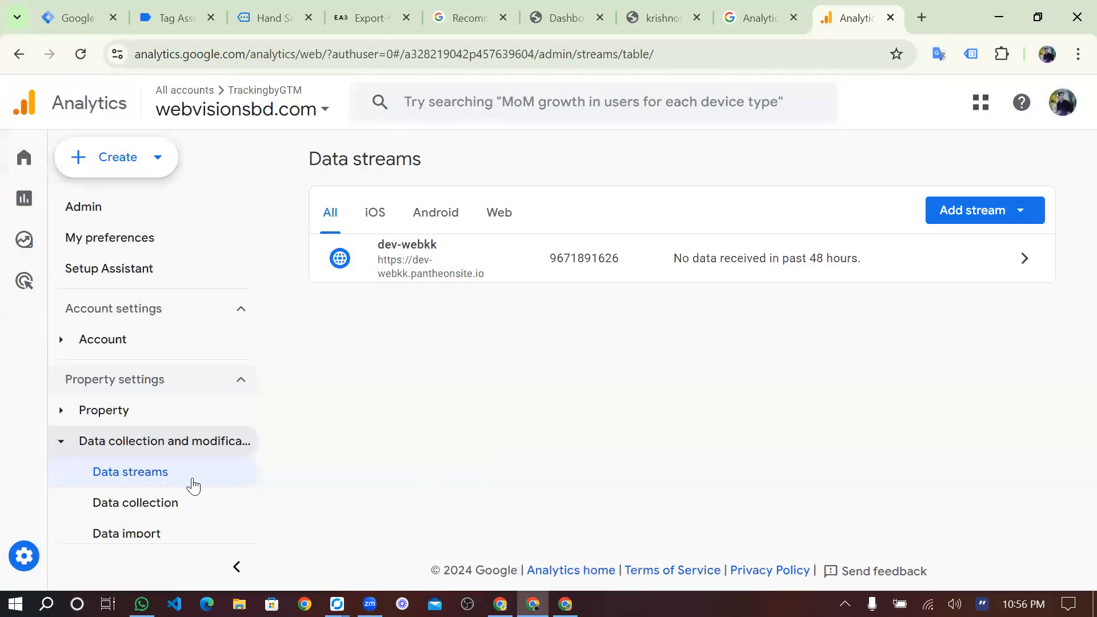
{"action": "scroll", "coordinate": [189, 480], "scroll_direction": "down", "scroll_amount": 3}
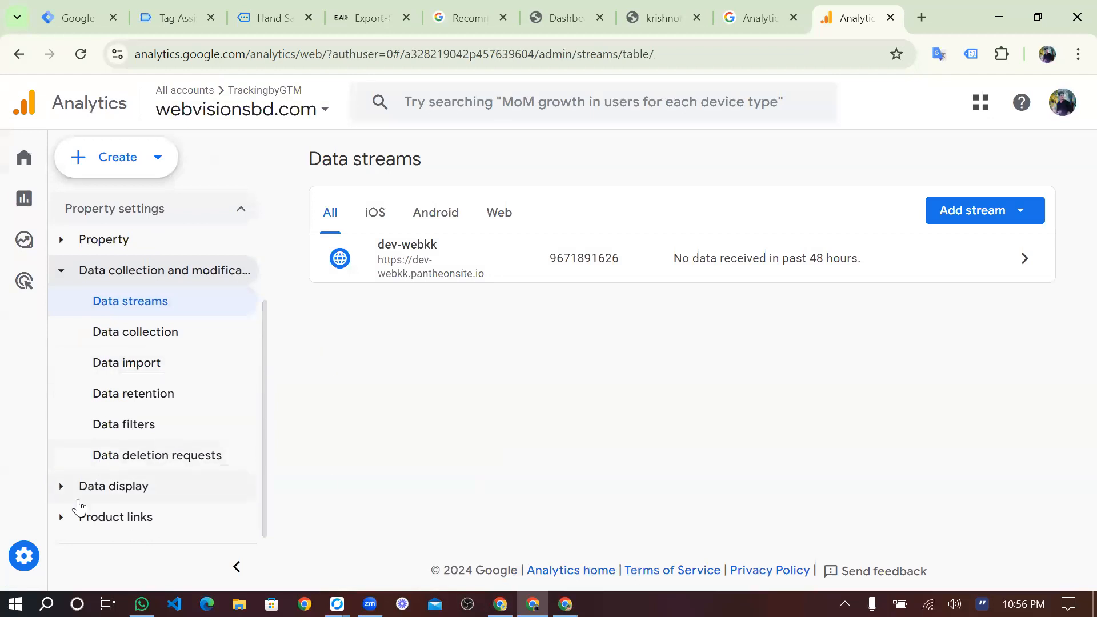
{"action": "left_click", "coordinate": [21, 567]}
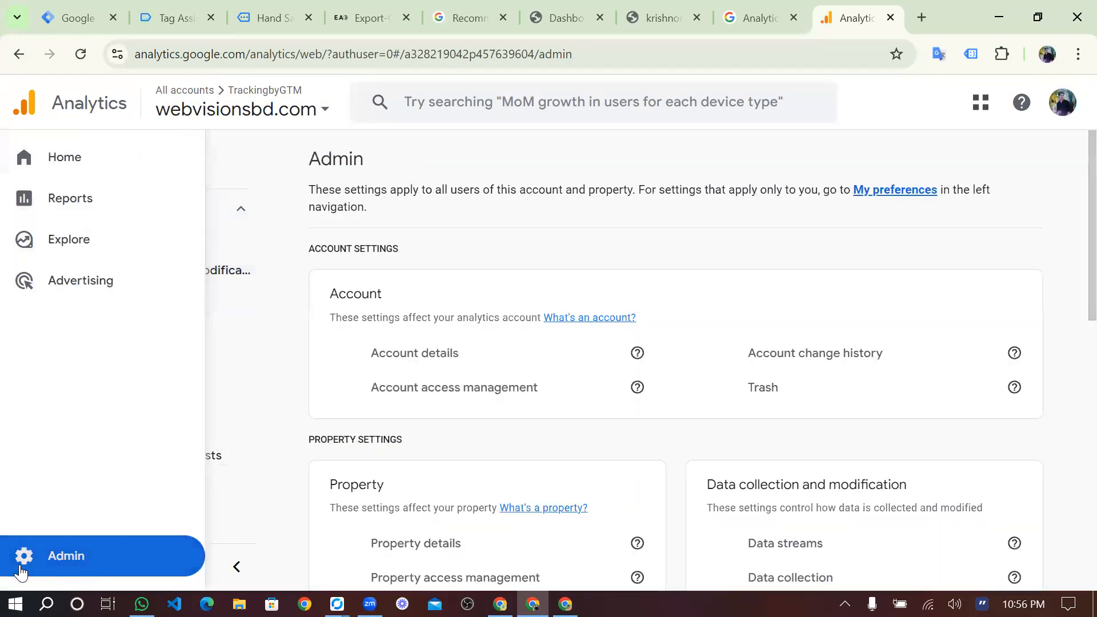
{"action": "scroll", "coordinate": [390, 476], "scroll_direction": "down", "scroll_amount": 4}
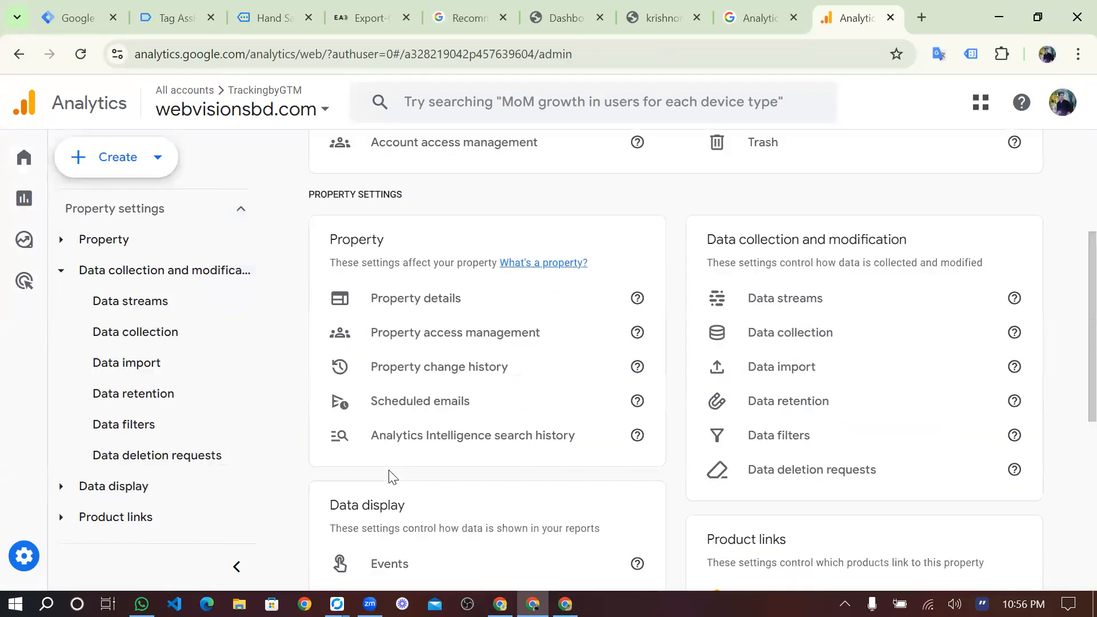
{"action": "scroll", "coordinate": [390, 476], "scroll_direction": "down", "scroll_amount": 6}
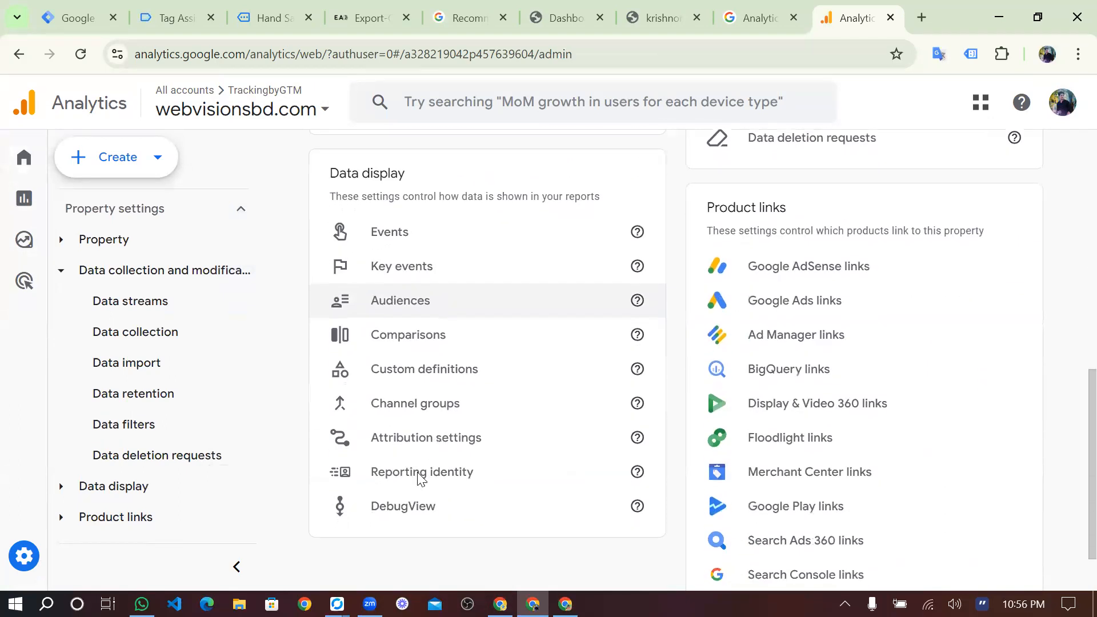
{"action": "left_click", "coordinate": [432, 500]}
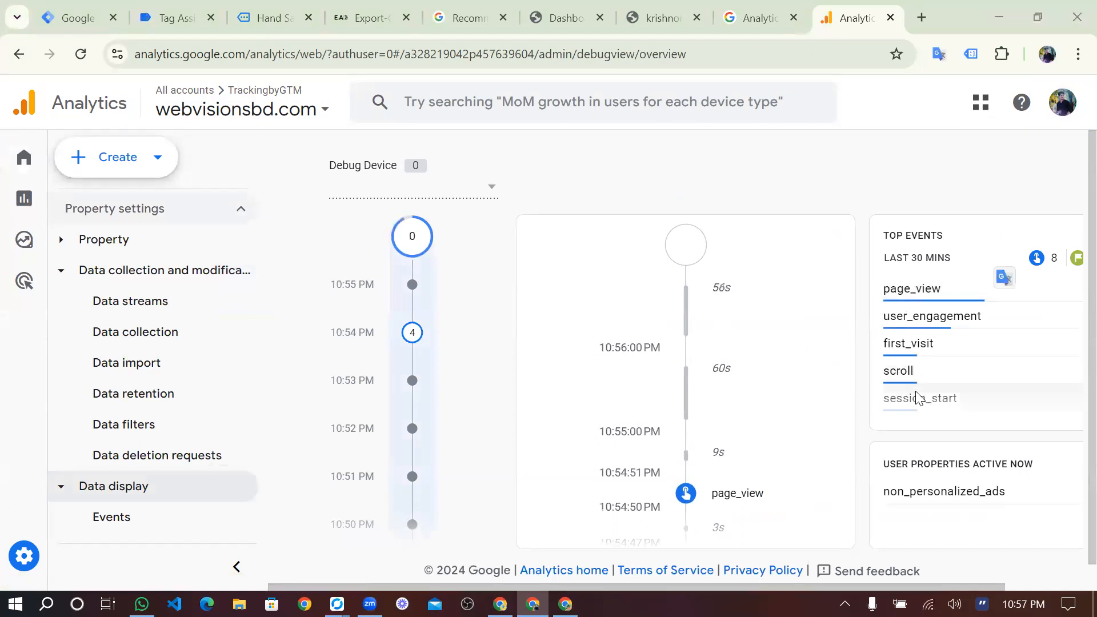
Choose Google as the debug device in DebugView and compare it with the open Hand Sanitizer product page
{"action": "scroll", "coordinate": [935, 412], "scroll_direction": "down", "scroll_amount": 1}
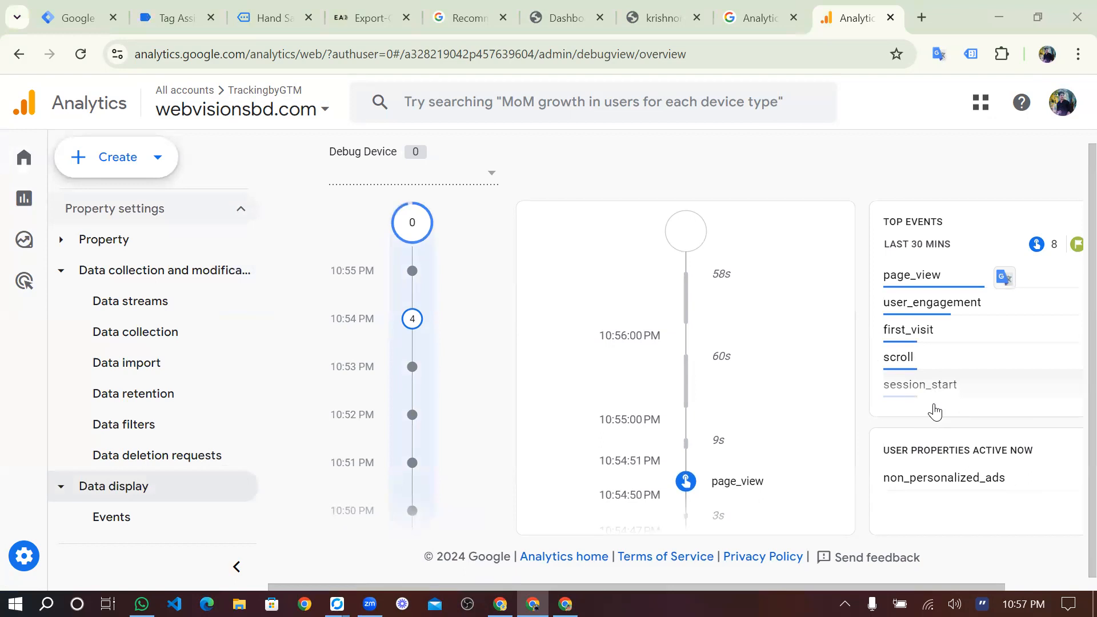
{"action": "scroll", "coordinate": [914, 400], "scroll_direction": "up", "scroll_amount": 1}
{"action": "left_click", "coordinate": [483, 194]}
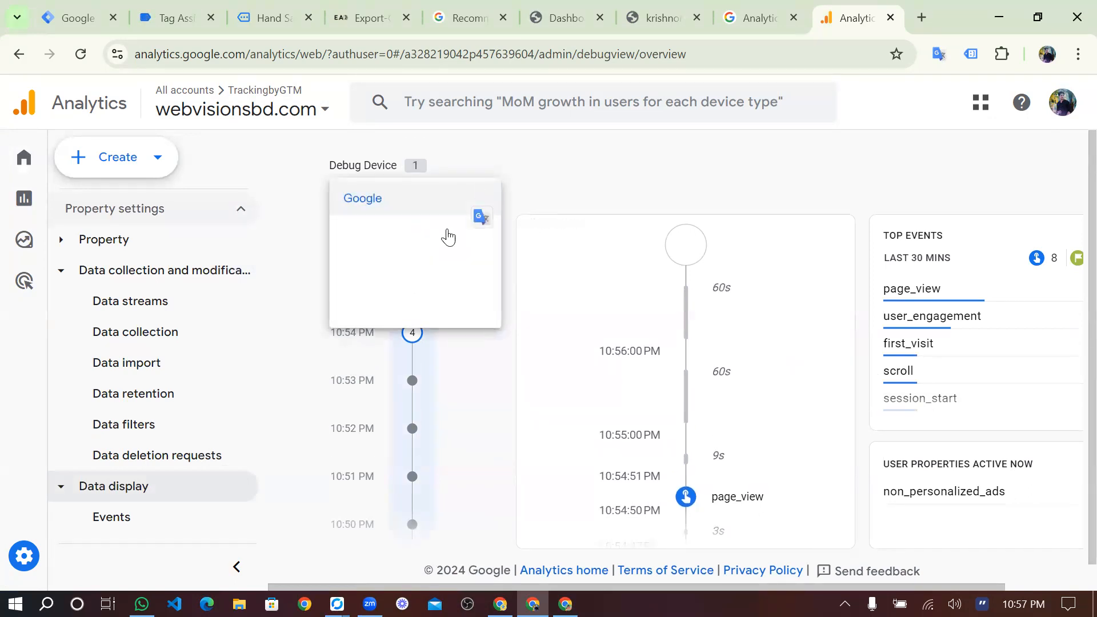
{"action": "left_click", "coordinate": [437, 211]}
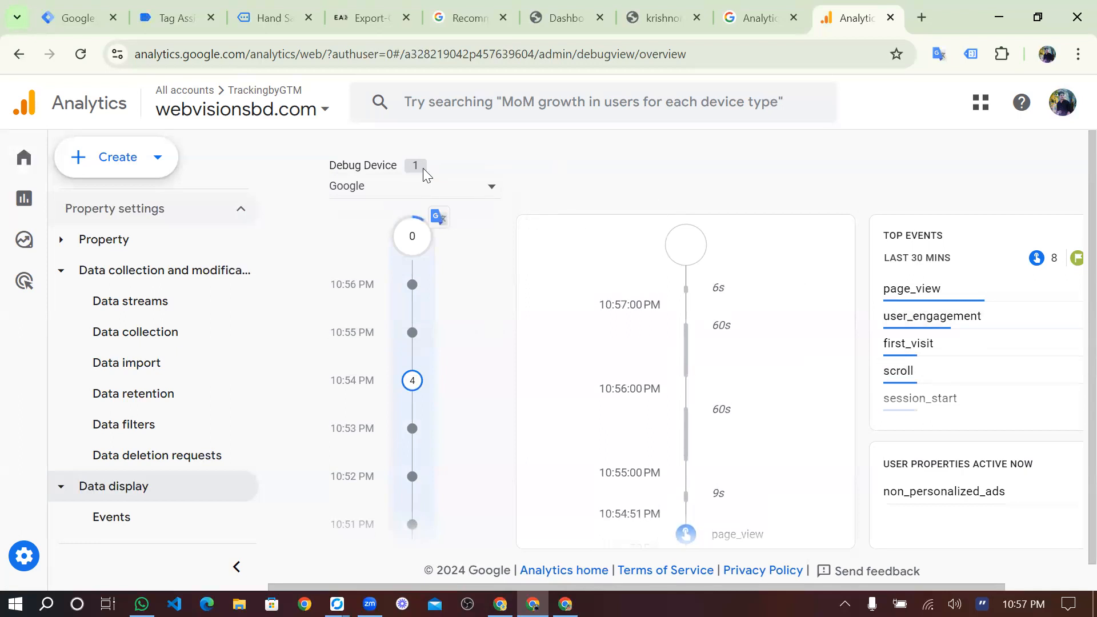
{"action": "left_click", "coordinate": [247, 16]}
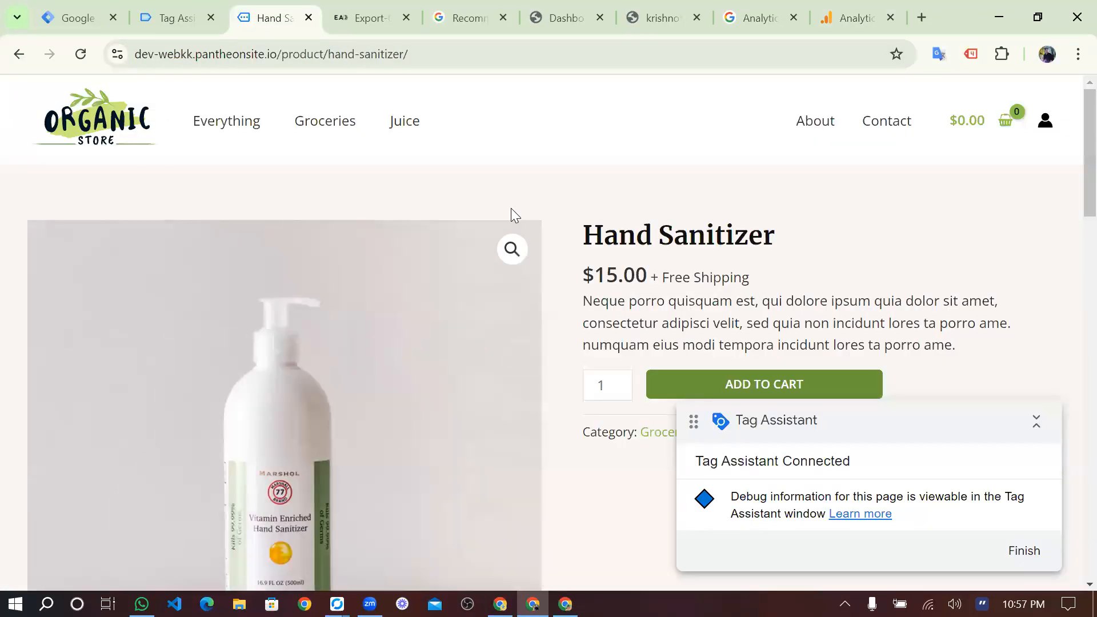
{"action": "left_click", "coordinate": [835, 18]}
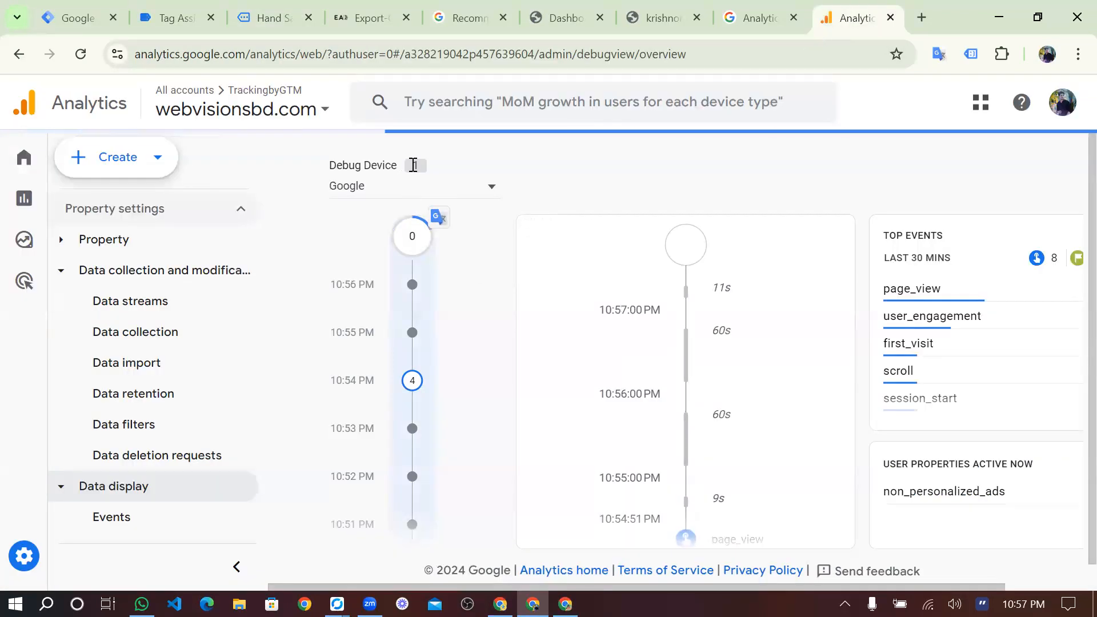
Examine the Analytics home overview, focusing on active users in the last 30 minutes and their country
{"action": "mouse_move", "coordinate": [17, 166]}
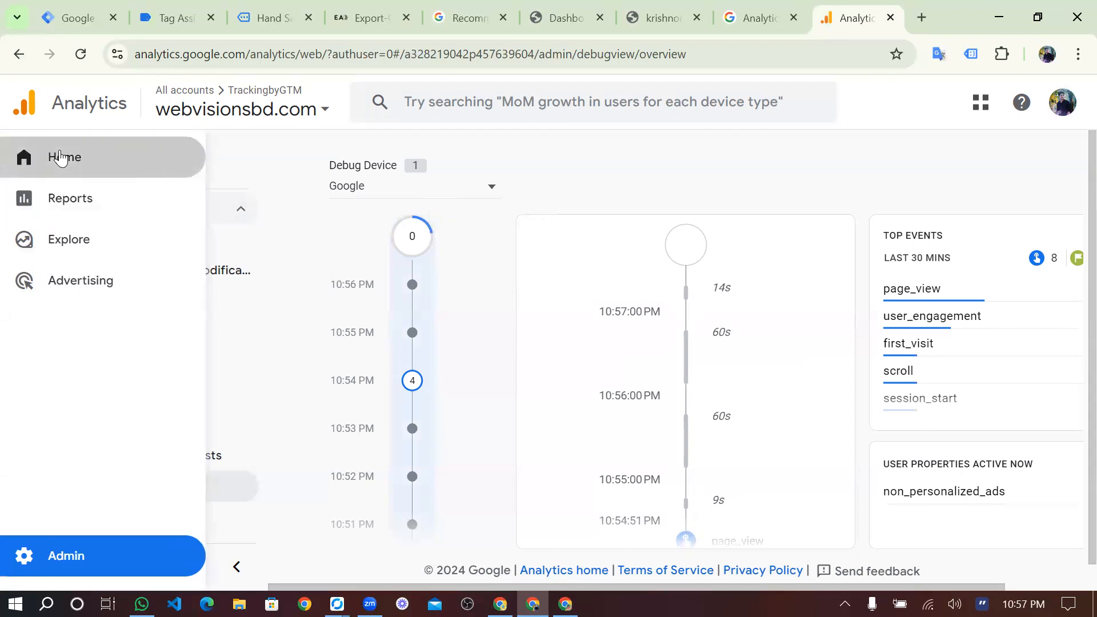
{"action": "left_click", "coordinate": [60, 158]}
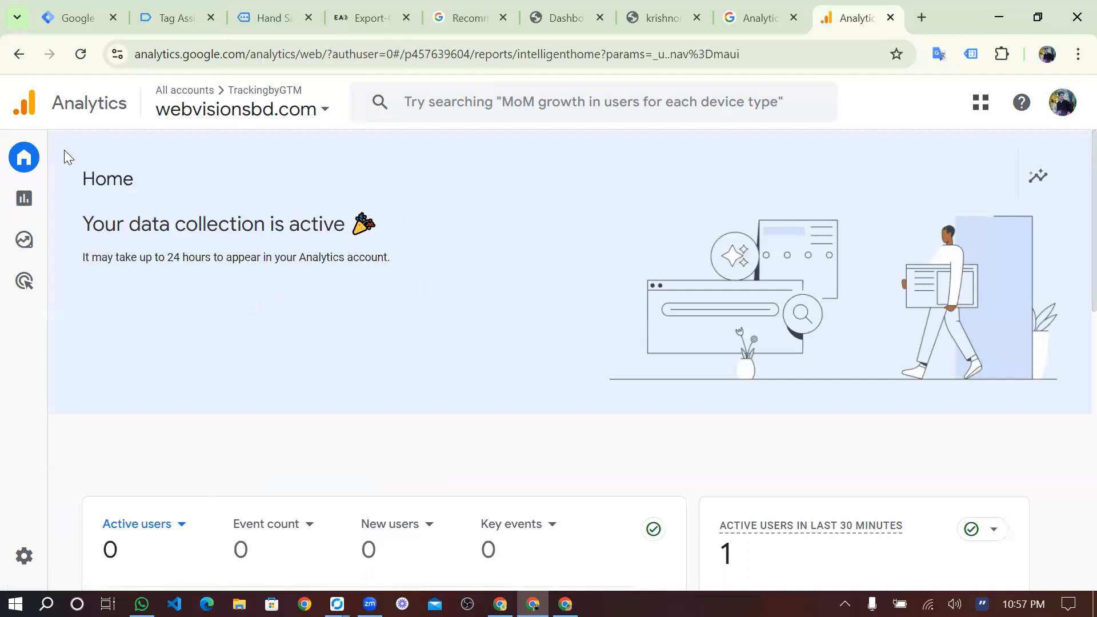
{"action": "scroll", "coordinate": [403, 342], "scroll_direction": "down", "scroll_amount": 6}
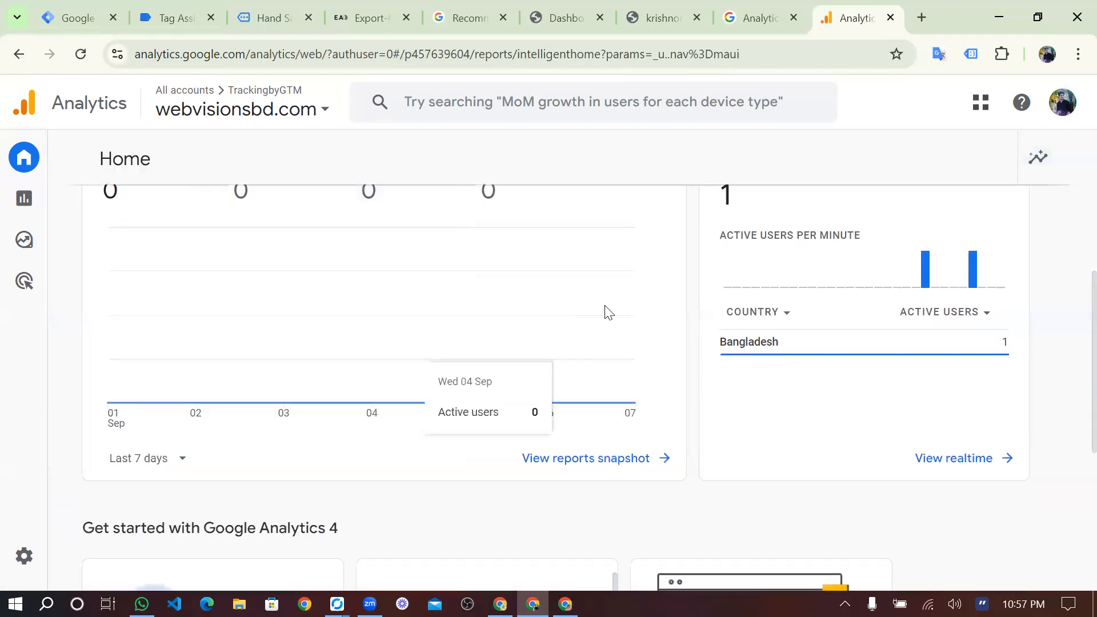
{"action": "scroll", "coordinate": [739, 197], "scroll_direction": "up", "scroll_amount": 1}
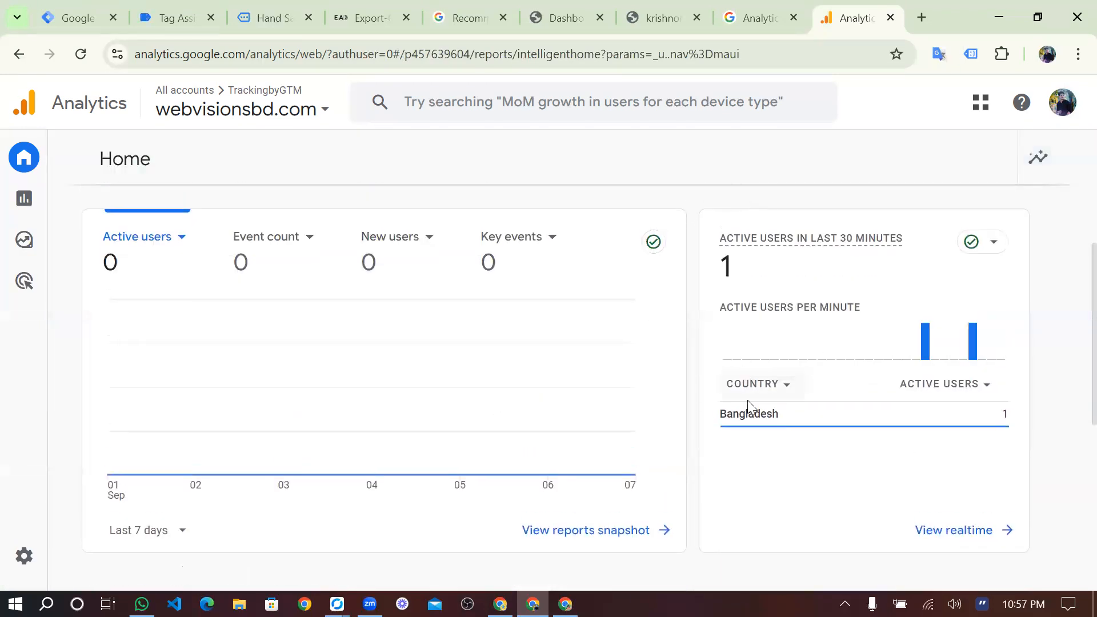
{"action": "mouse_move", "coordinate": [723, 414]}
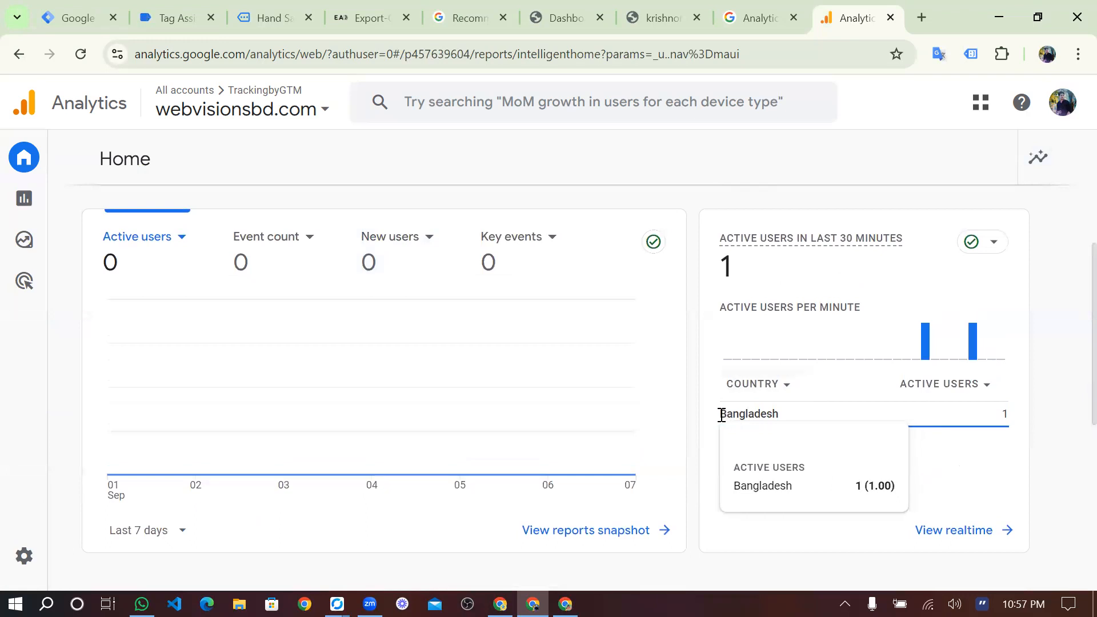
{"action": "left_click_drag", "start_coordinate": [721, 414], "coordinate": [779, 420]}
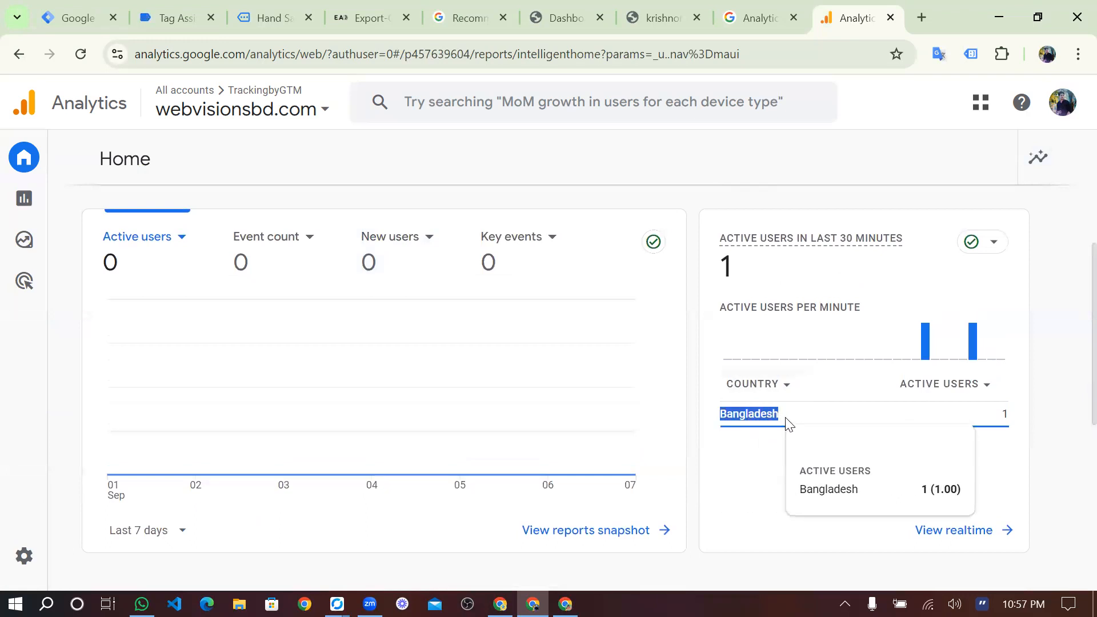
{"action": "left_click", "coordinate": [754, 456]}
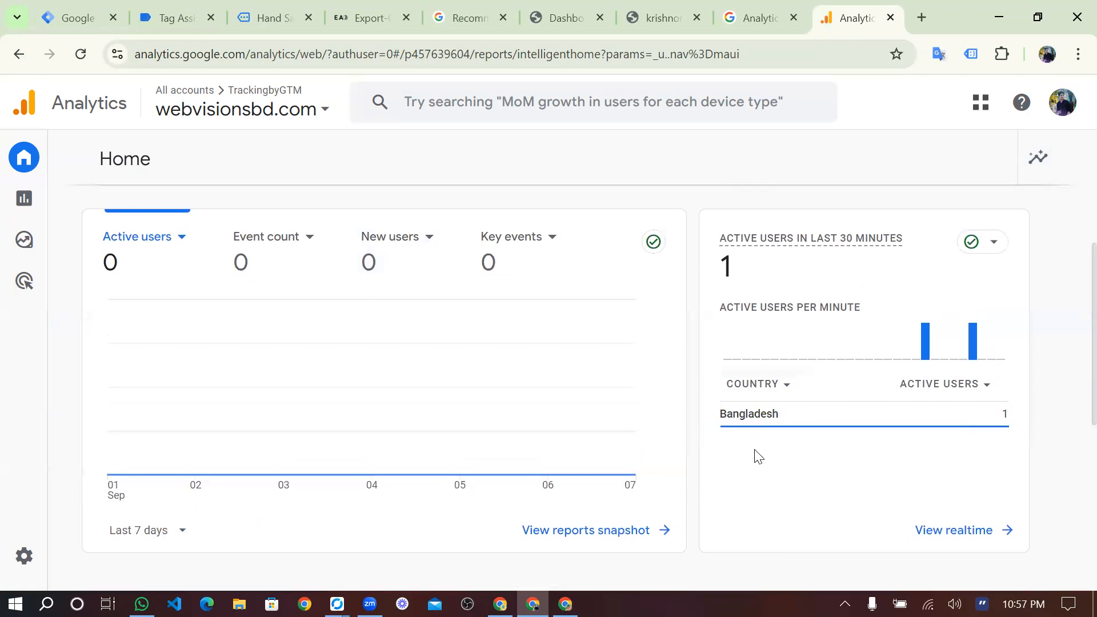
{"action": "scroll", "coordinate": [754, 455], "scroll_direction": "down", "scroll_amount": 2}
{"action": "scroll", "coordinate": [754, 455], "scroll_direction": "down", "scroll_amount": 1}
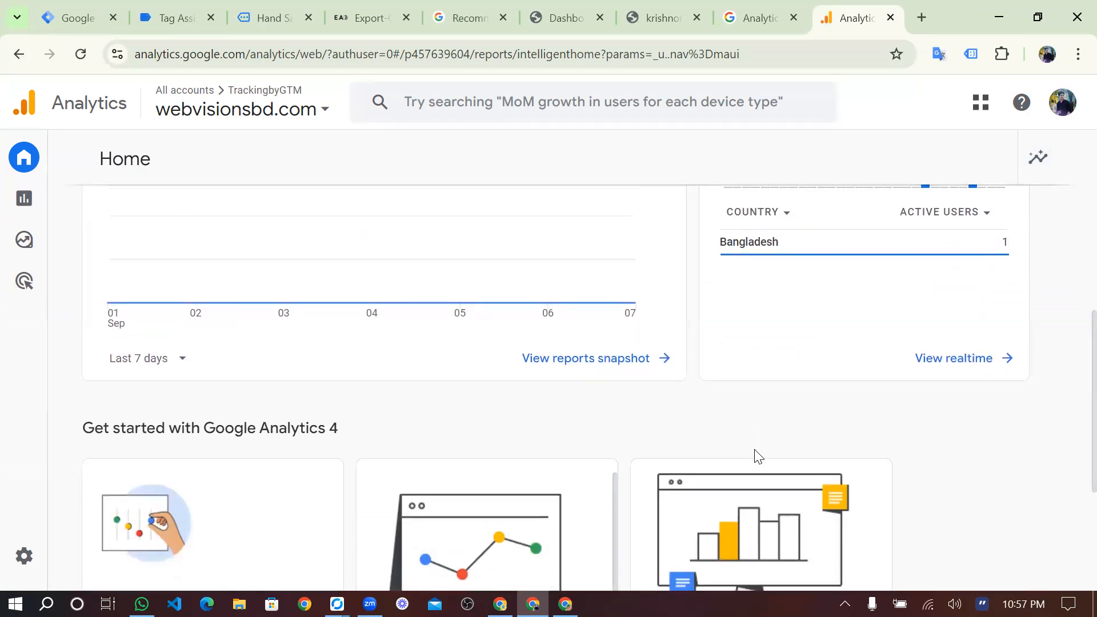
{"action": "scroll", "coordinate": [758, 455], "scroll_direction": "up", "scroll_amount": 2}
{"action": "scroll", "coordinate": [758, 456], "scroll_direction": "down", "scroll_amount": 7}
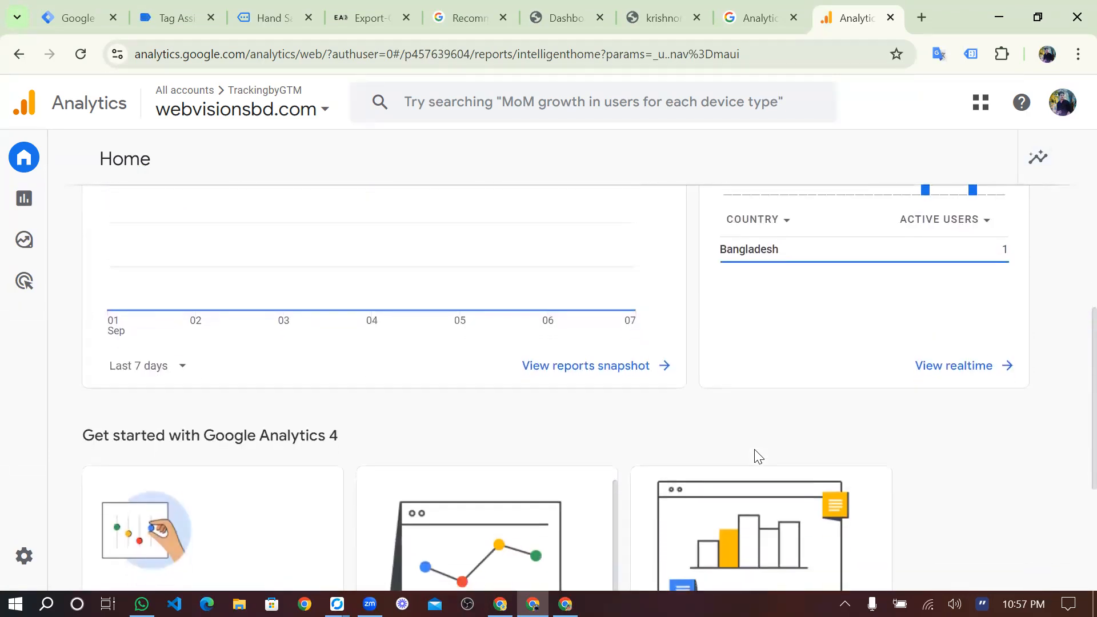
{"action": "scroll", "coordinate": [758, 456], "scroll_direction": "up", "scroll_amount": 5}
{"action": "scroll", "coordinate": [758, 456], "scroll_direction": "up", "scroll_amount": 5}
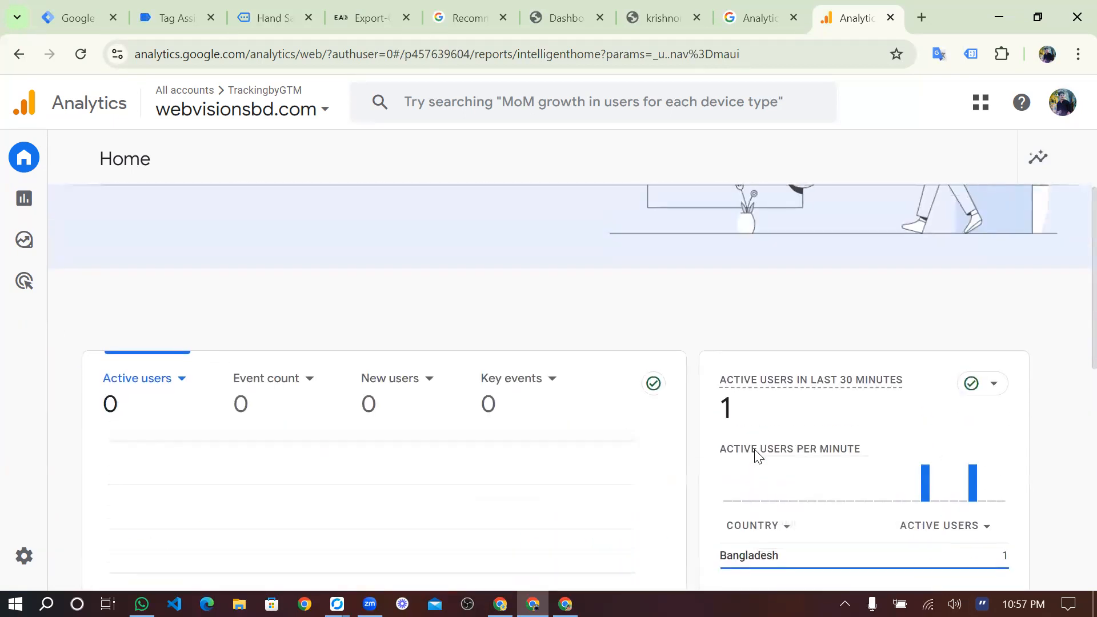
Switch to Tag Assistant and review the full dataLayer.push code of the Hand Sanitizer page's view_item event
{"action": "left_click", "coordinate": [274, 16]}
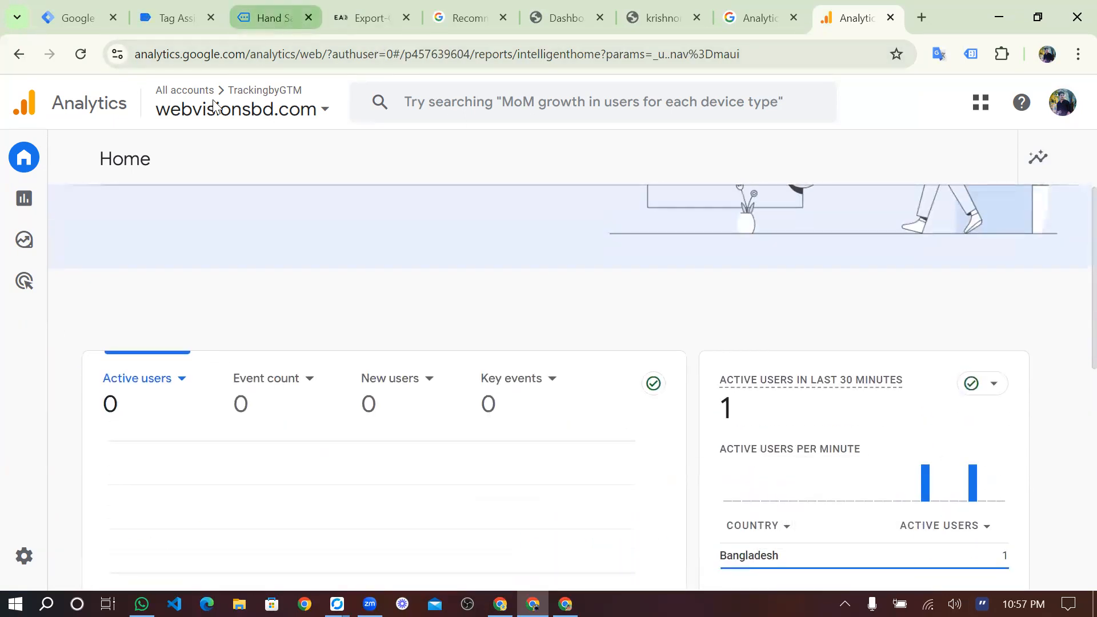
{"action": "left_click", "coordinate": [170, 19]}
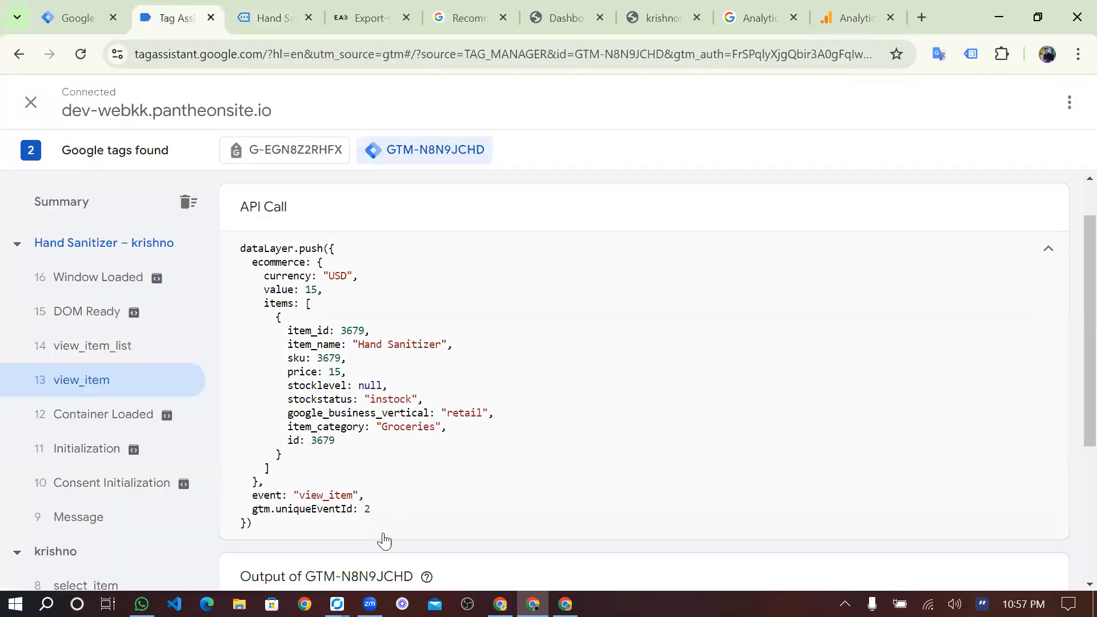
{"action": "left_click_drag", "start_coordinate": [277, 526], "coordinate": [223, 260]}
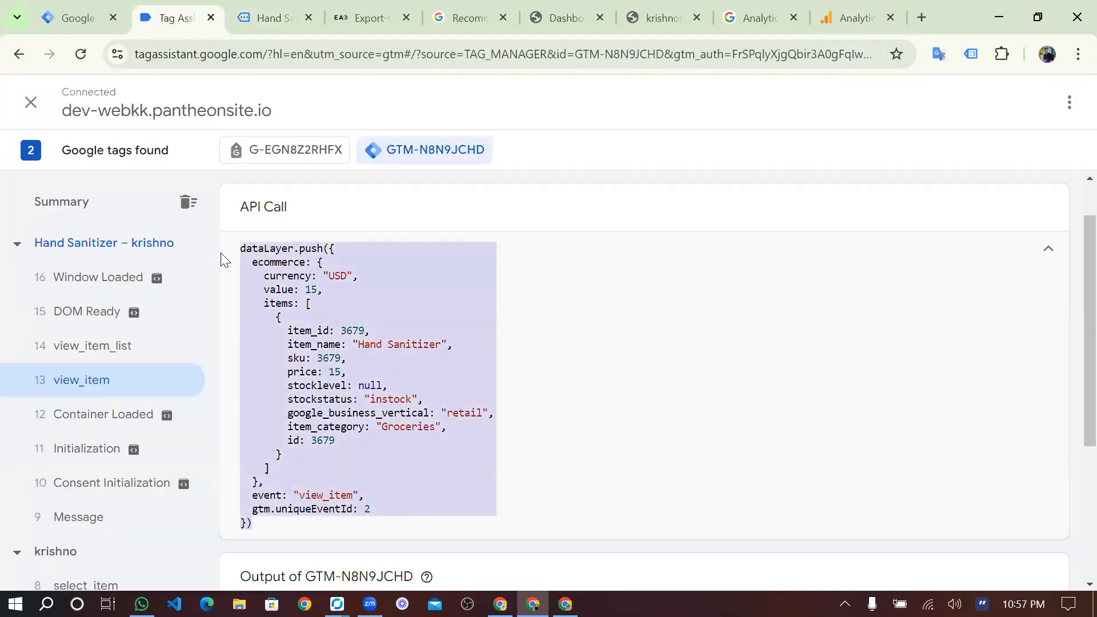
{"action": "left_click", "coordinate": [378, 353]}
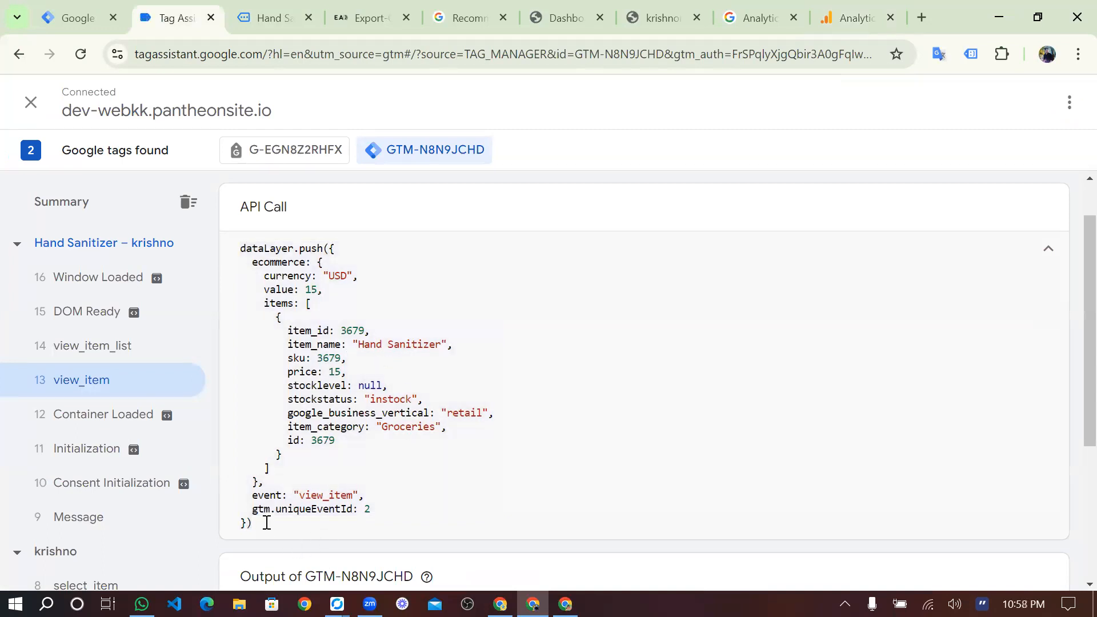
{"action": "left_click_drag", "start_coordinate": [266, 524], "coordinate": [234, 258]}
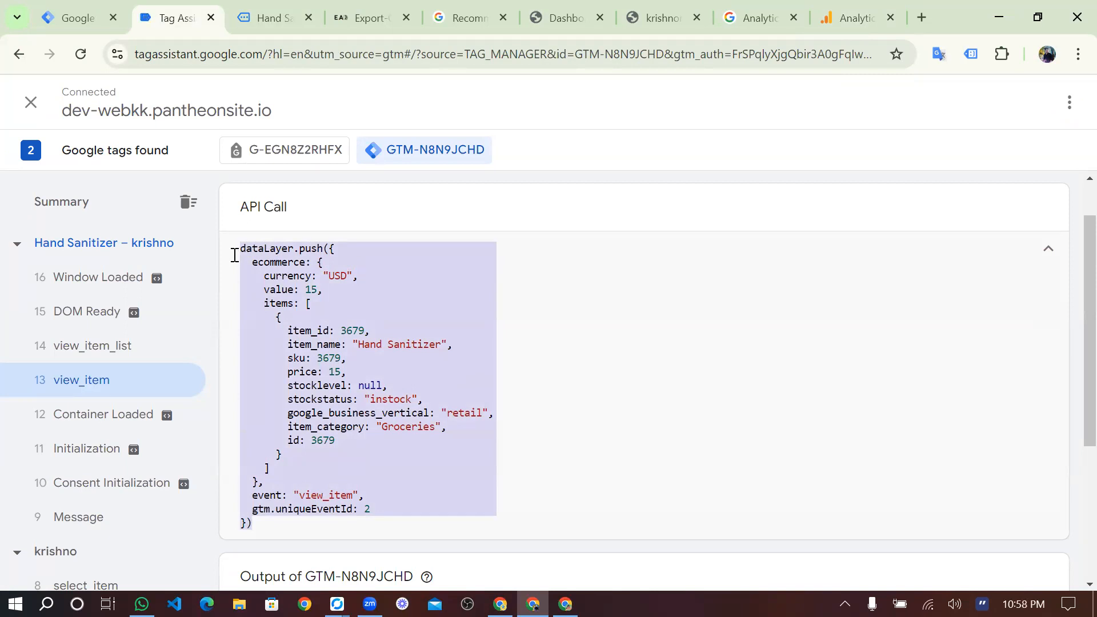
{"action": "left_click", "coordinate": [362, 332]}
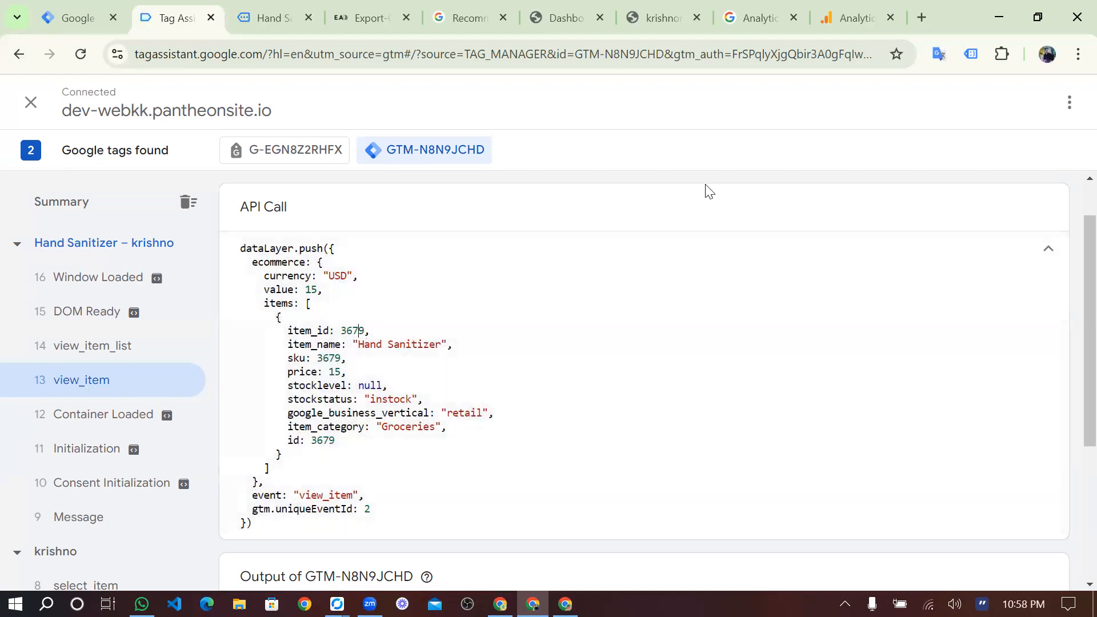
Search Google for "business.facebook.com overview" in a new tab, open the Facebook Business result and look over its login page
{"action": "left_click", "coordinate": [922, 18]}
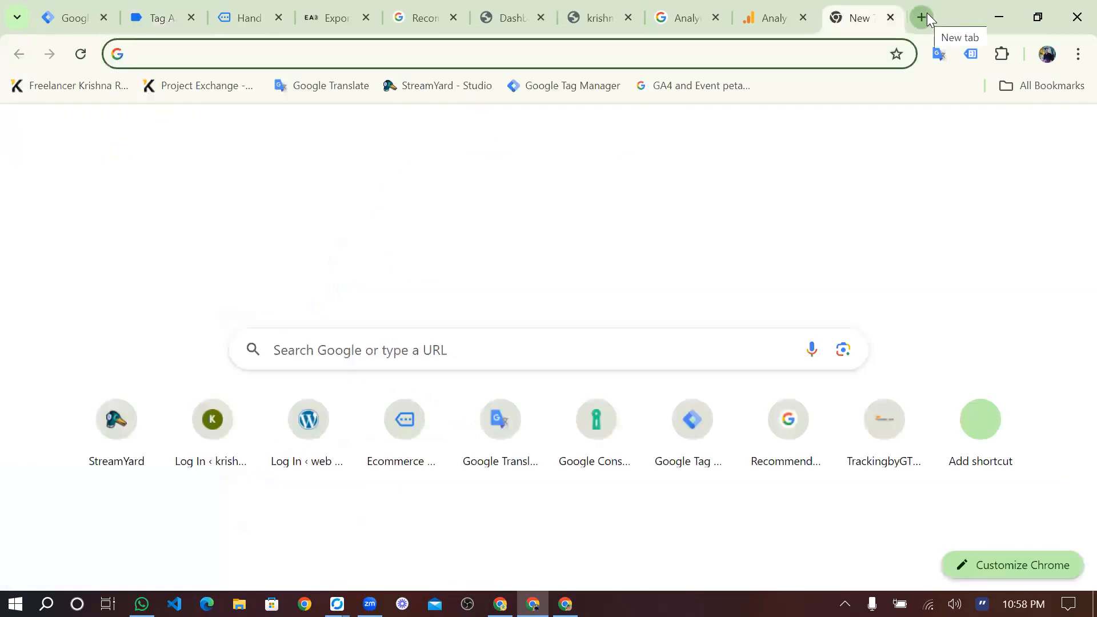
{"action": "left_click", "coordinate": [445, 60]}
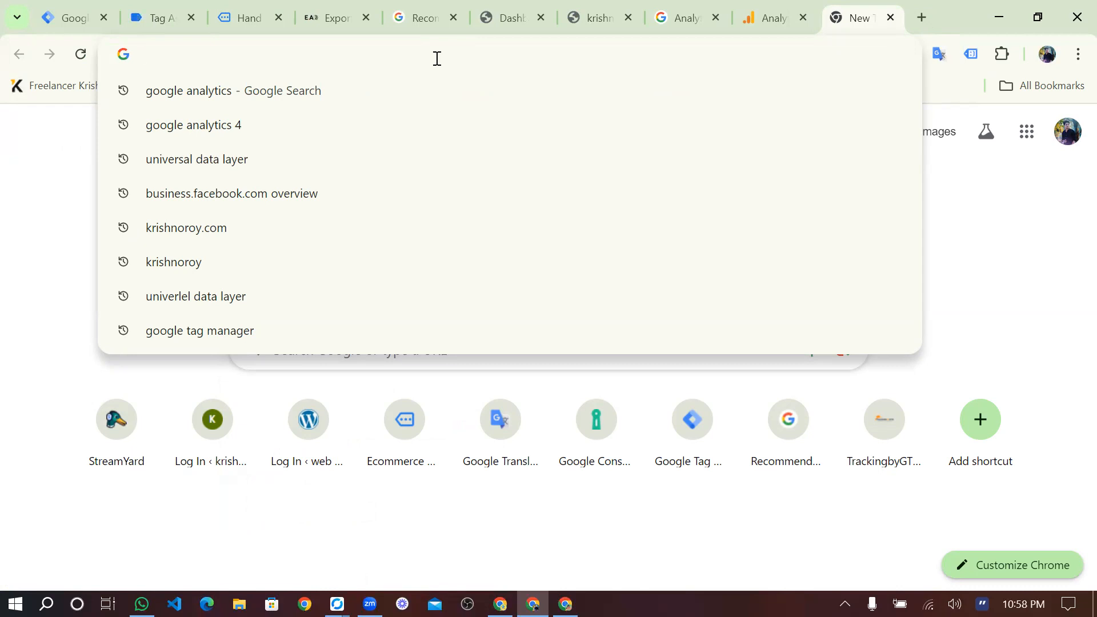
{"action": "type", "text": "bu"}
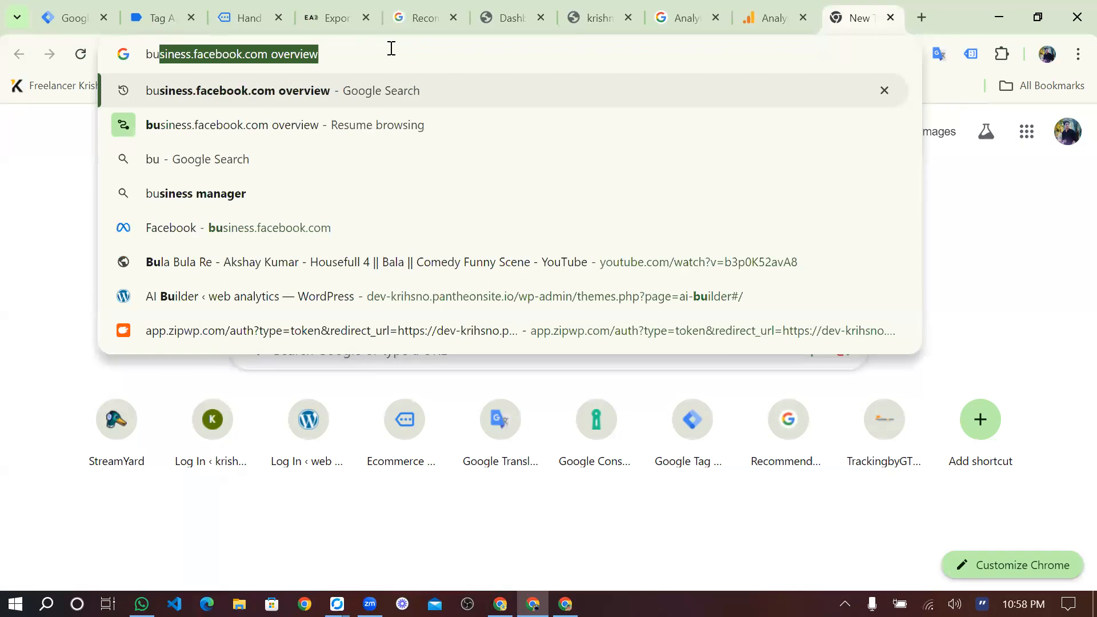
{"action": "left_click", "coordinate": [392, 50]}
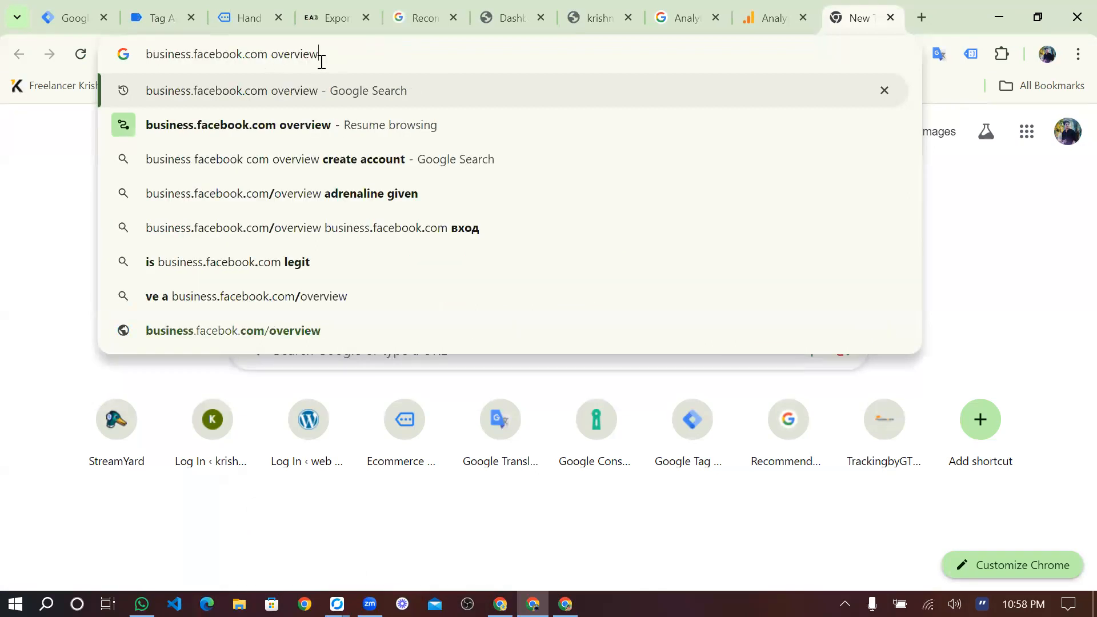
{"action": "triple_click", "coordinate": [322, 62]}
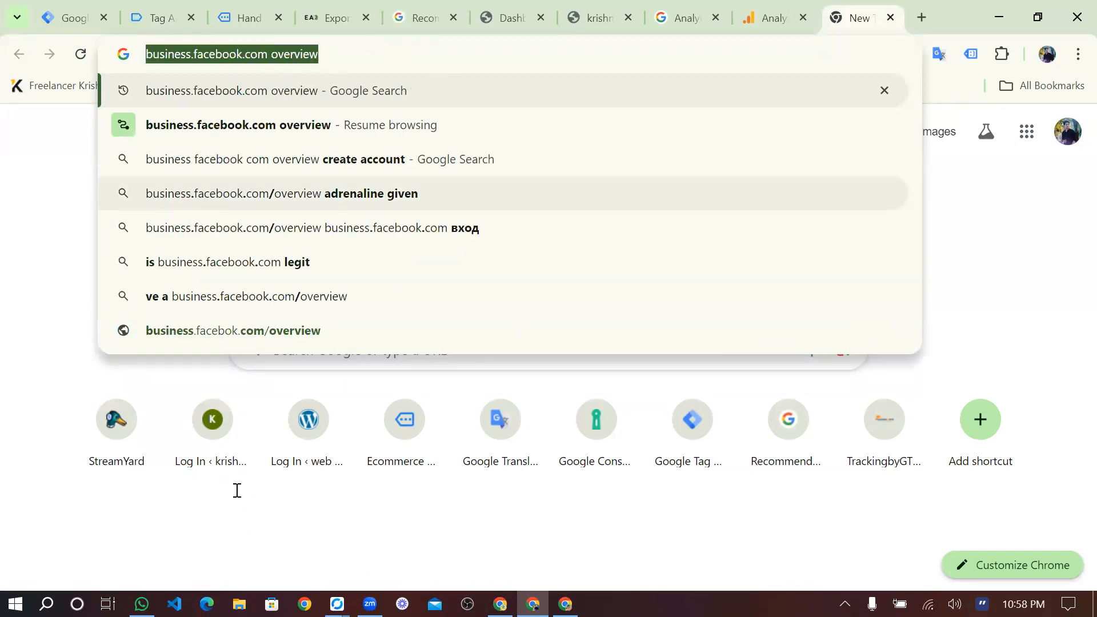
{"action": "key", "text": "Return"}
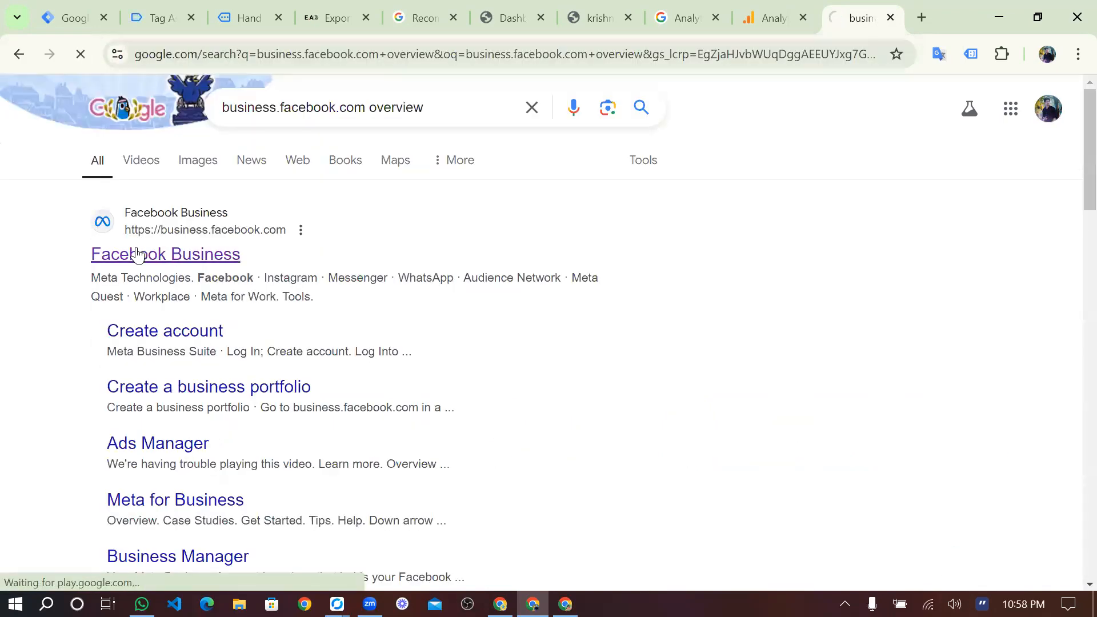
{"action": "left_click", "coordinate": [137, 254]}
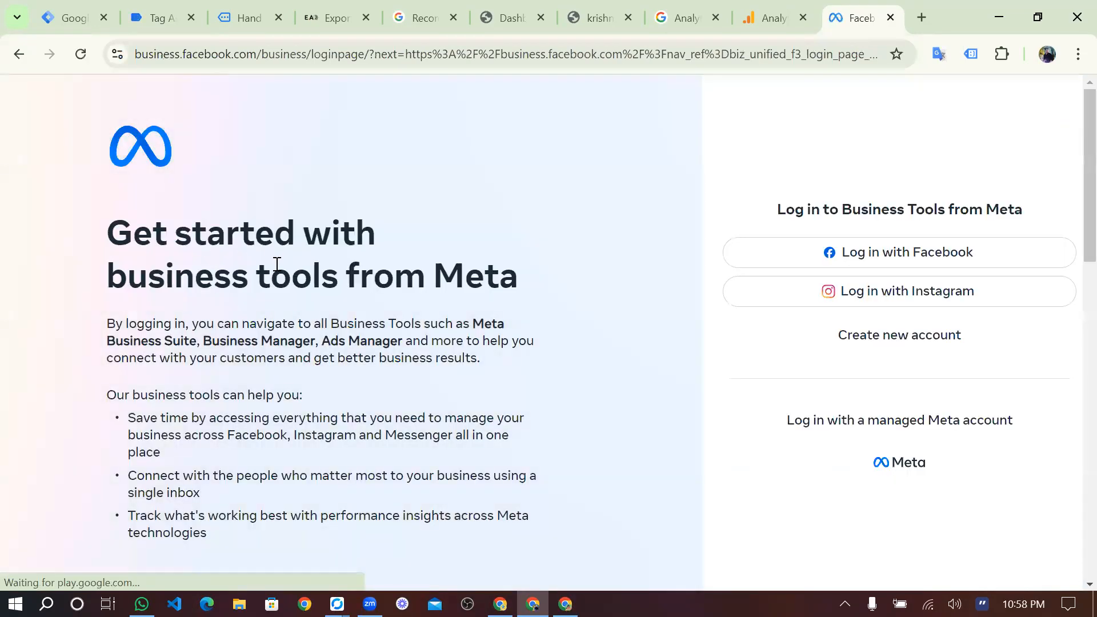
{"action": "scroll", "coordinate": [238, 299], "scroll_direction": "down", "scroll_amount": 8}
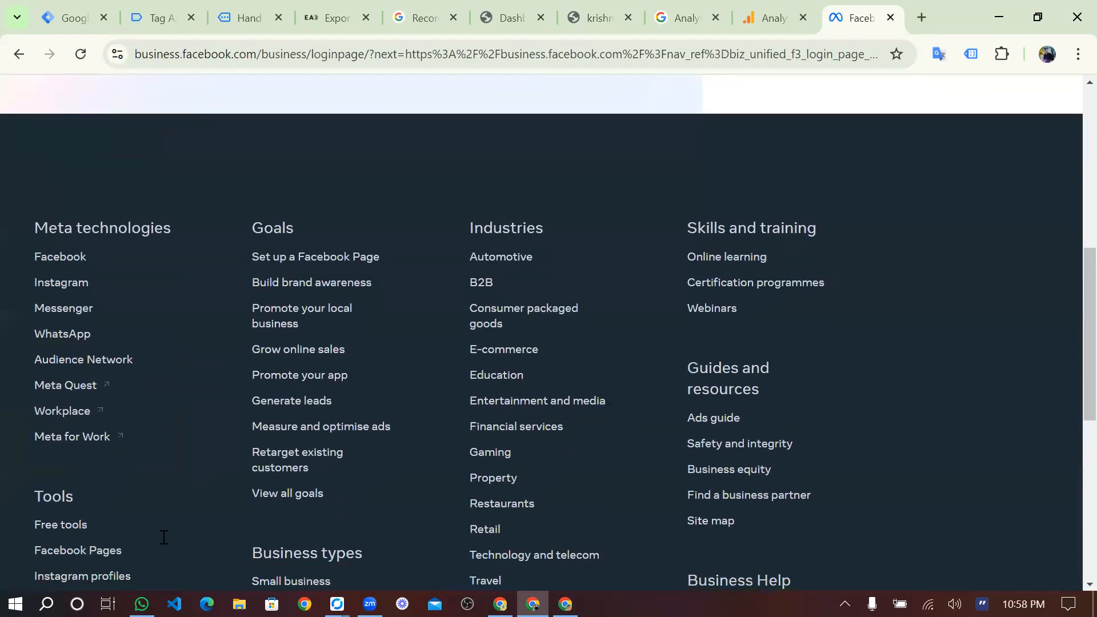
{"action": "scroll", "coordinate": [164, 537], "scroll_direction": "up", "scroll_amount": 8}
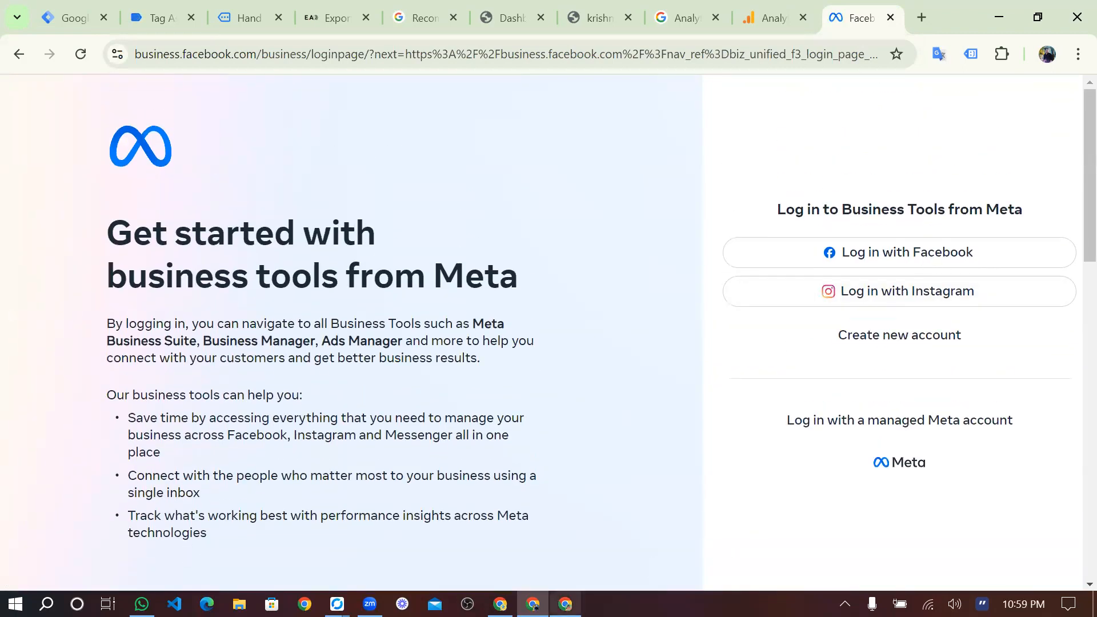
Switch to another browser profile and open the bookmarked Meta Events Manager from the All Event Manager folder
{"action": "left_click", "coordinate": [1048, 55]}
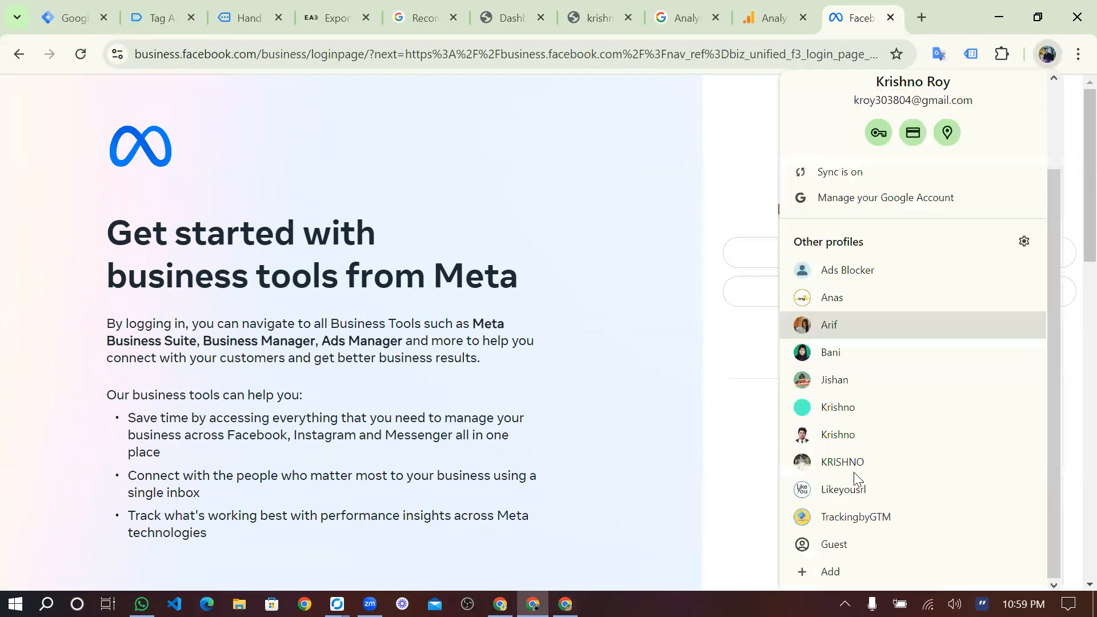
{"action": "left_click", "coordinate": [841, 439]}
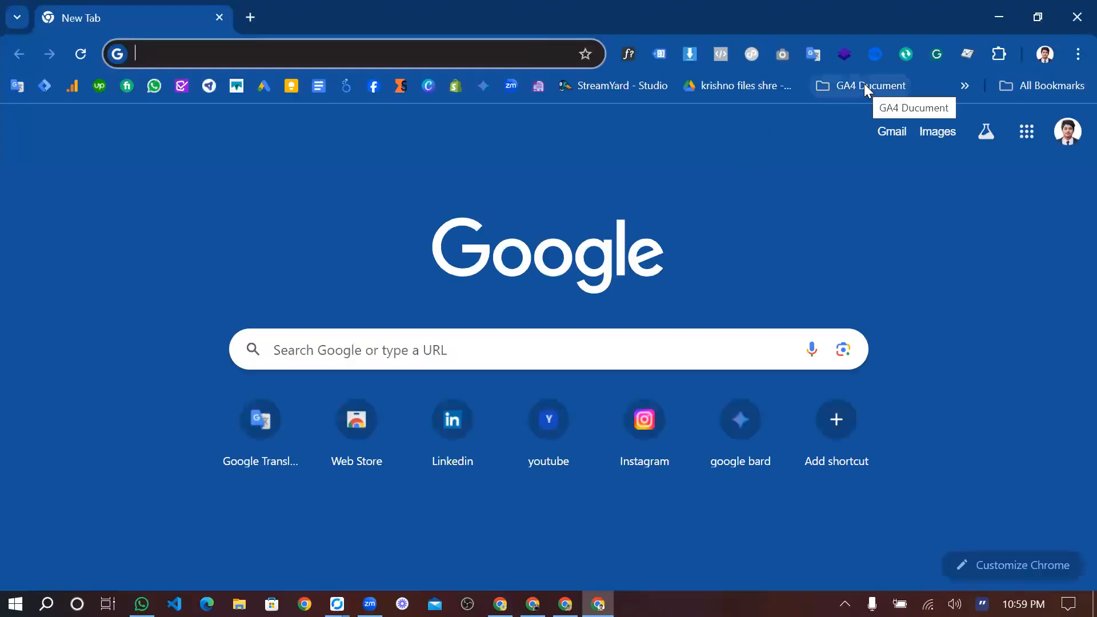
{"action": "left_click", "coordinate": [964, 86]}
{"action": "mouse_move", "coordinate": [733, 165]}
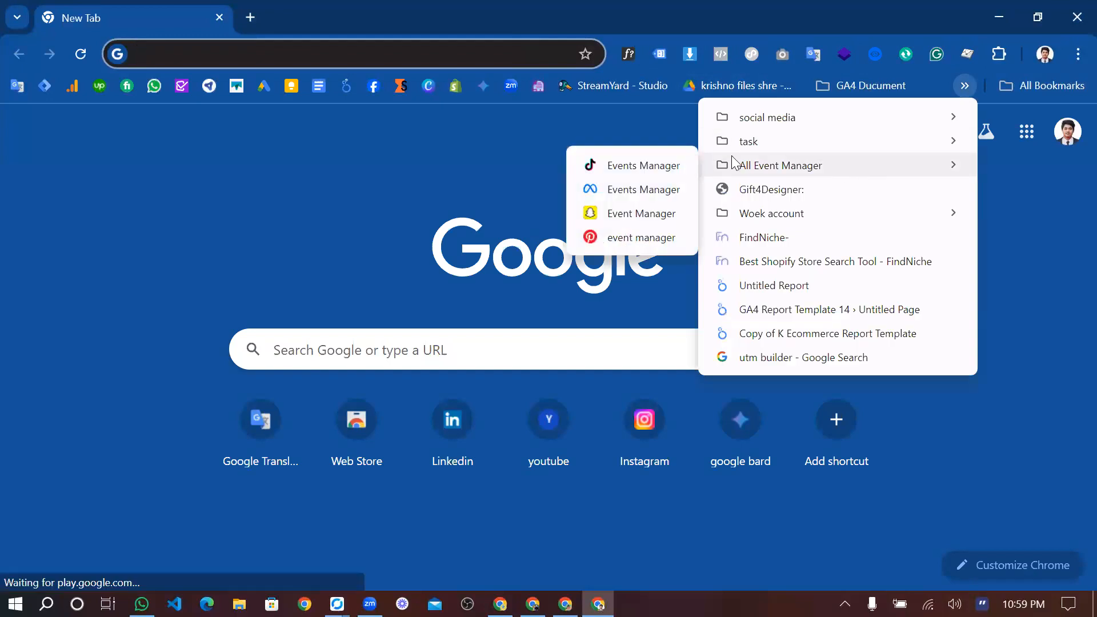
{"action": "left_click", "coordinate": [631, 188]}
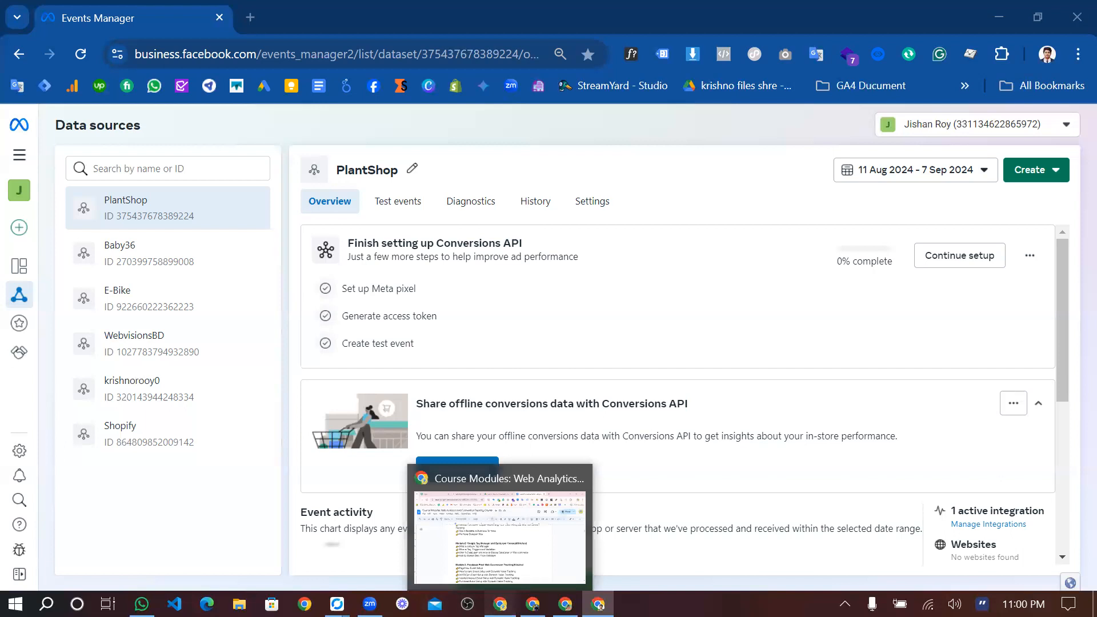
Switch to the Course Modules document and review Module-3 on Facebook Pixel Web Conversion Tracking, including its PageView Event Setup topic
{"action": "left_click", "coordinate": [440, 494]}
{"action": "scroll", "coordinate": [388, 413], "scroll_direction": "down", "scroll_amount": 3}
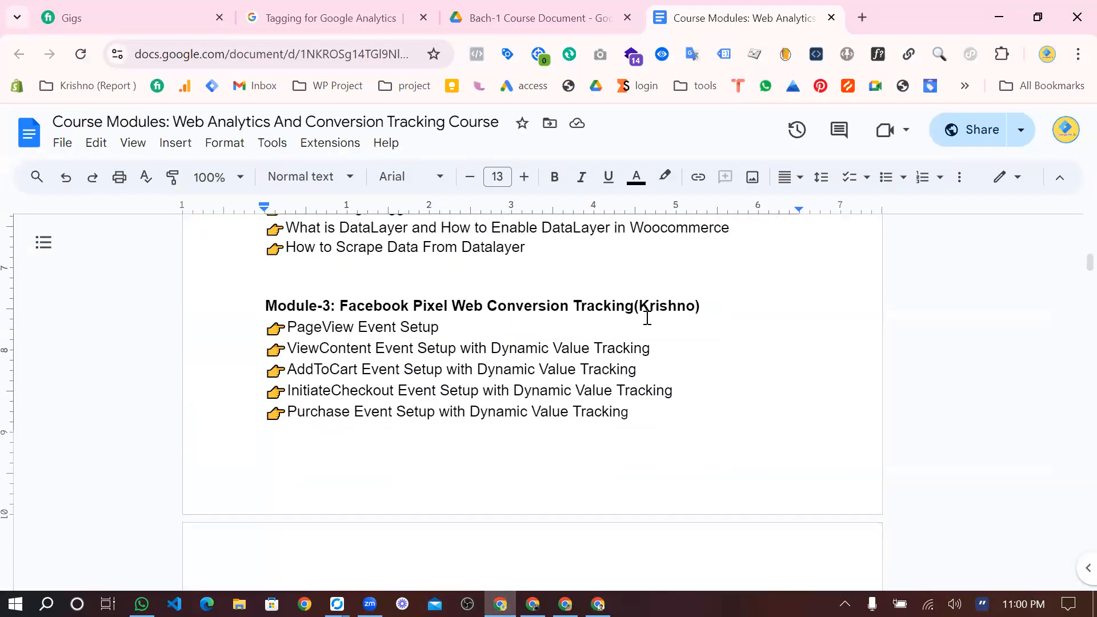
{"action": "left_click", "coordinate": [638, 417]}
{"action": "scroll", "coordinate": [550, 313], "scroll_direction": "up", "scroll_amount": 2}
{"action": "scroll", "coordinate": [549, 313], "scroll_direction": "up", "scroll_amount": 1}
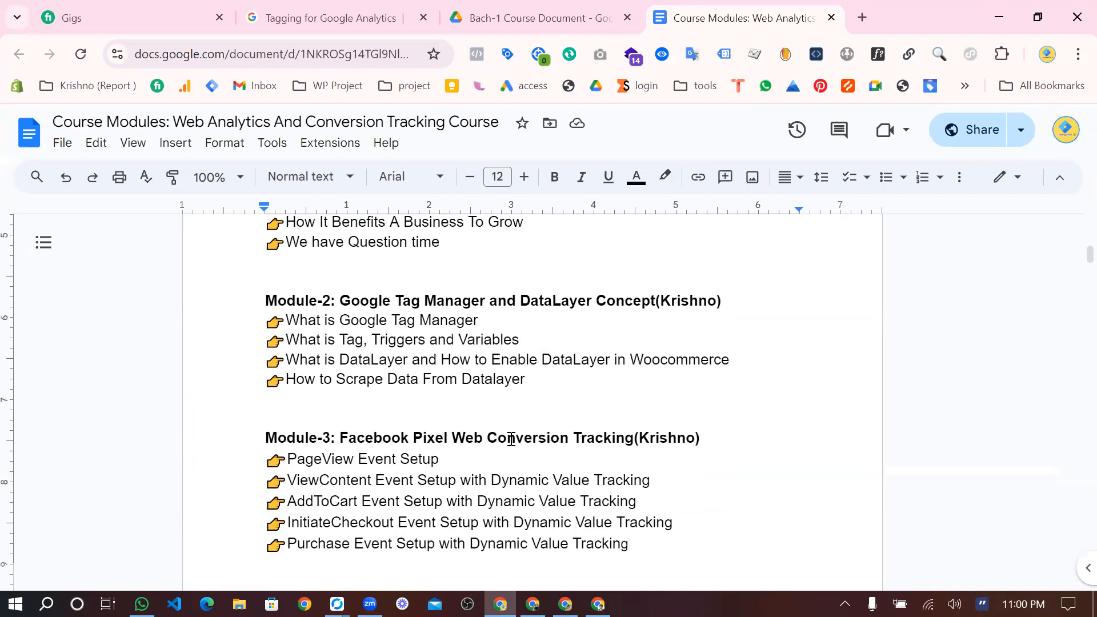
{"action": "left_click_drag", "start_coordinate": [344, 438], "coordinate": [535, 462]}
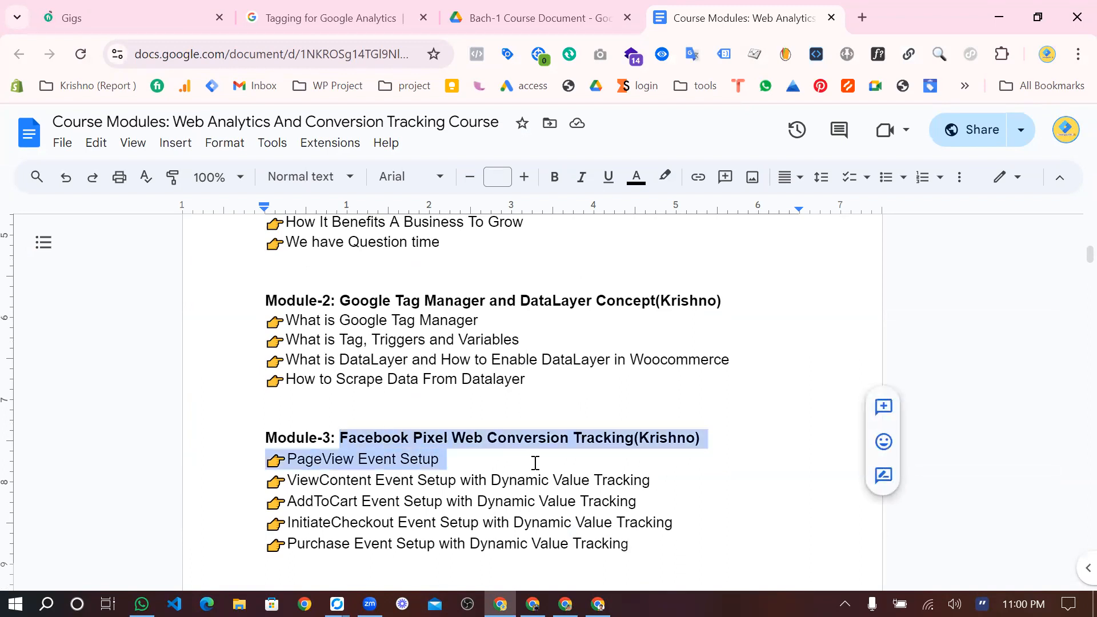
{"action": "left_click", "coordinate": [535, 463]}
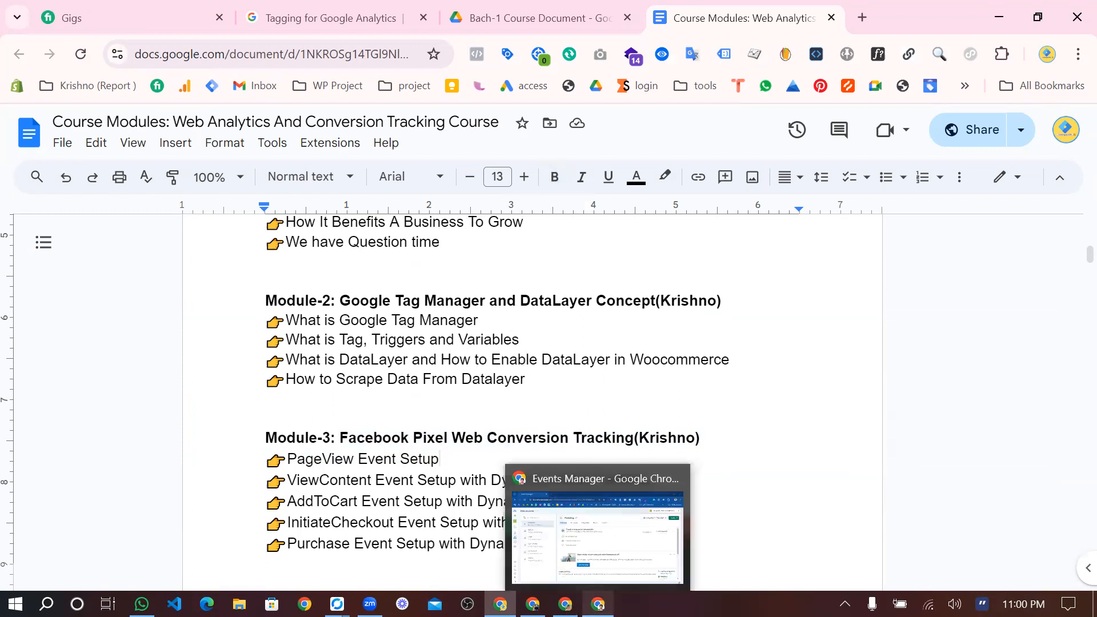
Return to Google Analytics, look over the Home page, open the Reports snapshot and dismiss the notice about moved reports
{"action": "mouse_move", "coordinate": [532, 605]}
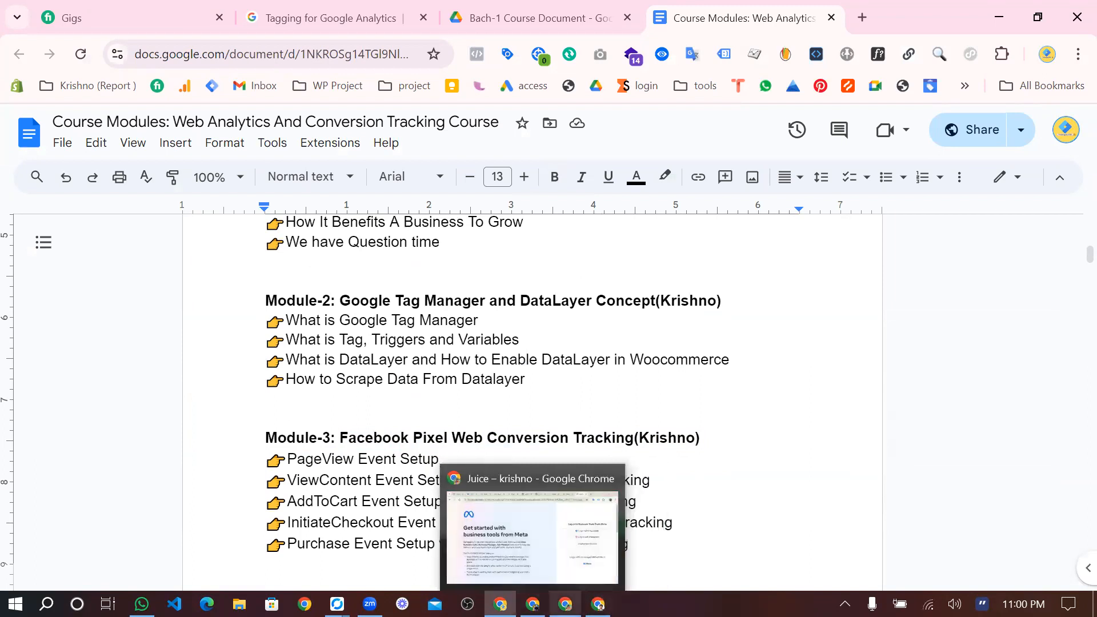
{"action": "mouse_move", "coordinate": [598, 605]}
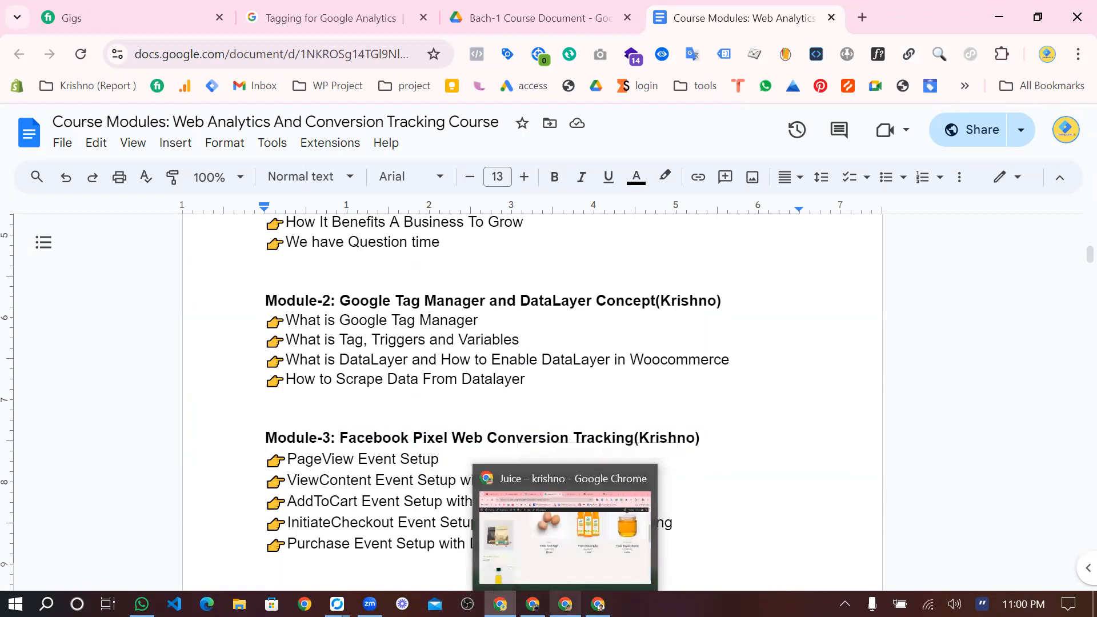
{"action": "left_click", "coordinate": [581, 497]}
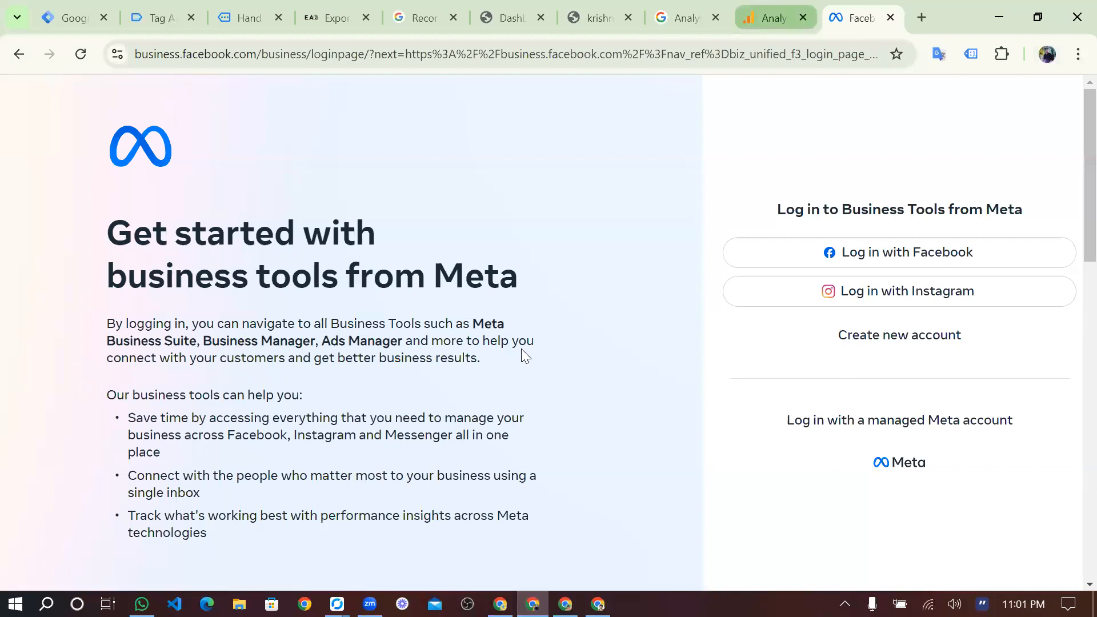
{"action": "key", "text": "ctrl+shift+Tab"}
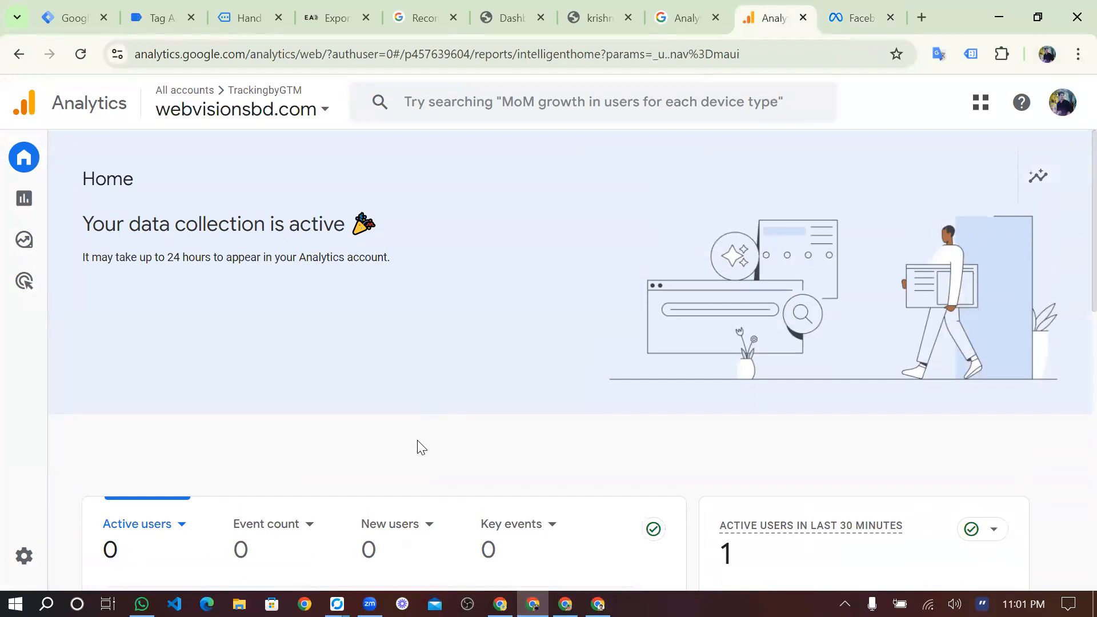
{"action": "scroll", "coordinate": [421, 447], "scroll_direction": "down", "scroll_amount": 10}
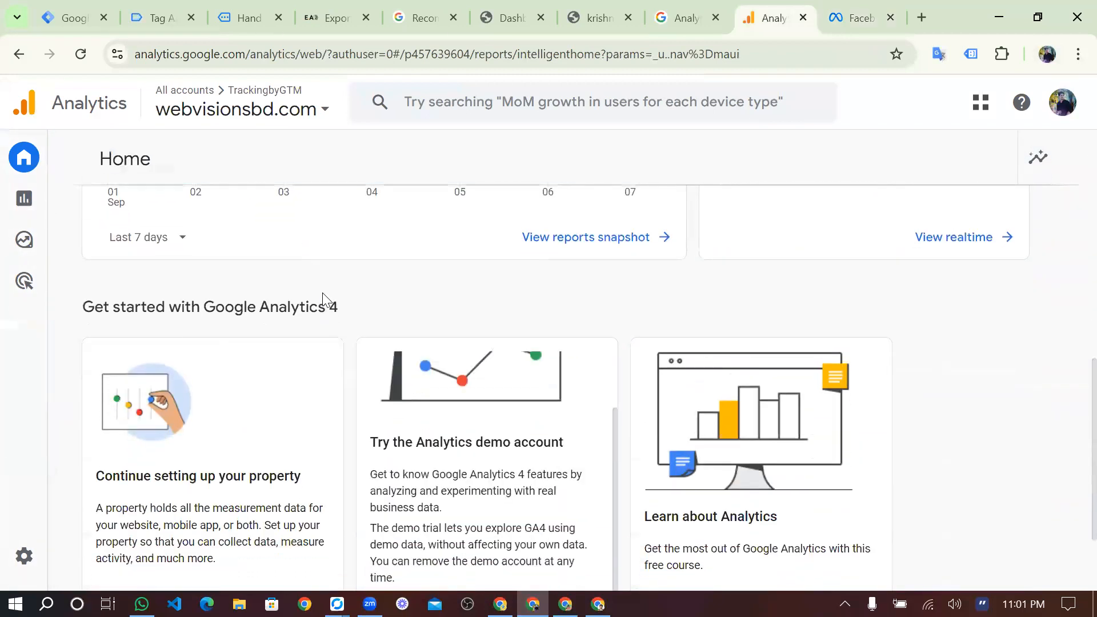
{"action": "left_click", "coordinate": [24, 198]}
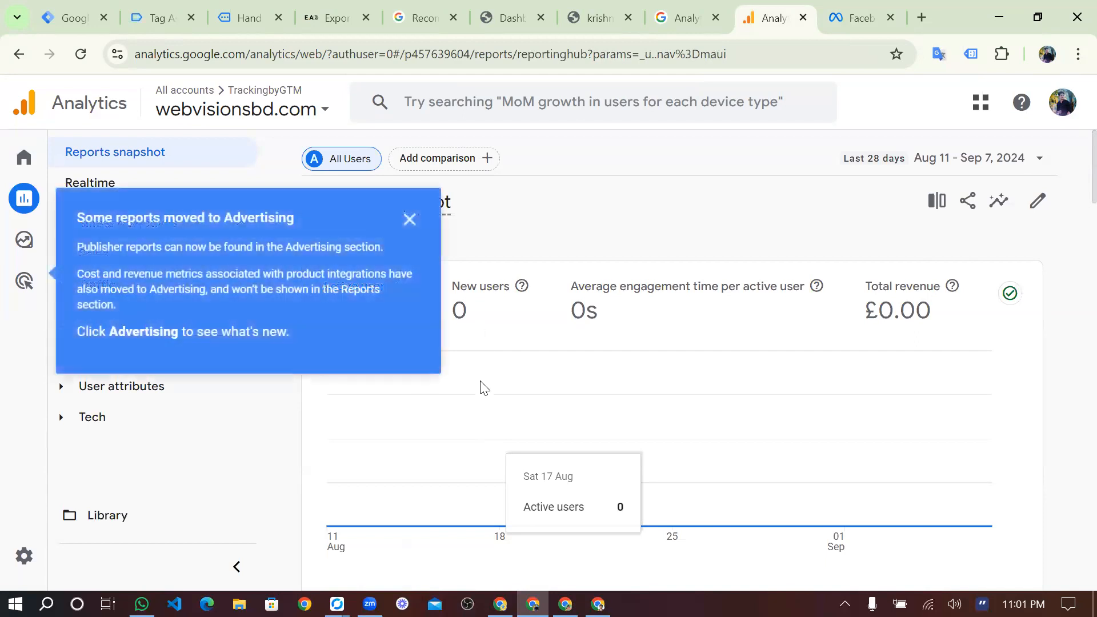
{"action": "left_click", "coordinate": [480, 382]}
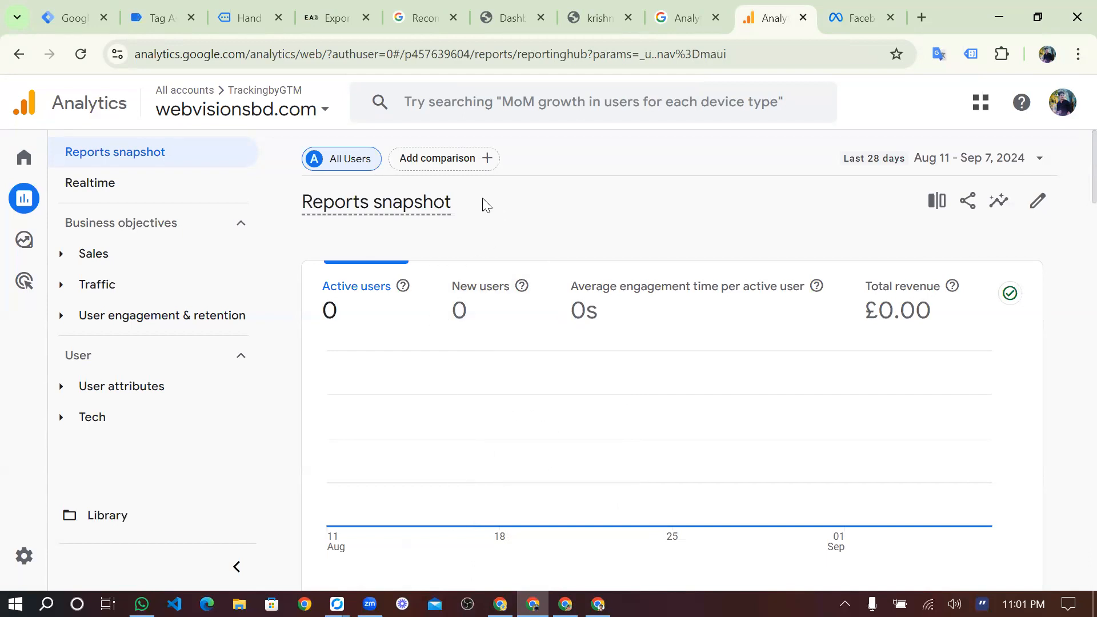
Open the dev-webkk web stream's details from the property's data streams and copy its measurement ID
{"action": "left_click", "coordinate": [27, 558]}
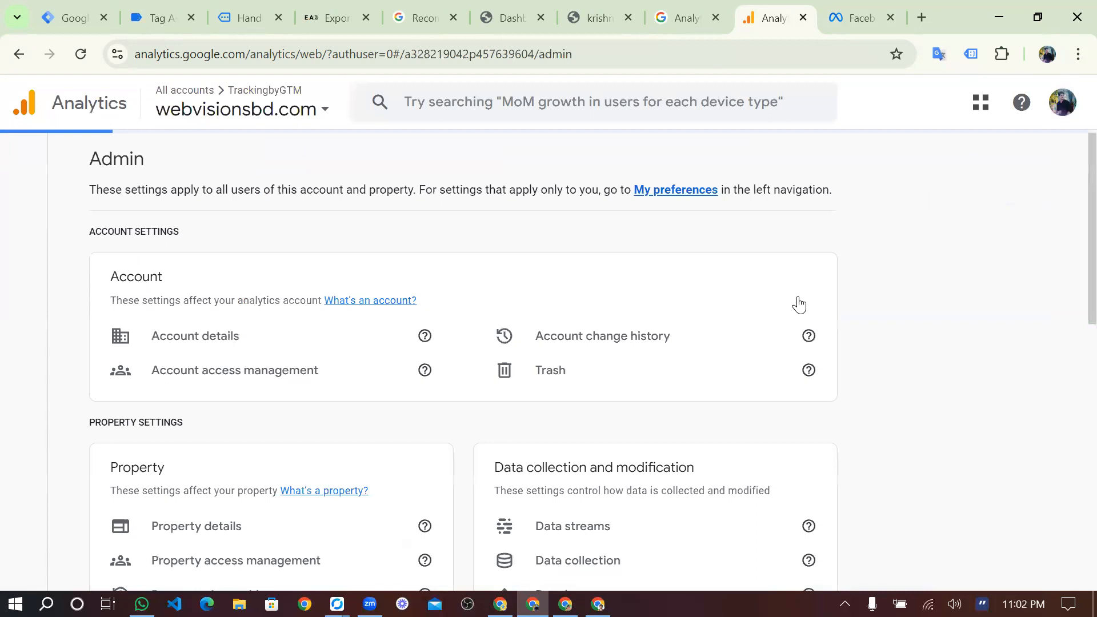
{"action": "scroll", "coordinate": [807, 298], "scroll_direction": "down", "scroll_amount": 4}
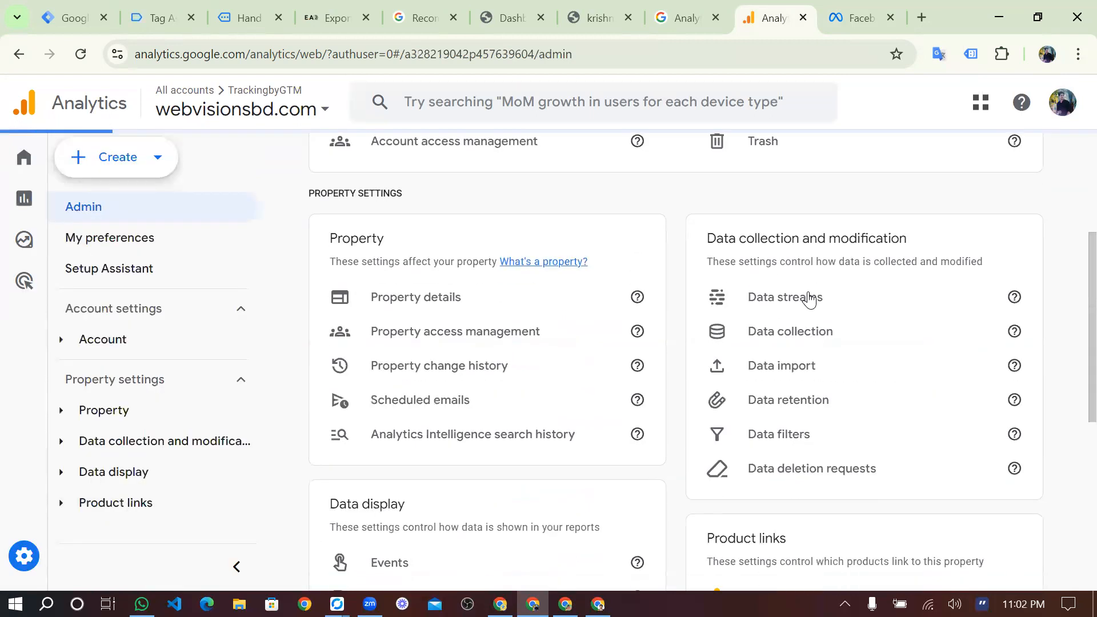
{"action": "left_click", "coordinate": [809, 298]}
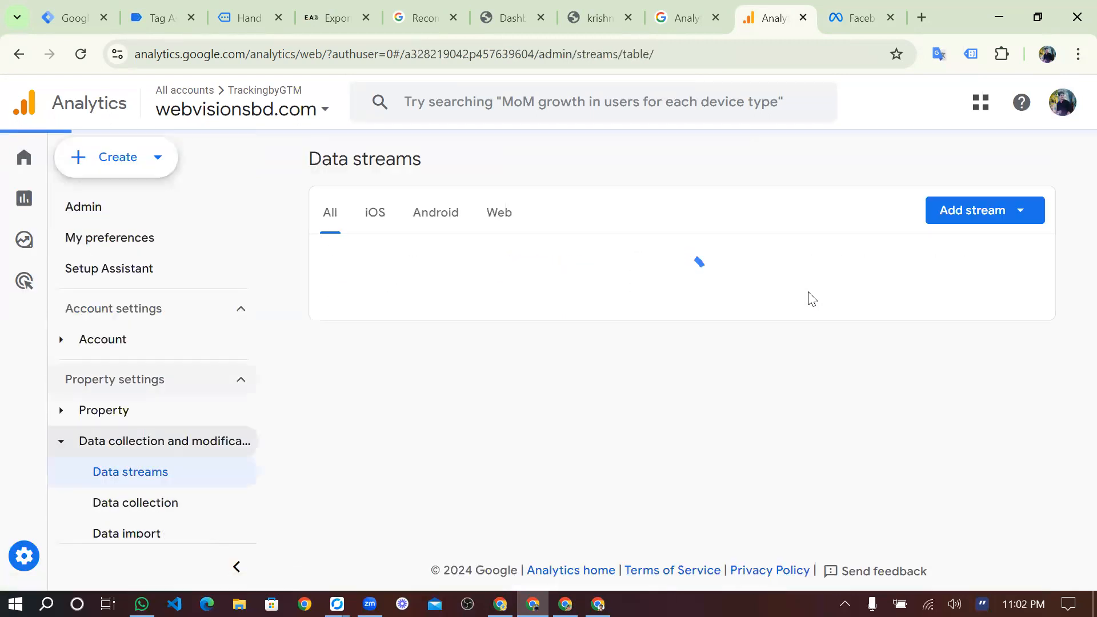
{"action": "left_click", "coordinate": [464, 258]}
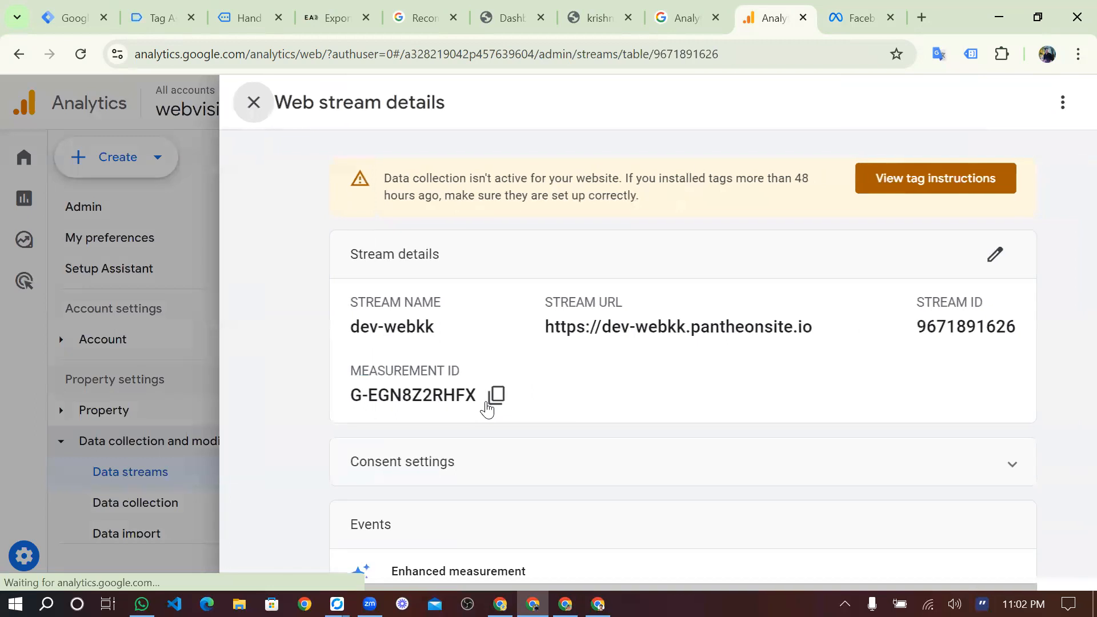
{"action": "left_click", "coordinate": [492, 403]}
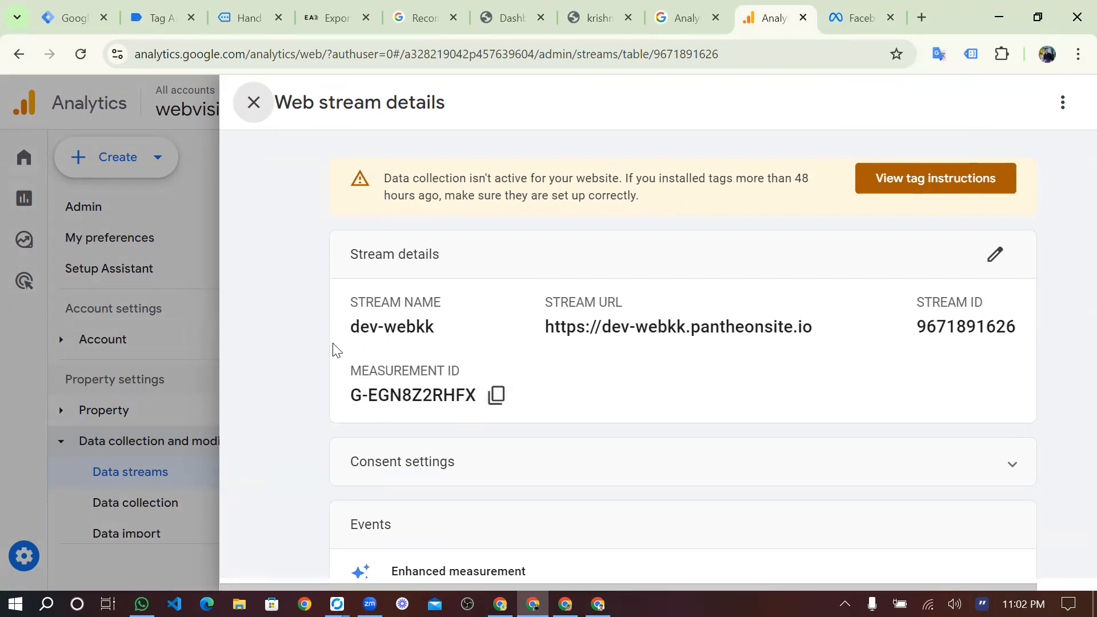
{"action": "left_click", "coordinate": [260, 107]}
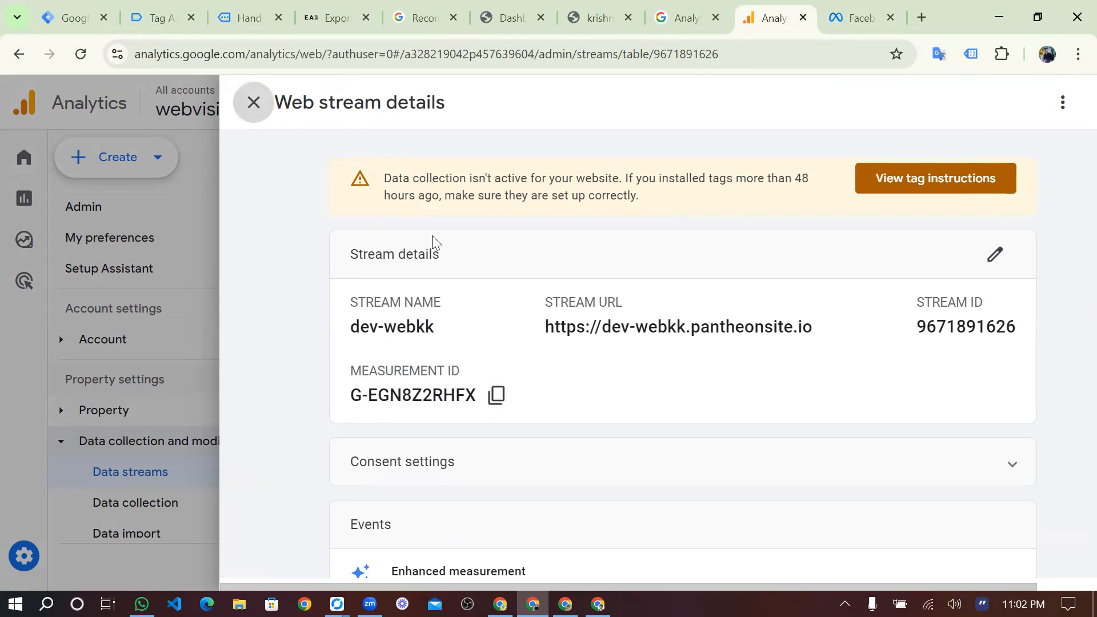